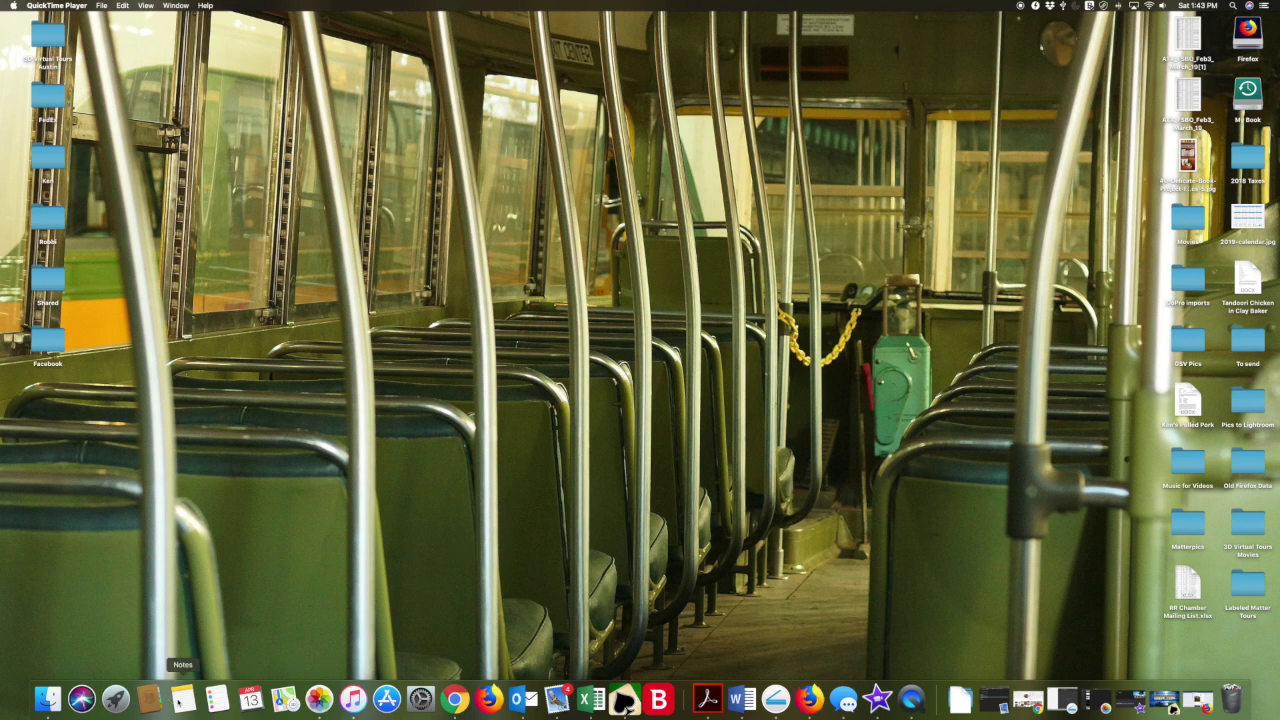
- Launch iMazing from Launchpad, then close its device window to clear the desktop
{"action": "left_click", "coordinate": [116, 699]}
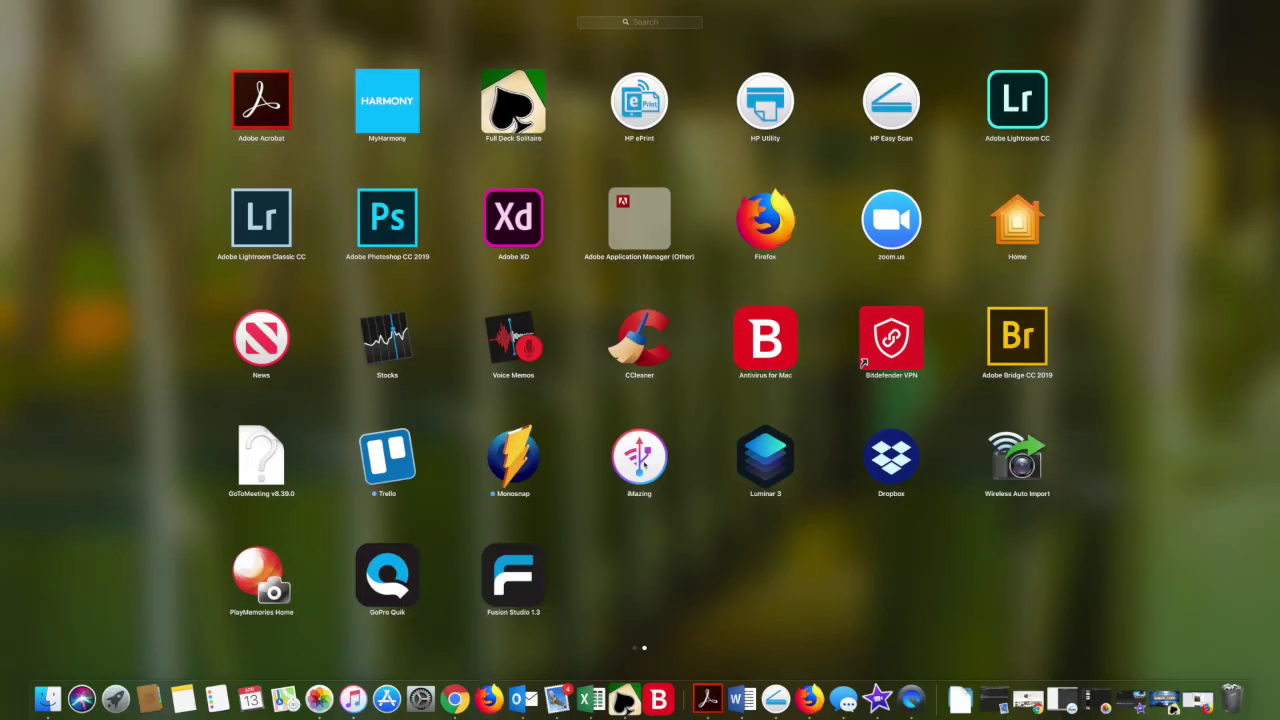
{"action": "left_click", "coordinate": [640, 458]}
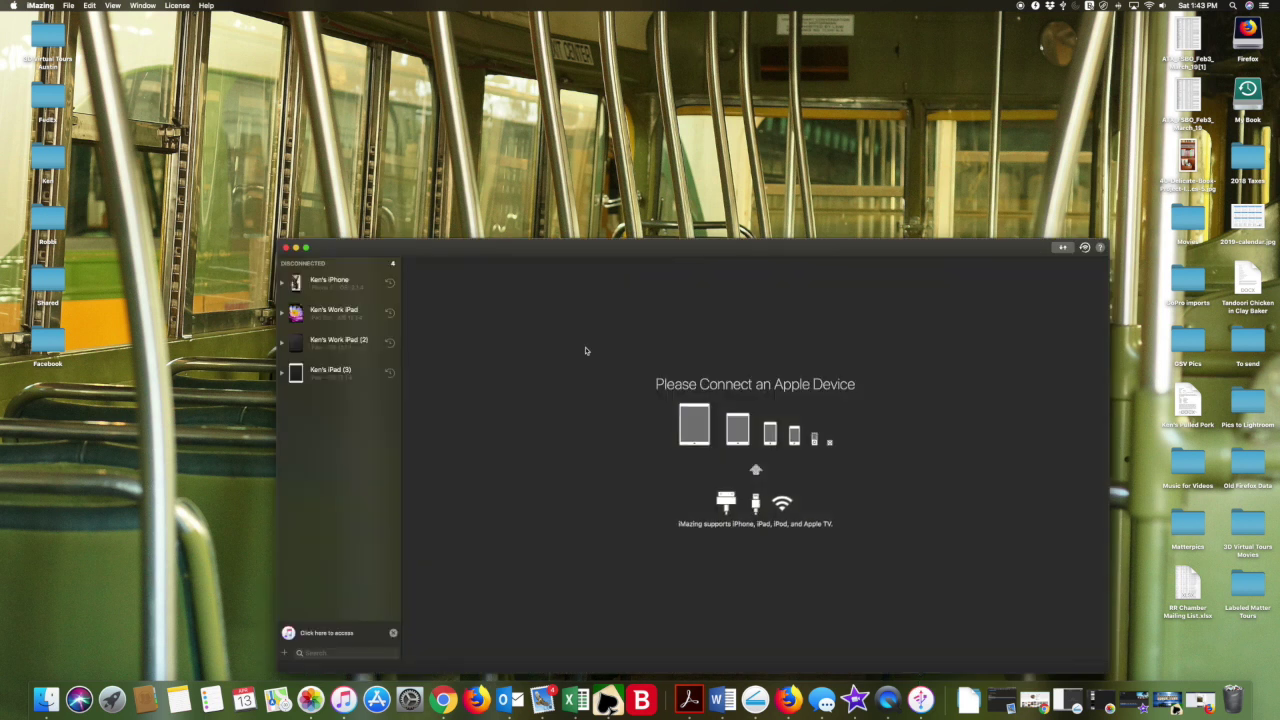
{"action": "left_click", "coordinate": [297, 248]}
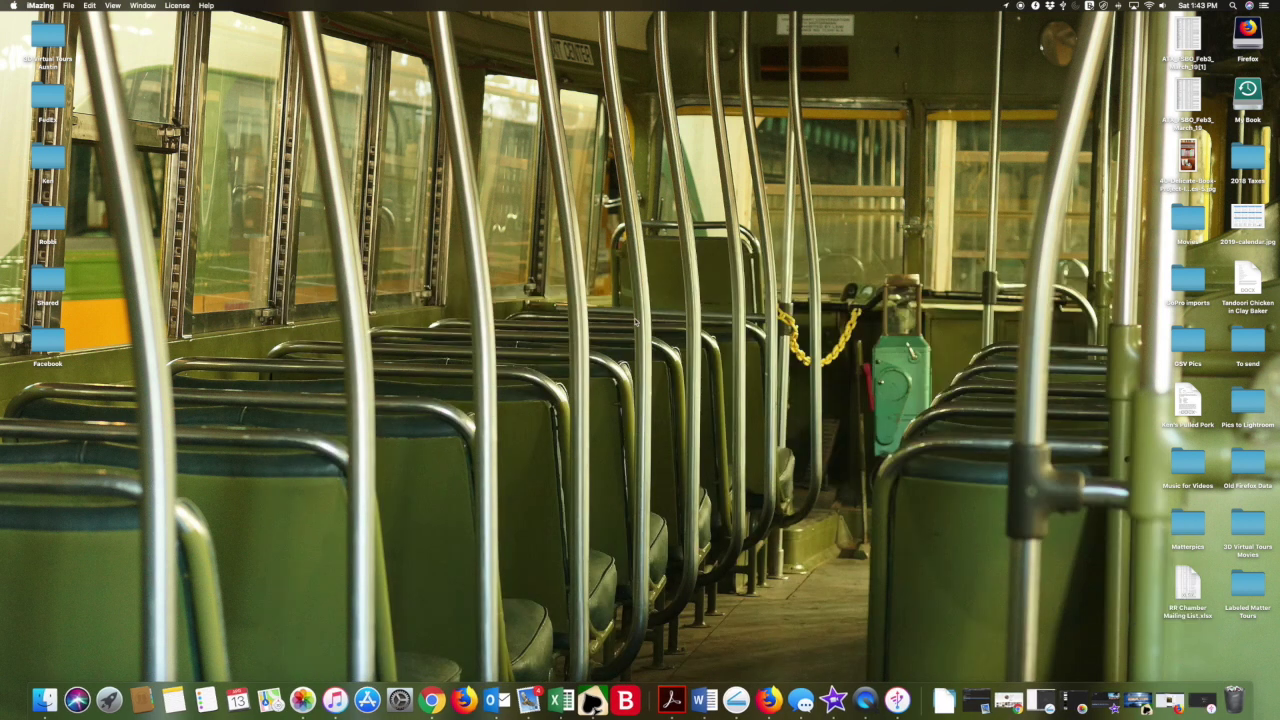
- Create a new folder on the desktop and rename it 'Matterport Models'
{"action": "right_click", "coordinate": [636, 322]}
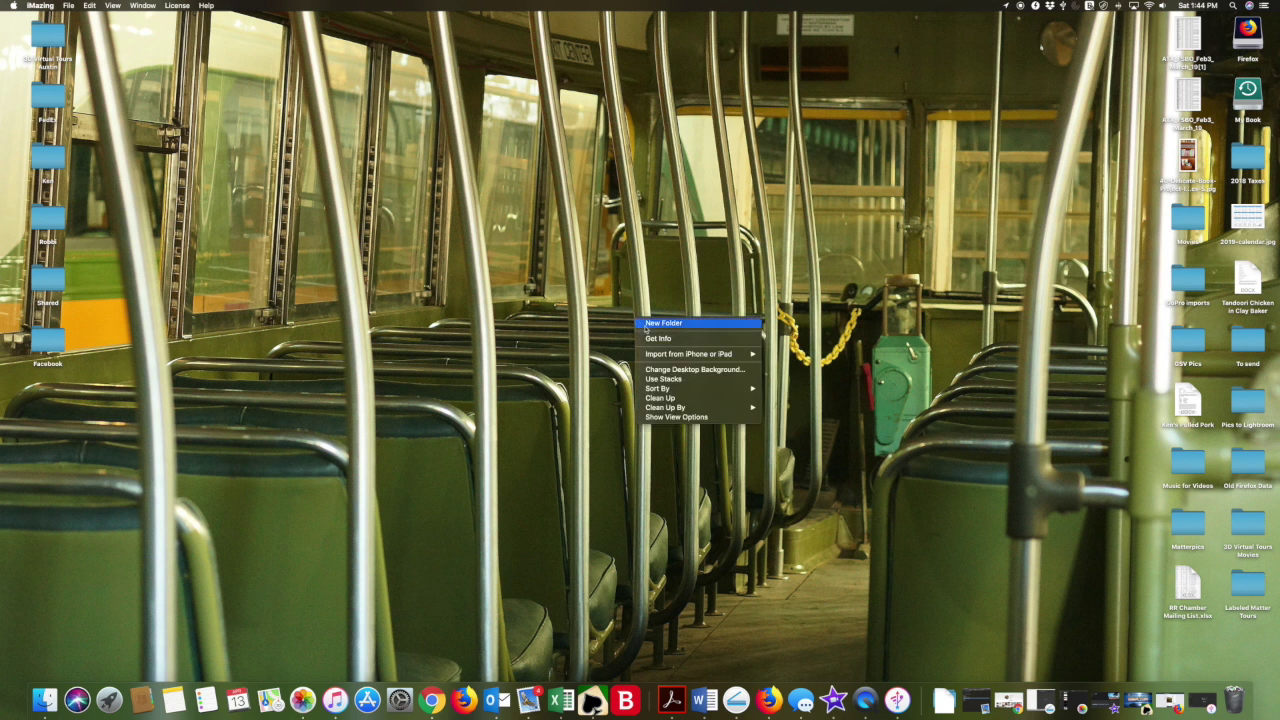
{"action": "left_click", "coordinate": [645, 328]}
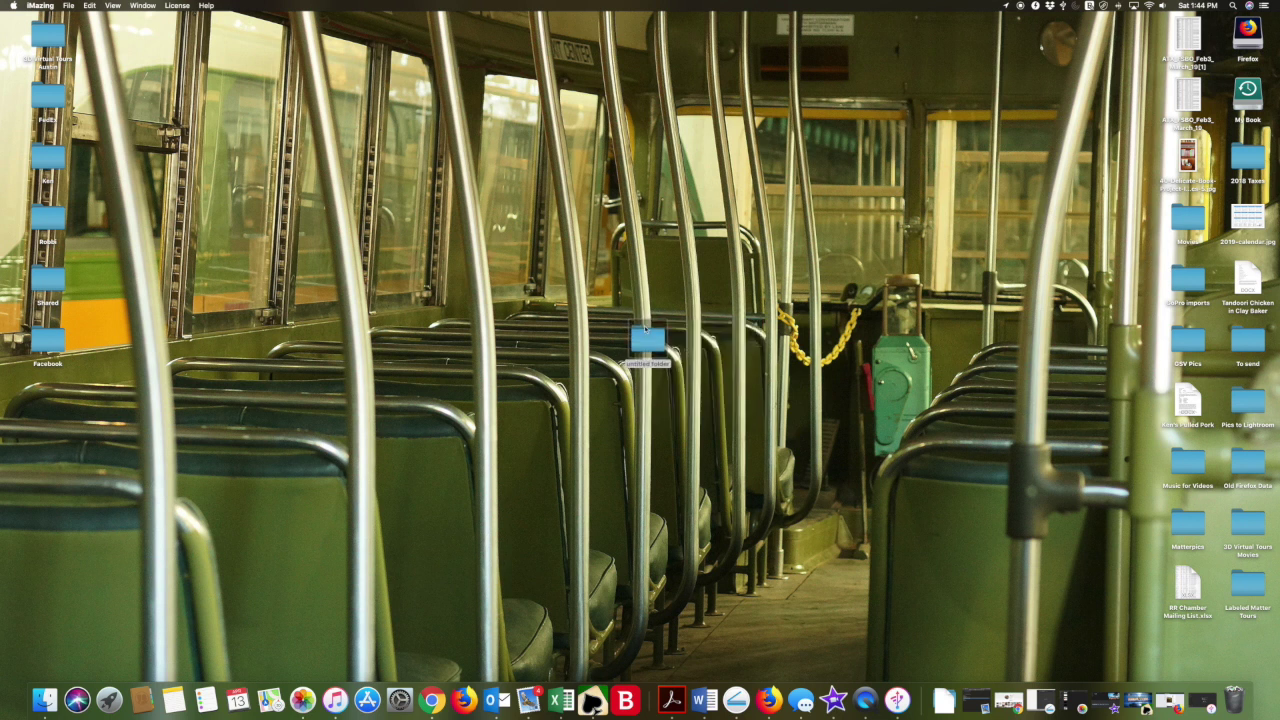
{"action": "right_click", "coordinate": [650, 360]}
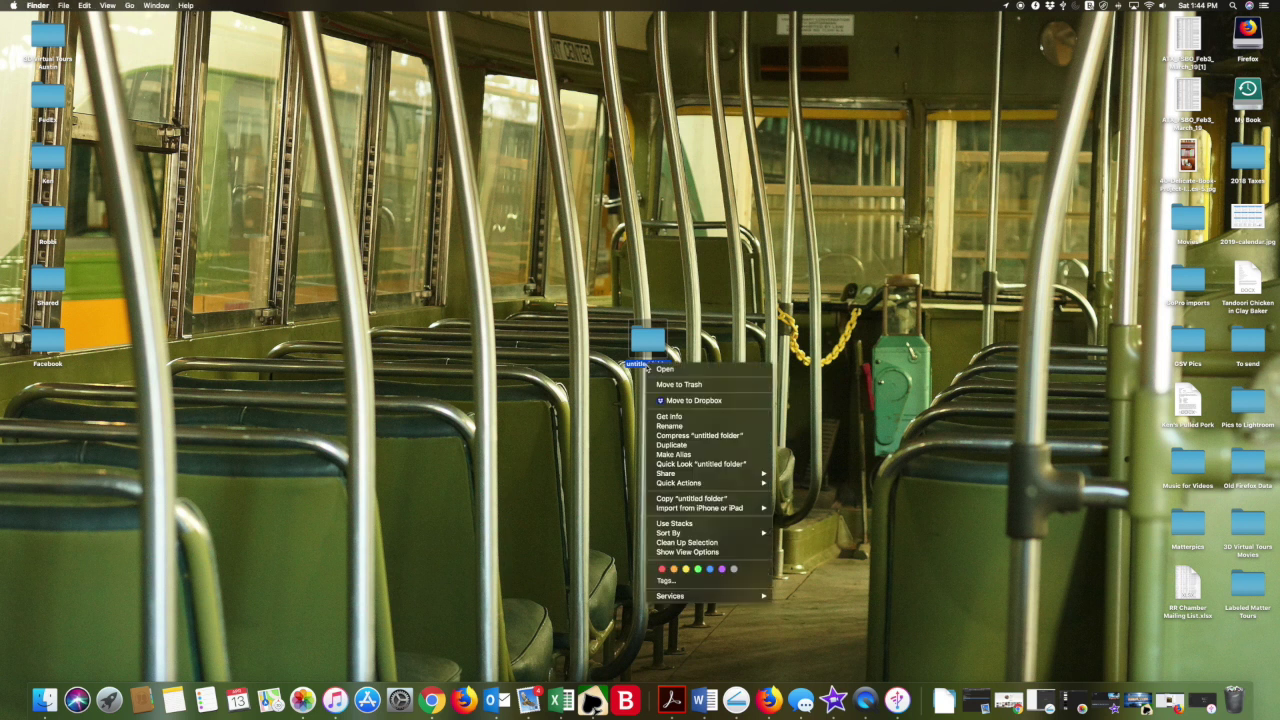
{"action": "left_click", "coordinate": [678, 428]}
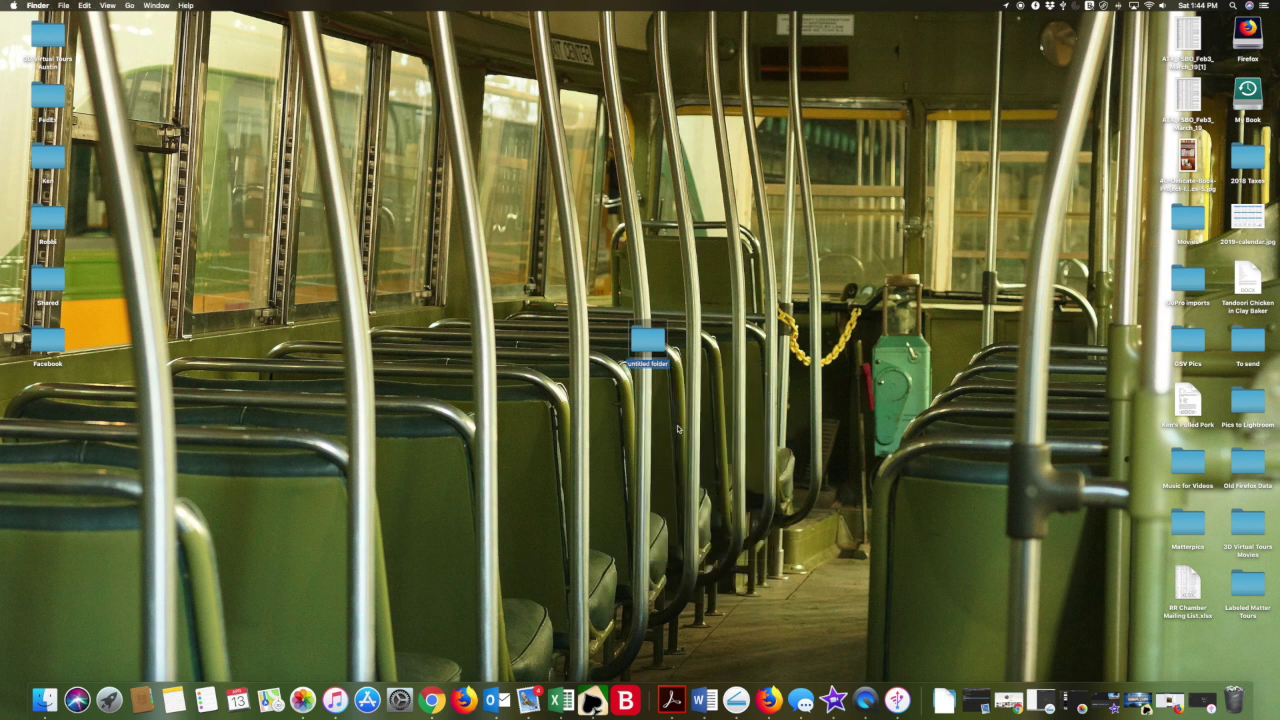
{"action": "type", "text": "Matterport Models"}
{"action": "key", "text": "Return"}
- Open Matterport Models in an enlarged window and create a subfolder named 'Sunrise Montessori'
{"action": "double_click", "coordinate": [655, 344]}
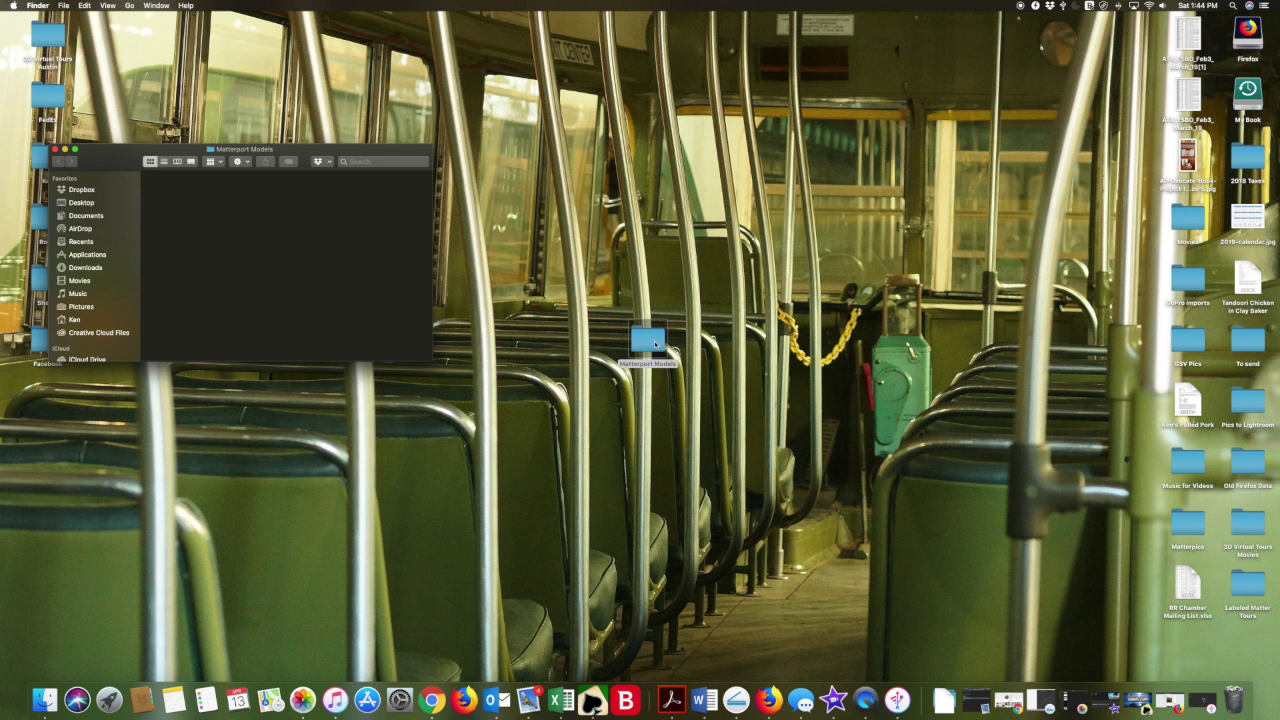
{"action": "left_click_drag", "start_coordinate": [431, 358], "coordinate": [616, 543]}
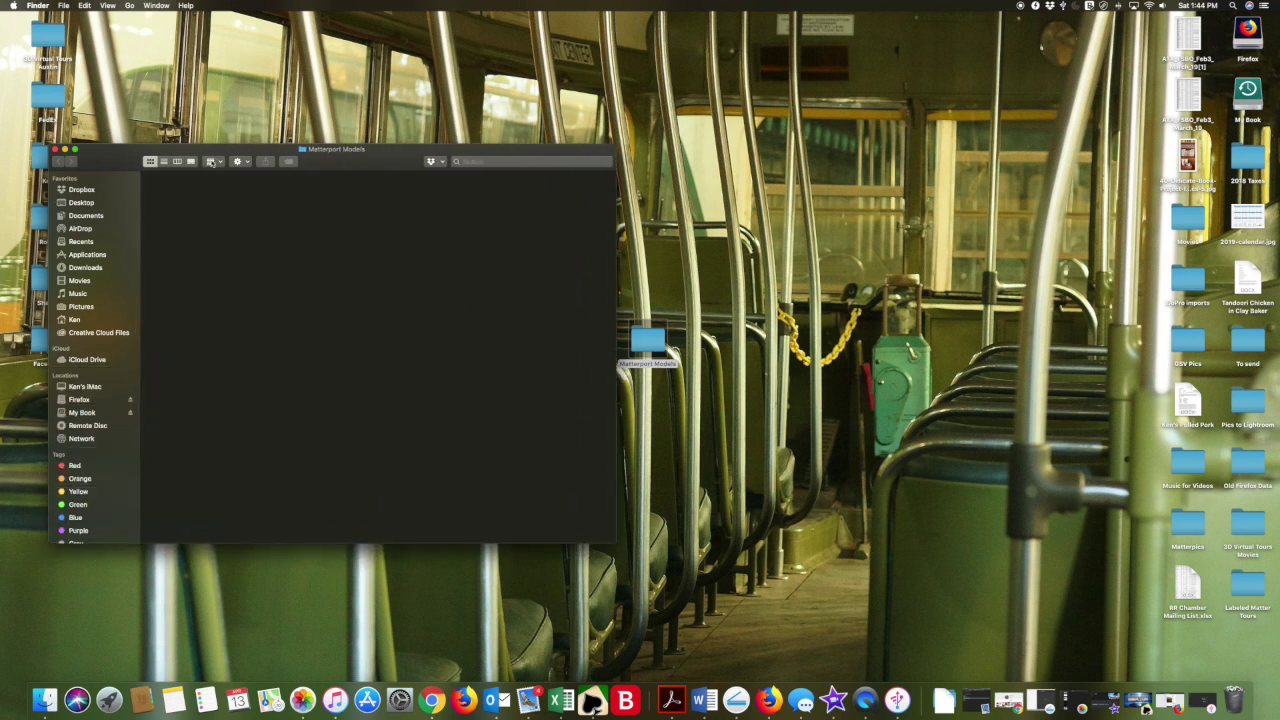
{"action": "left_click", "coordinate": [243, 162]}
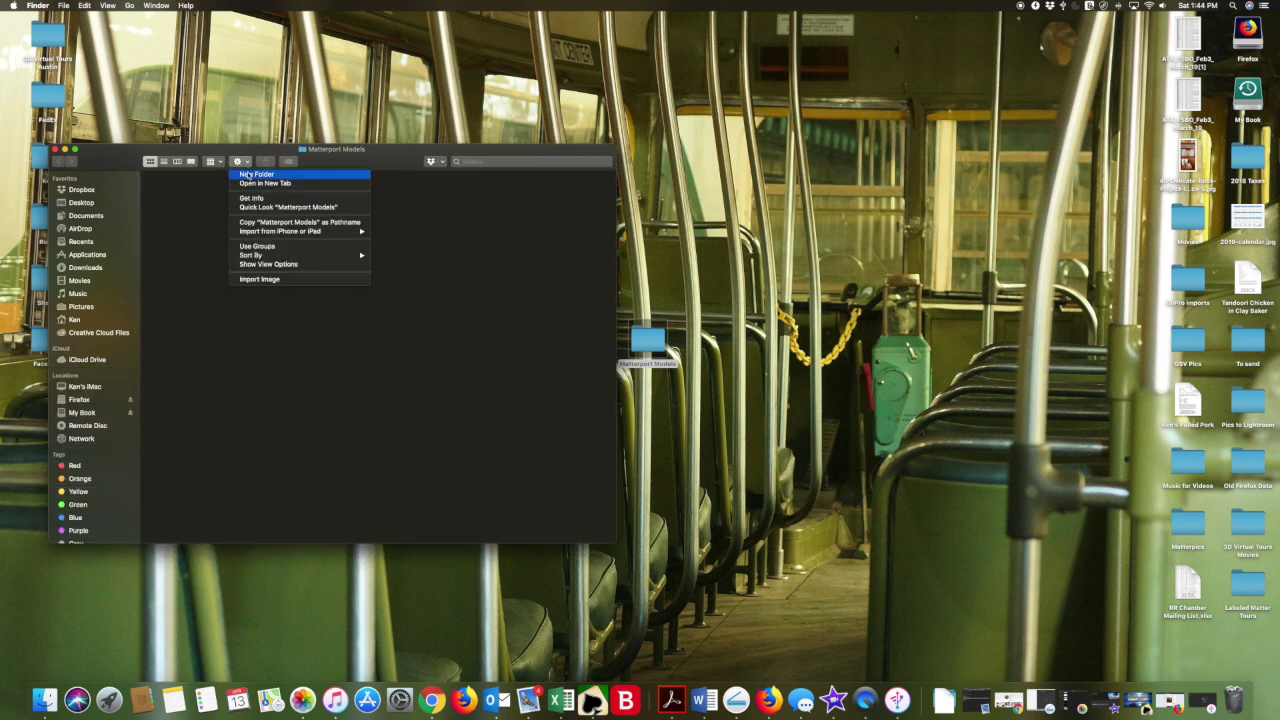
{"action": "left_click", "coordinate": [248, 175]}
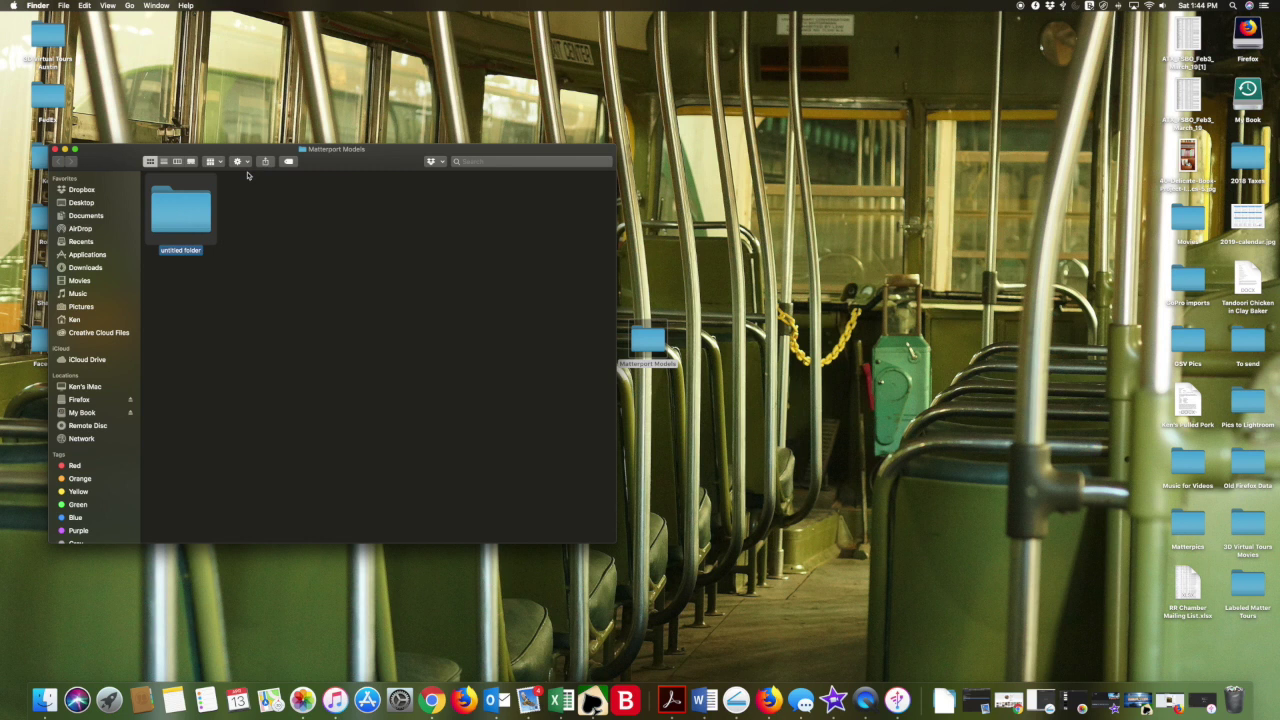
{"action": "type", "text": "Sunrise Montessori"}
{"action": "key", "text": "Return"}
- Add two more subfolders named 'Dogtopia' and 'Other data'
{"action": "left_click", "coordinate": [241, 162]}
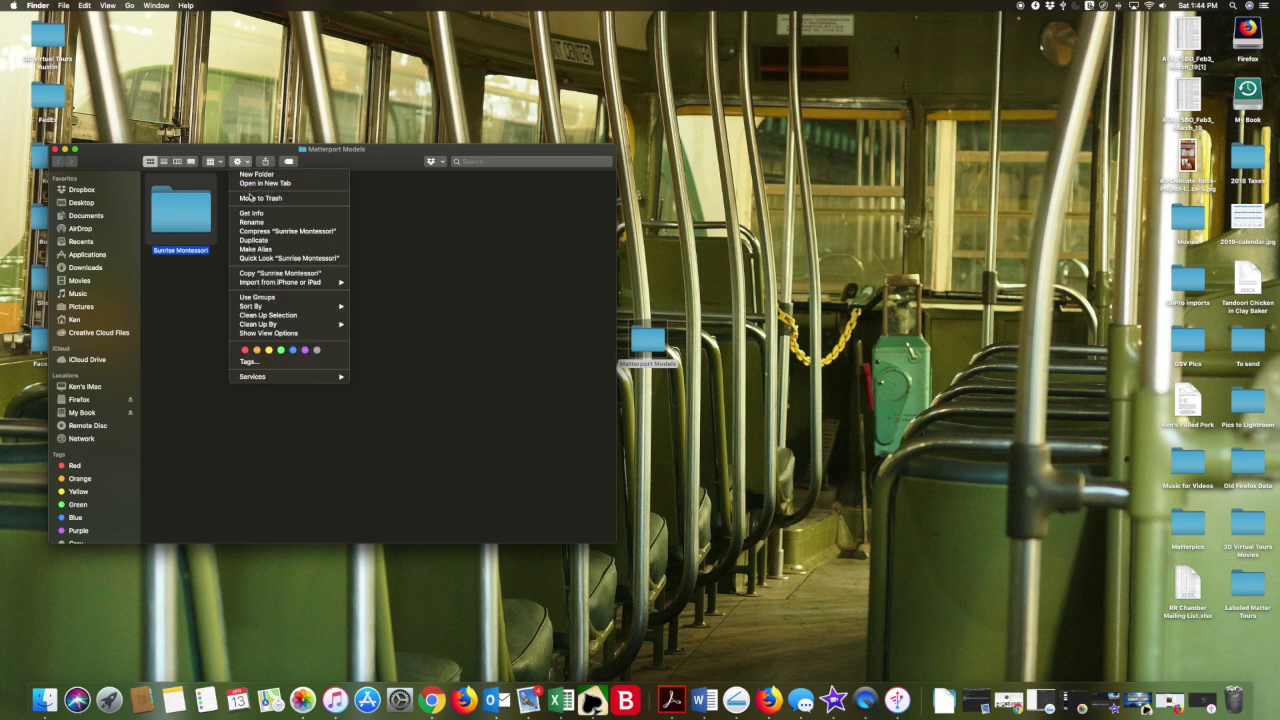
{"action": "left_click", "coordinate": [252, 175]}
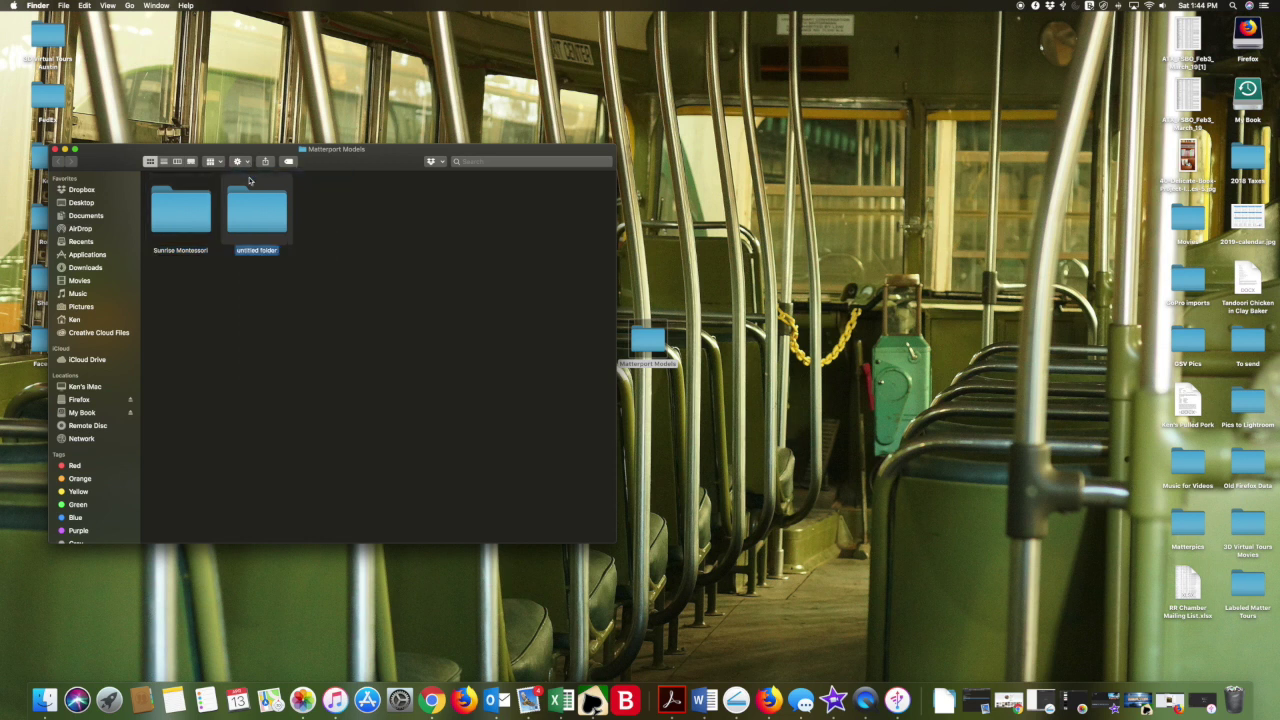
{"action": "type", "text": "Dogtopia"}
{"action": "key", "text": "Return"}
{"action": "left_click", "coordinate": [242, 161]}
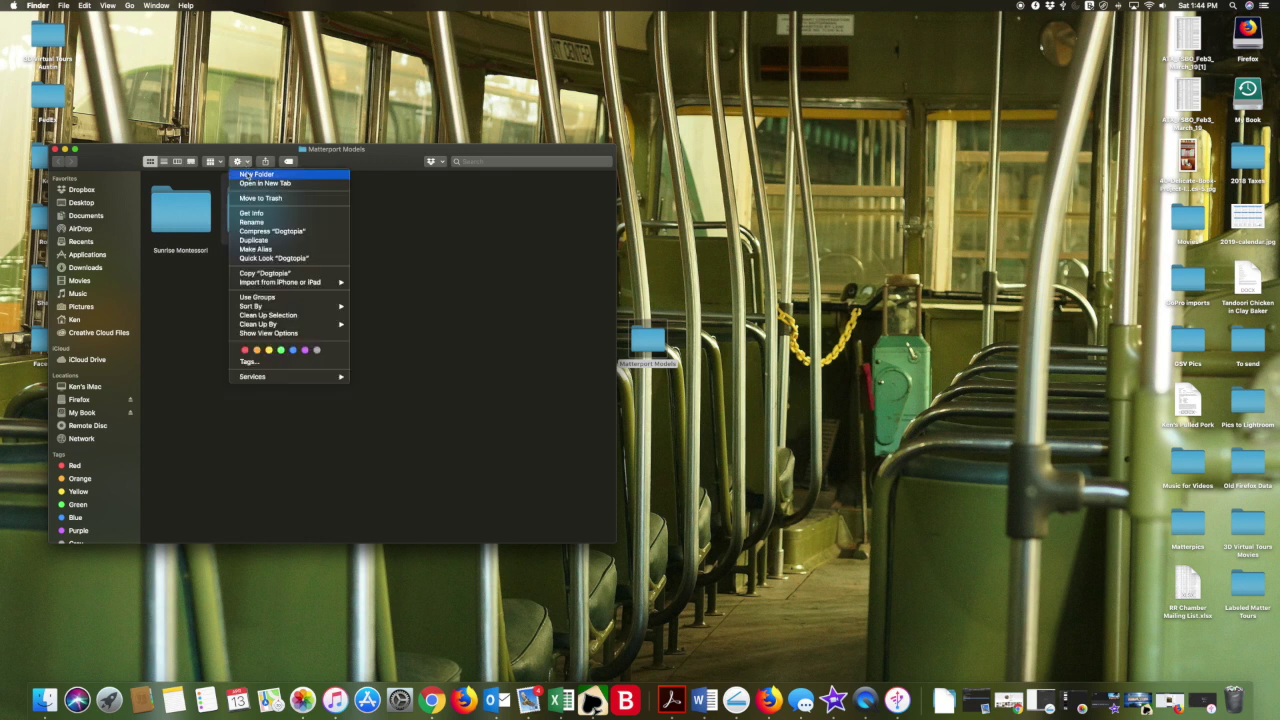
{"action": "left_click", "coordinate": [246, 175]}
{"action": "type", "text": "Other"}
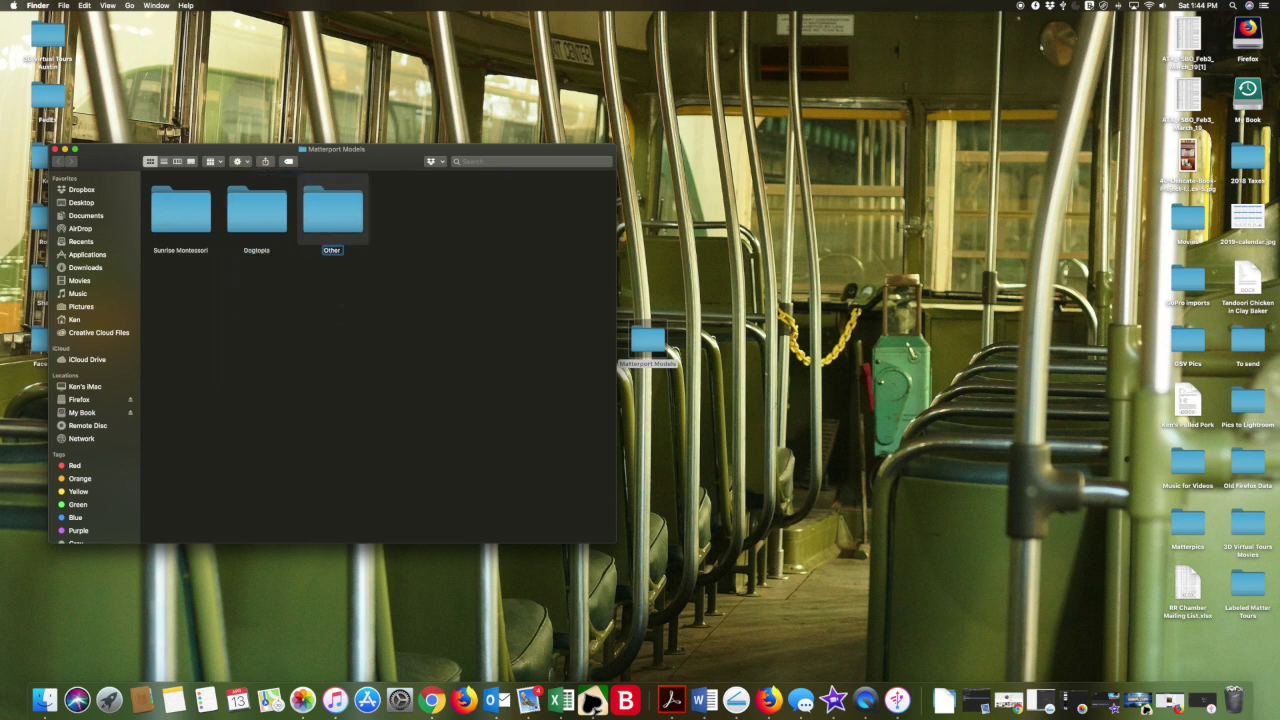
{"action": "type", "text": " s"}
{"action": "type", "text": "ata"}
{"action": "key", "text": "Return"}
{"action": "left_click", "coordinate": [432, 322]}
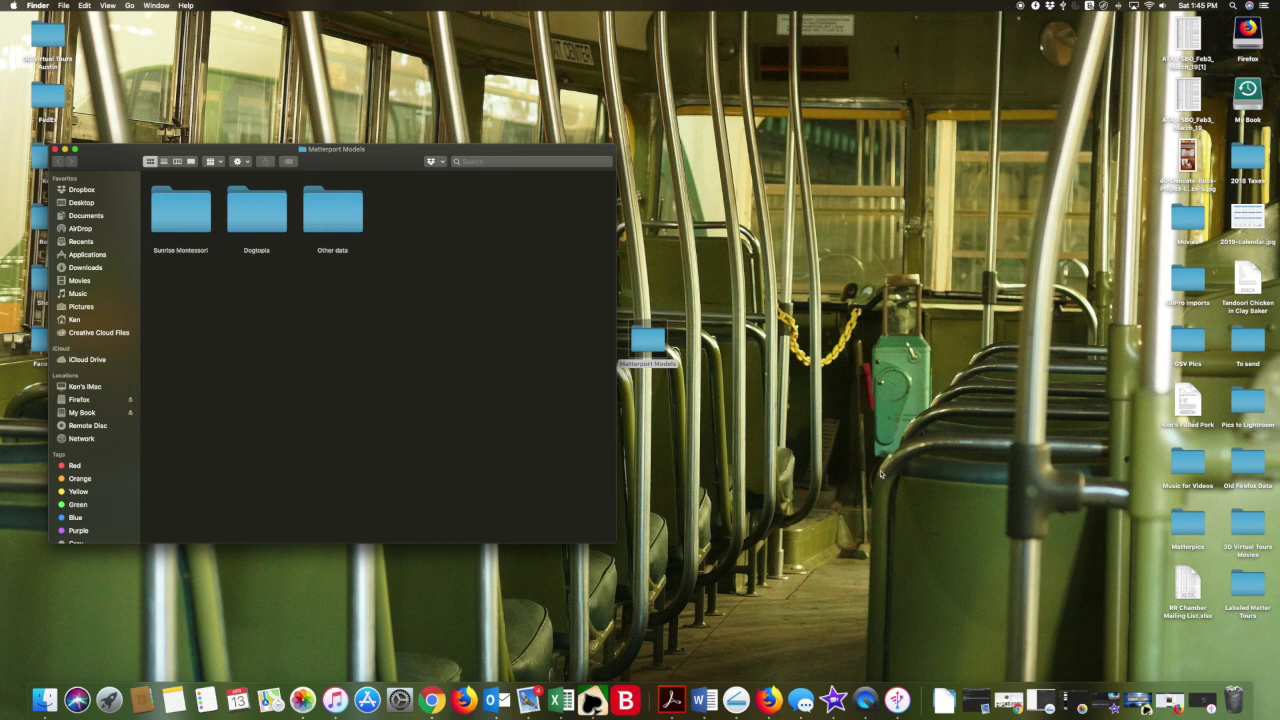
- Restore iMazing and browse the iPad's Capture app to Documents > Jobs, then scroll through a job folder's files
{"action": "left_click", "coordinate": [897, 698]}
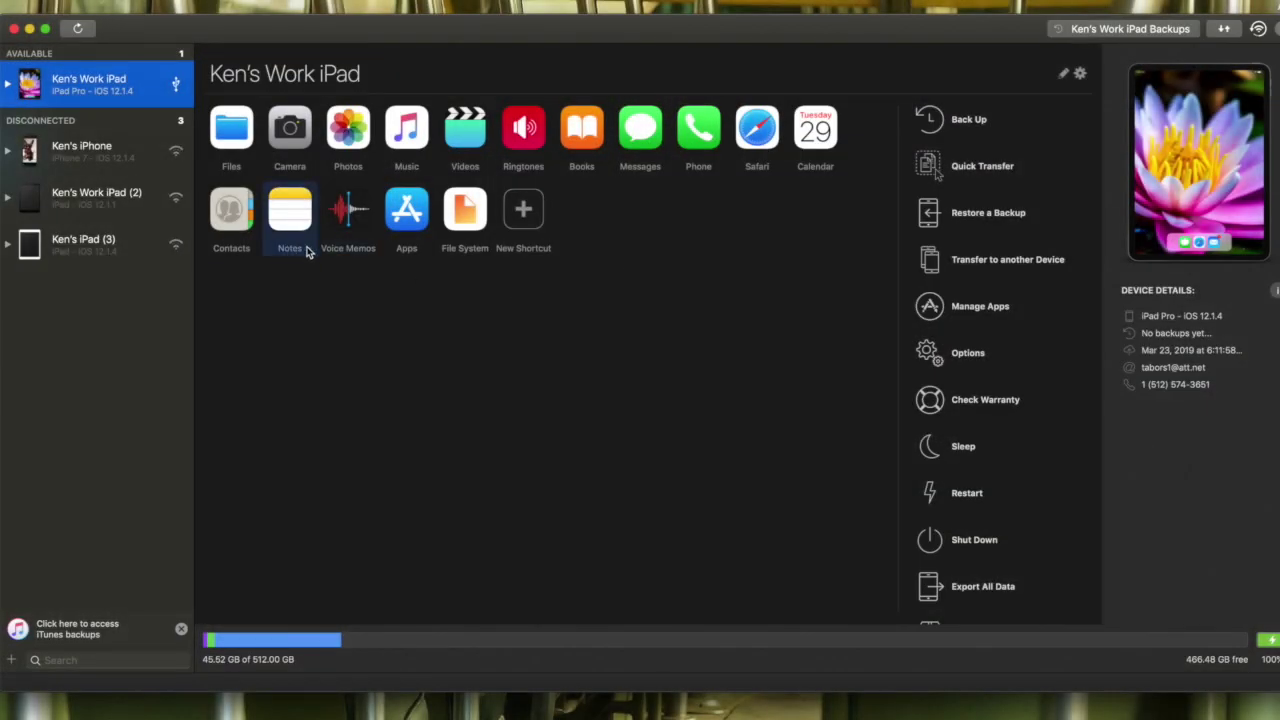
{"action": "left_click", "coordinate": [407, 213]}
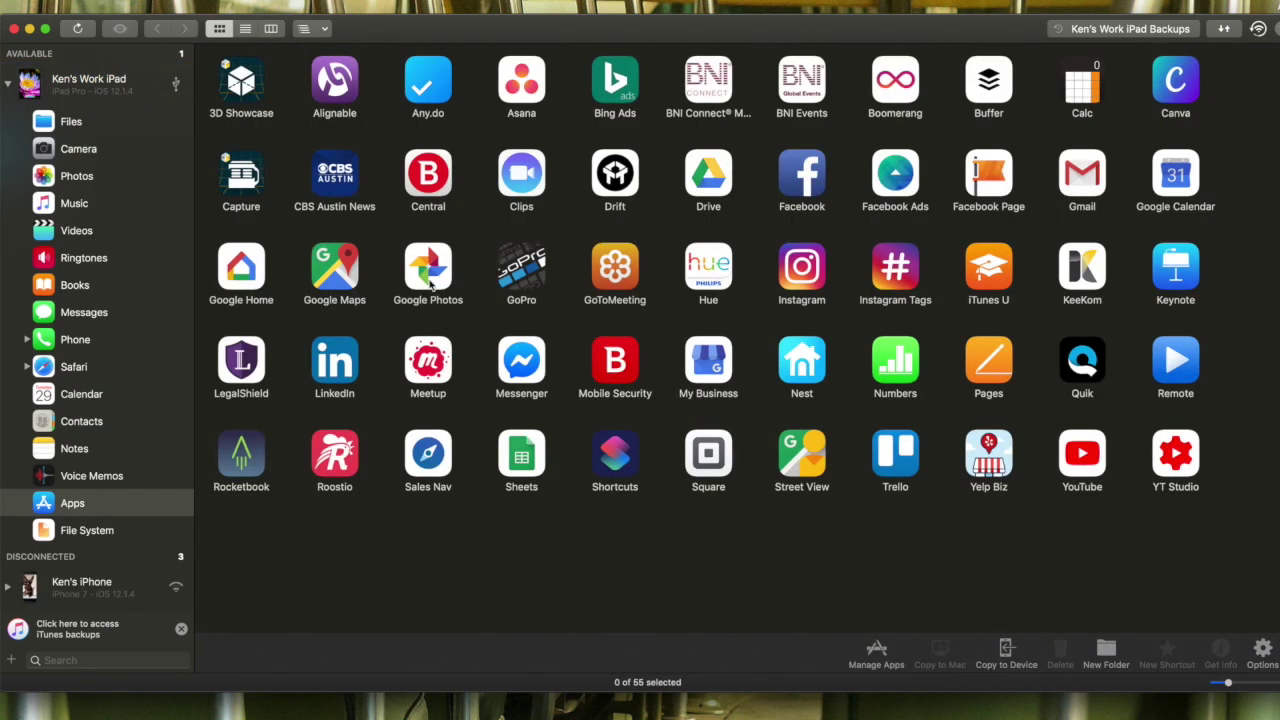
{"action": "left_click", "coordinate": [241, 184]}
{"action": "double_click", "coordinate": [241, 184]}
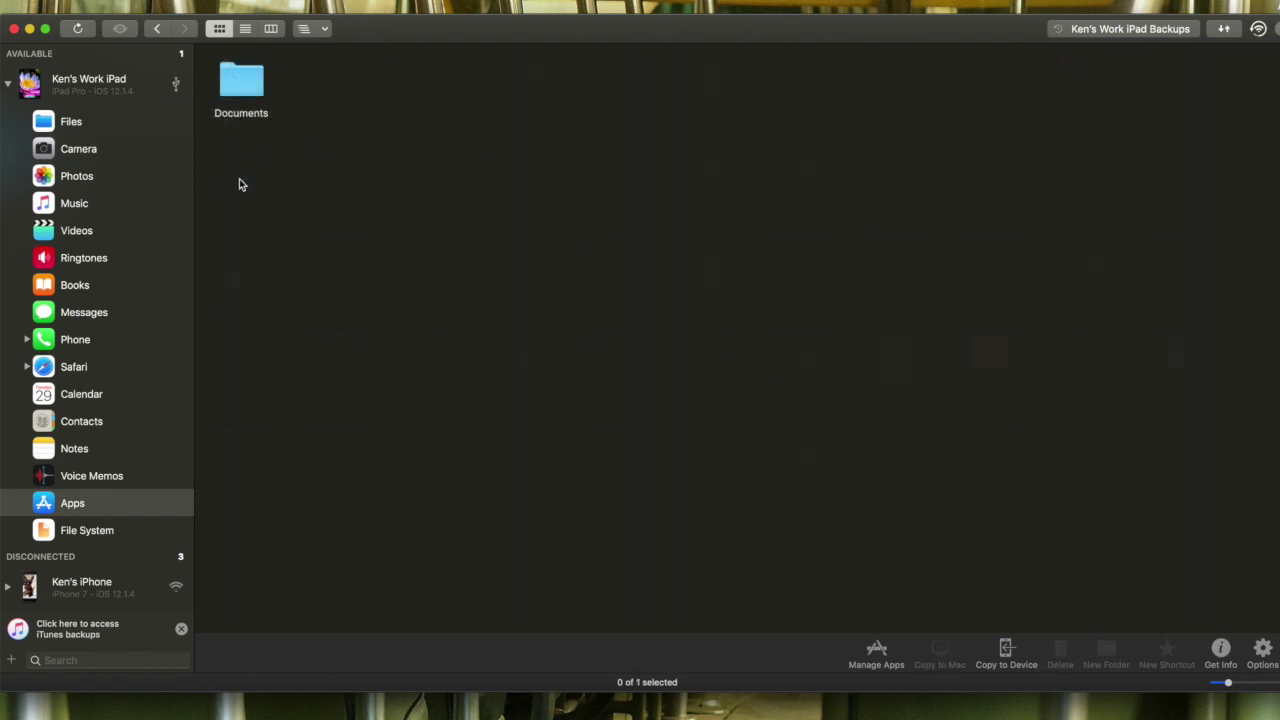
{"action": "double_click", "coordinate": [243, 89]}
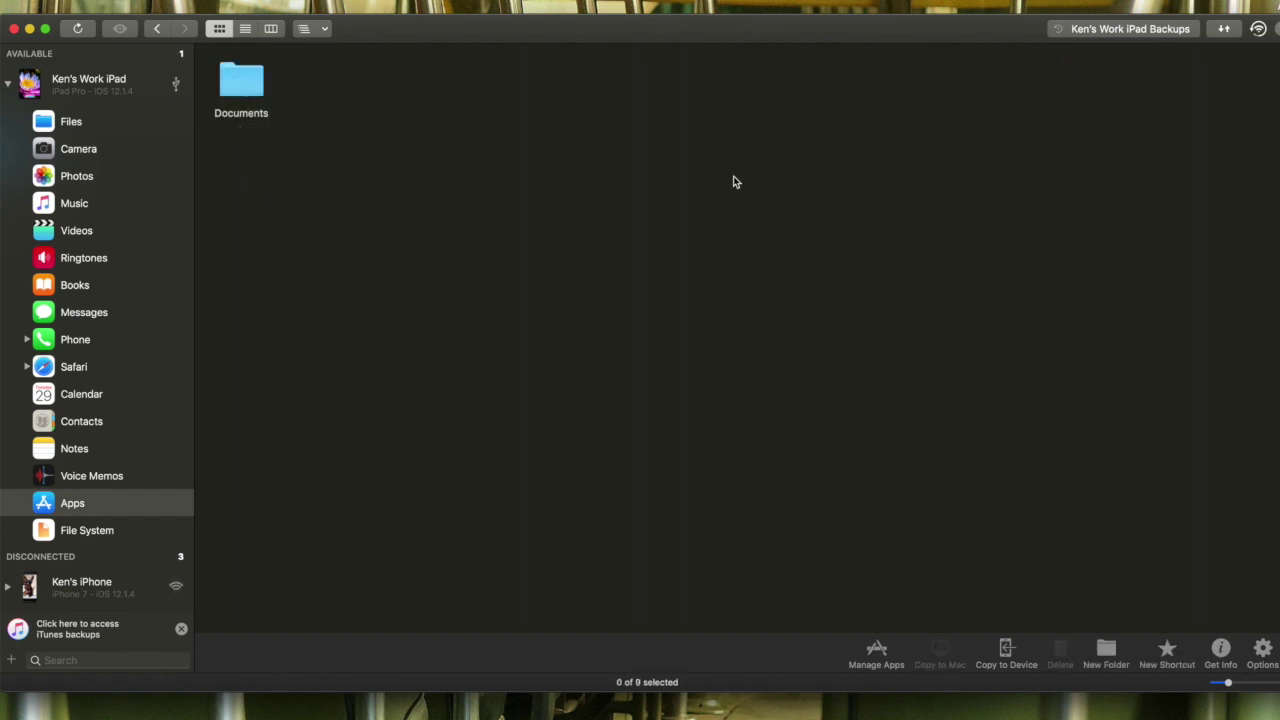
{"action": "double_click", "coordinate": [801, 95]}
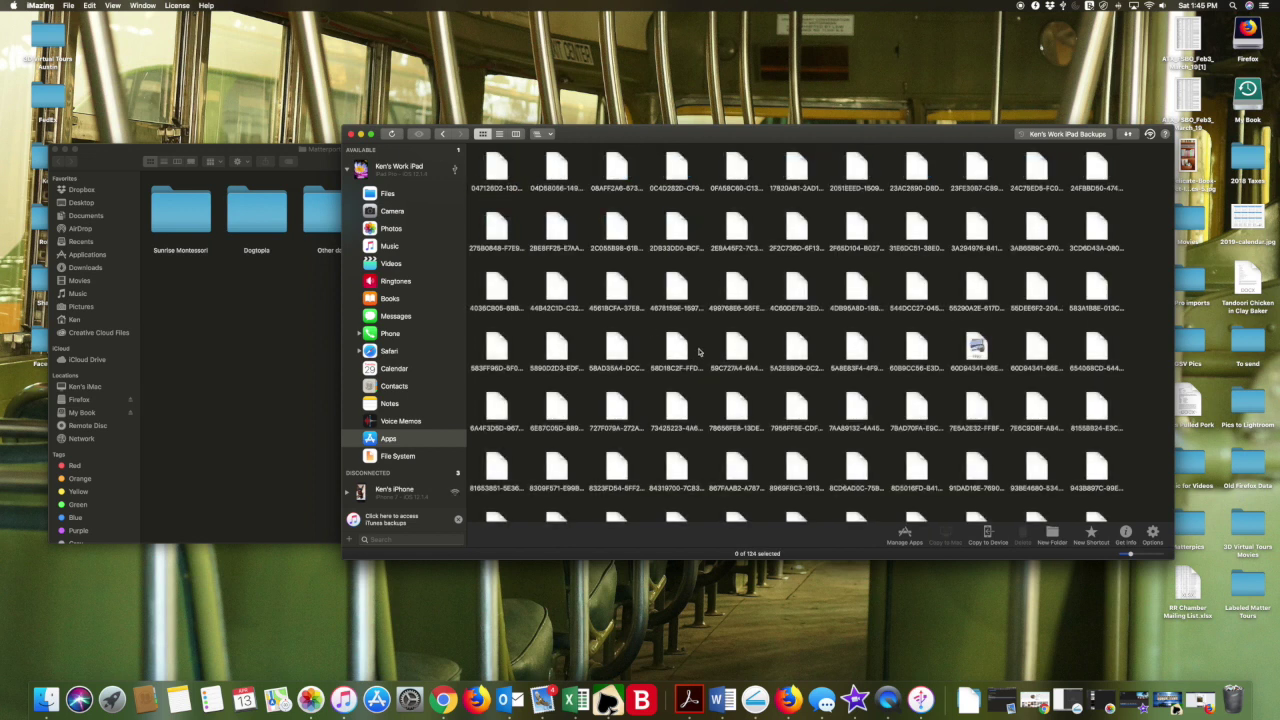
{"action": "scroll", "coordinate": [600, 320], "scroll_direction": "down", "scroll_amount": 5}
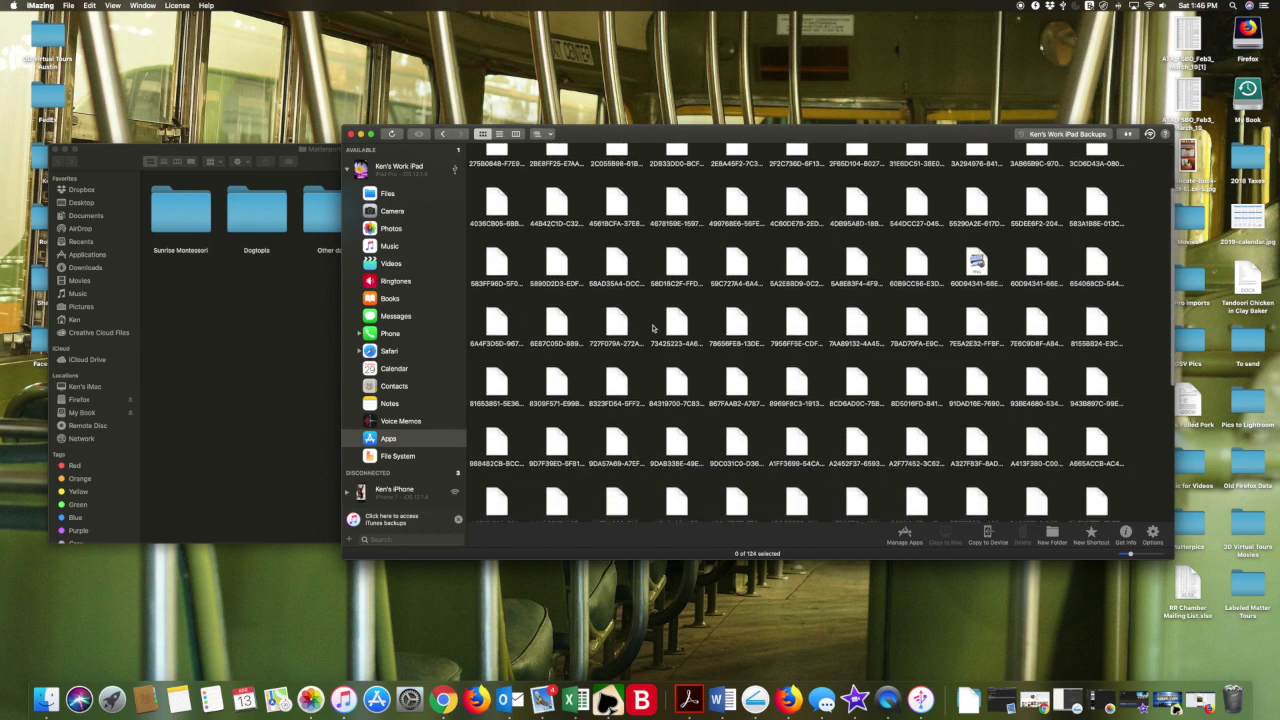
{"action": "scroll", "coordinate": [647, 327], "scroll_direction": "down", "scroll_amount": 5}
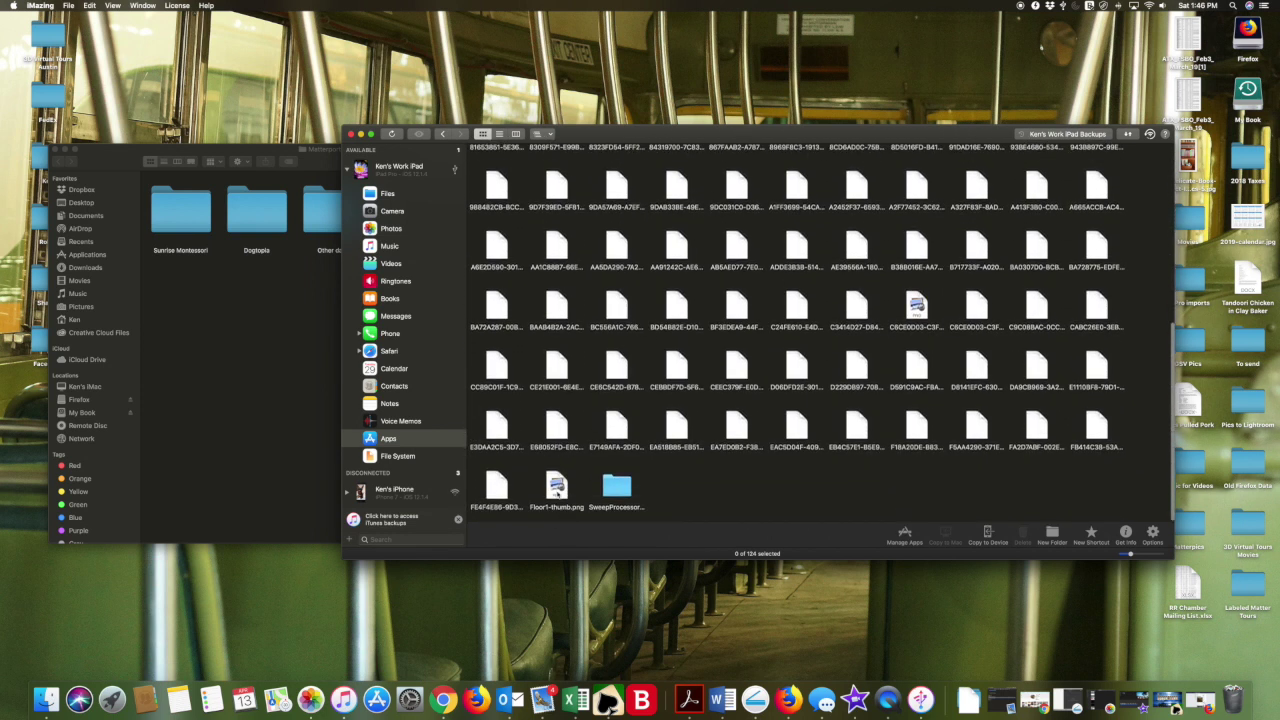
- Check the Floor1-thumb.png floor plan in an enlarged, zoomed-in Preview window, then close it
{"action": "left_click", "coordinate": [557, 490]}
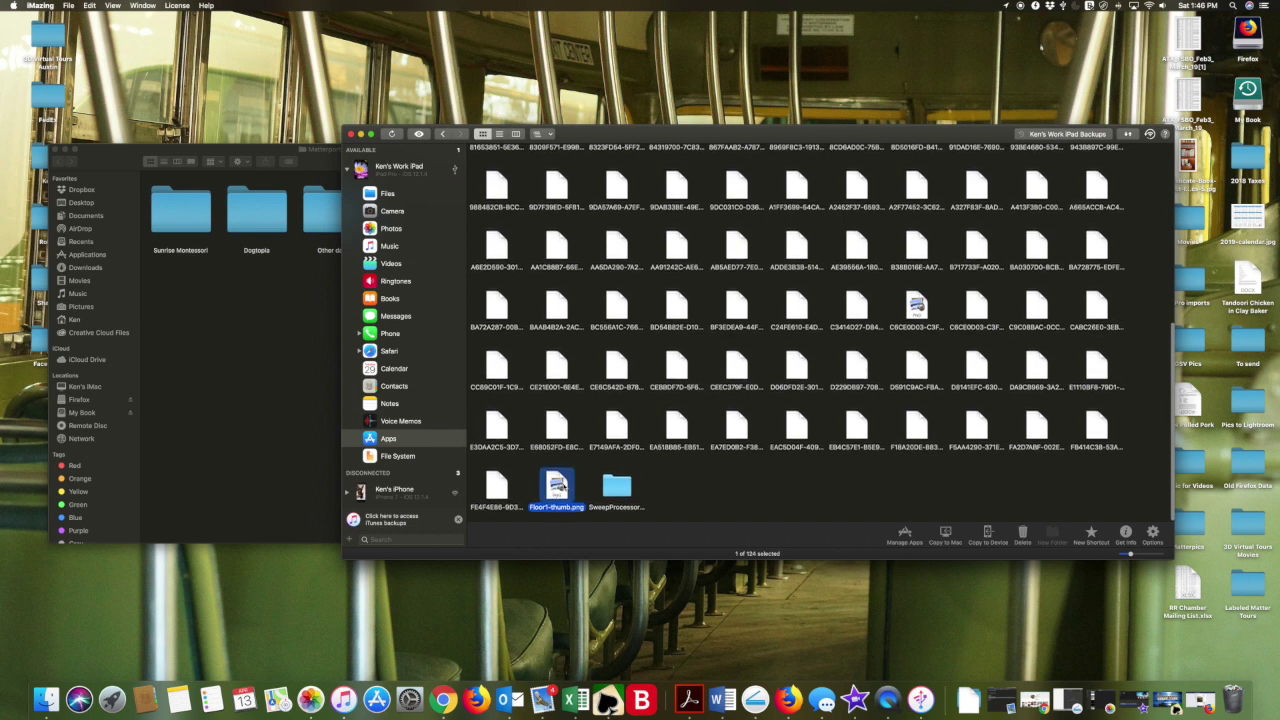
{"action": "double_click", "coordinate": [562, 486]}
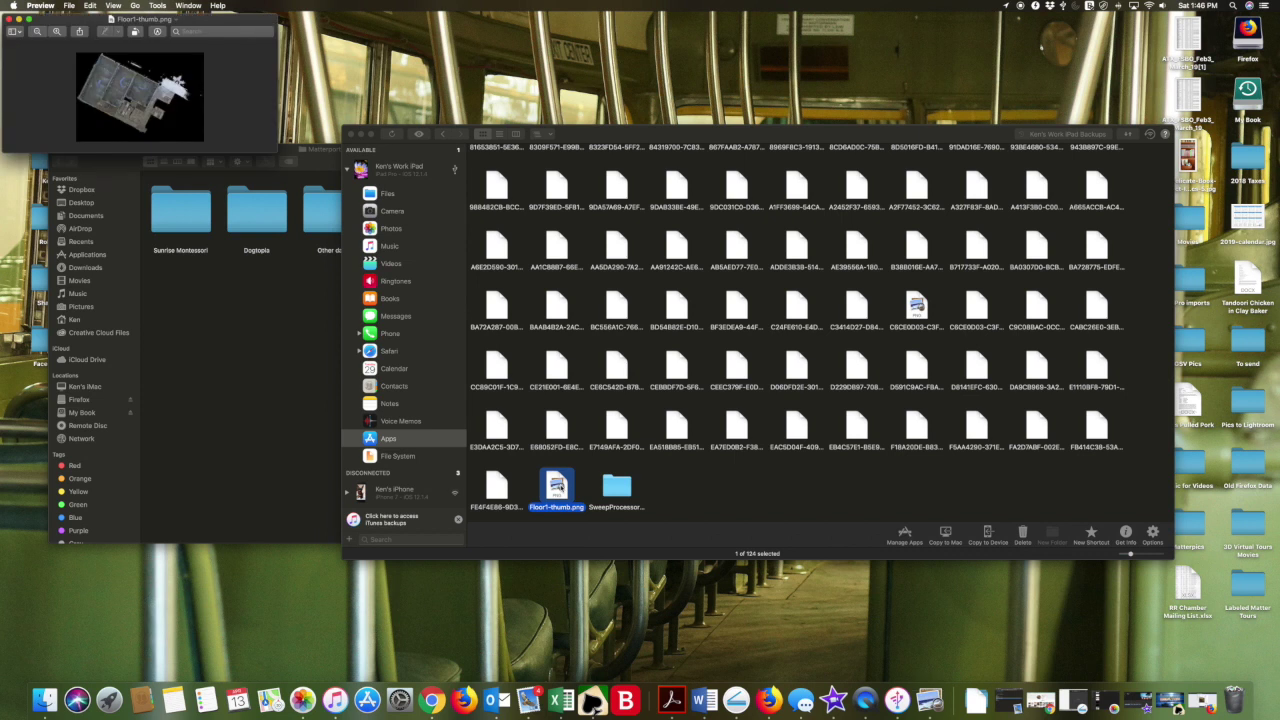
{"action": "left_click_drag", "start_coordinate": [277, 151], "coordinate": [762, 548]}
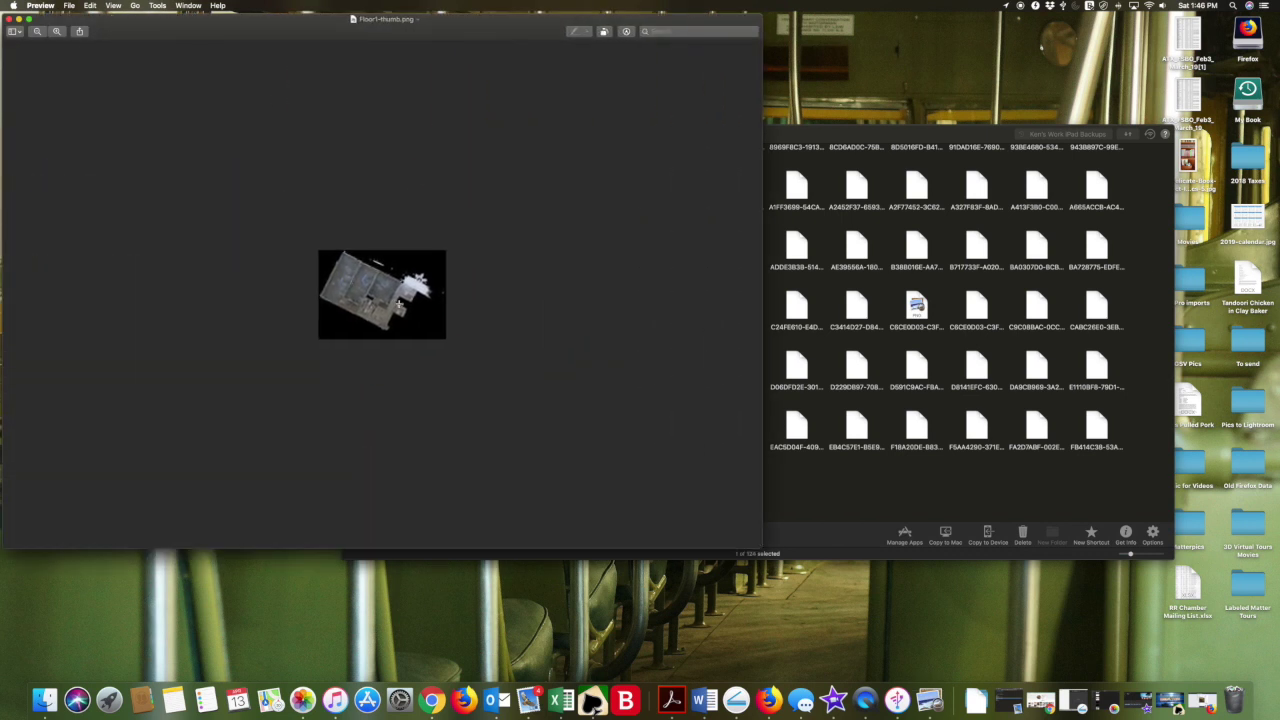
{"action": "left_click", "coordinate": [57, 31]}
{"action": "left_click", "coordinate": [57, 31]}
{"action": "left_click", "coordinate": [57, 31]}
{"action": "left_click", "coordinate": [57, 31]}
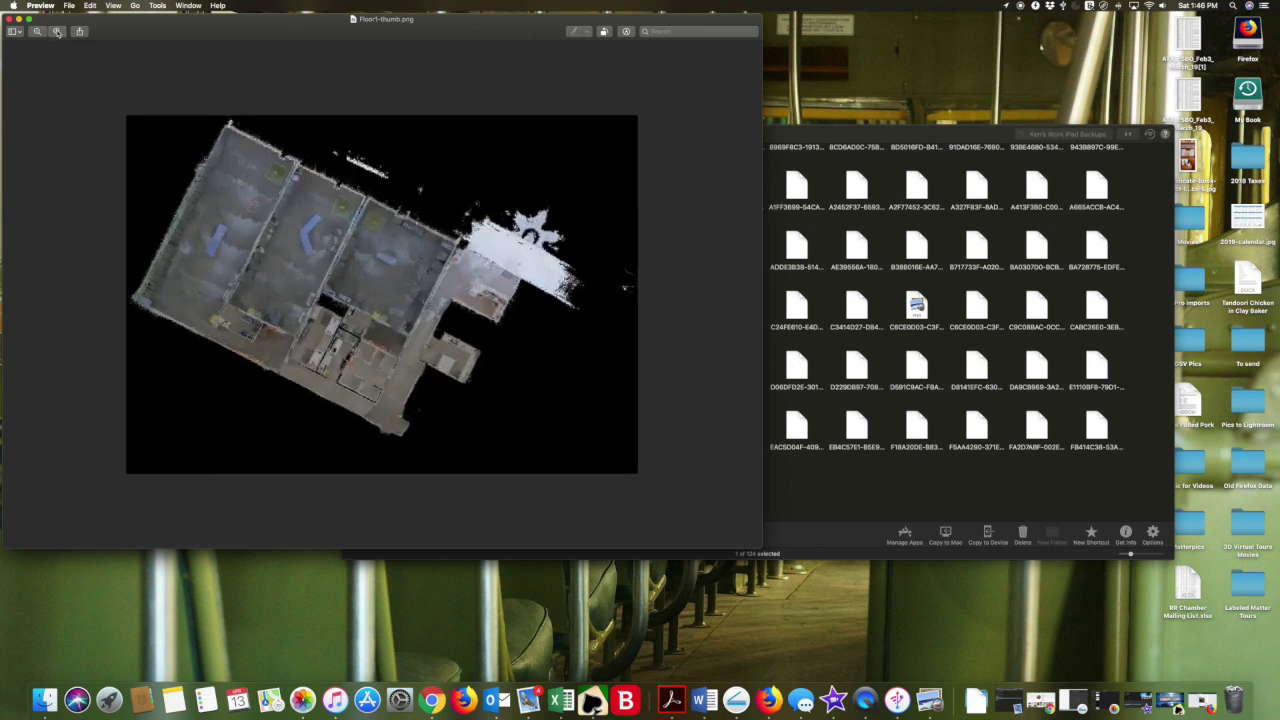
{"action": "left_click", "coordinate": [57, 31]}
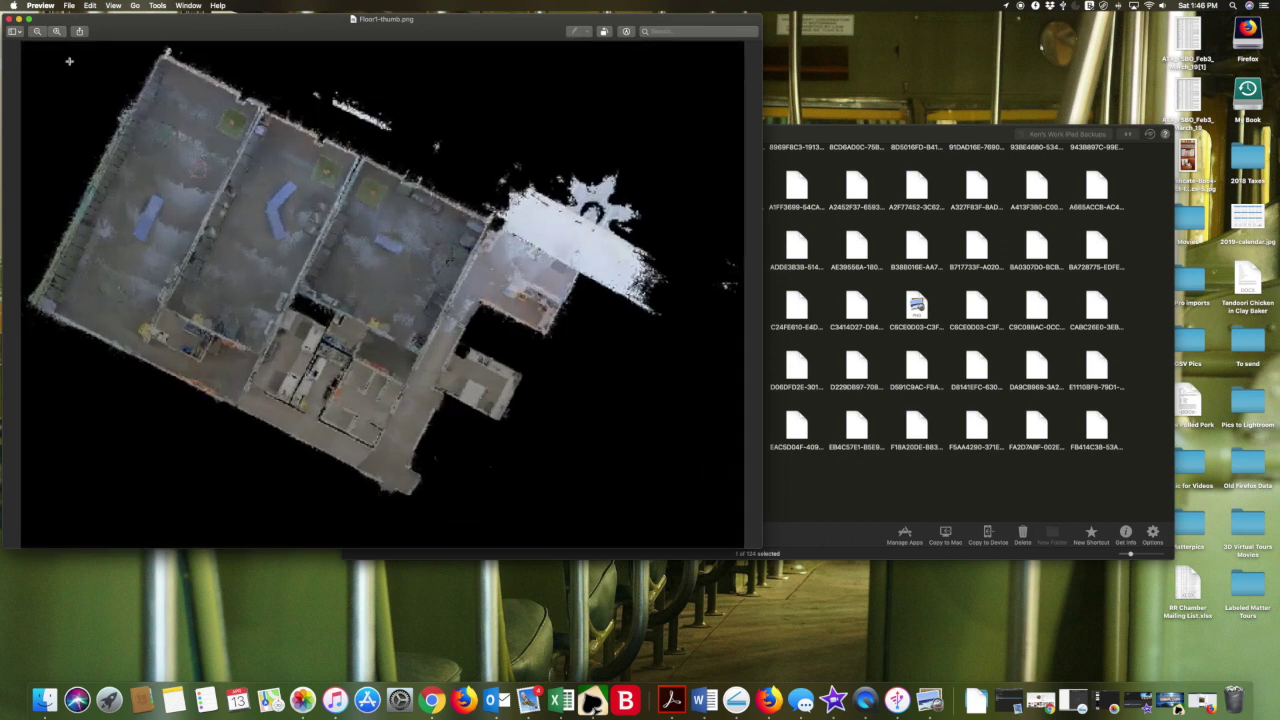
{"action": "left_click", "coordinate": [8, 19]}
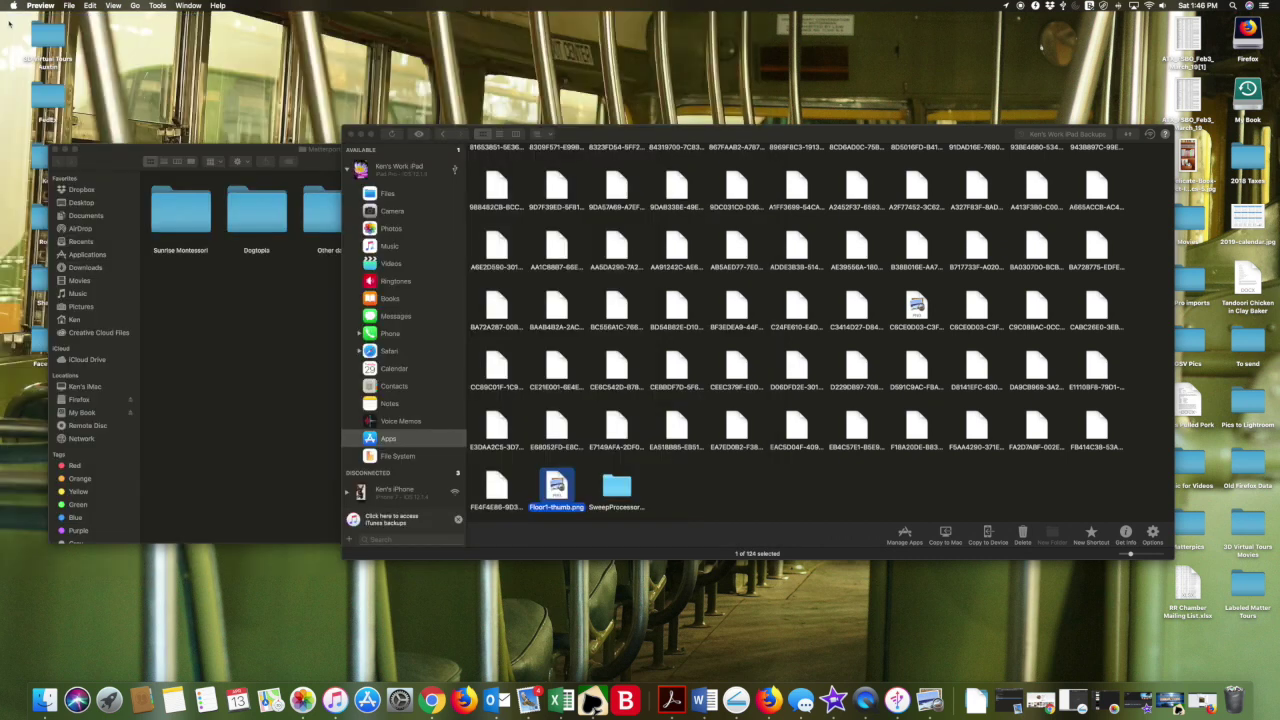
- Return to the list of 15 job folders and select the first one
{"action": "scroll", "coordinate": [532, 240], "scroll_direction": "up", "scroll_amount": 5}
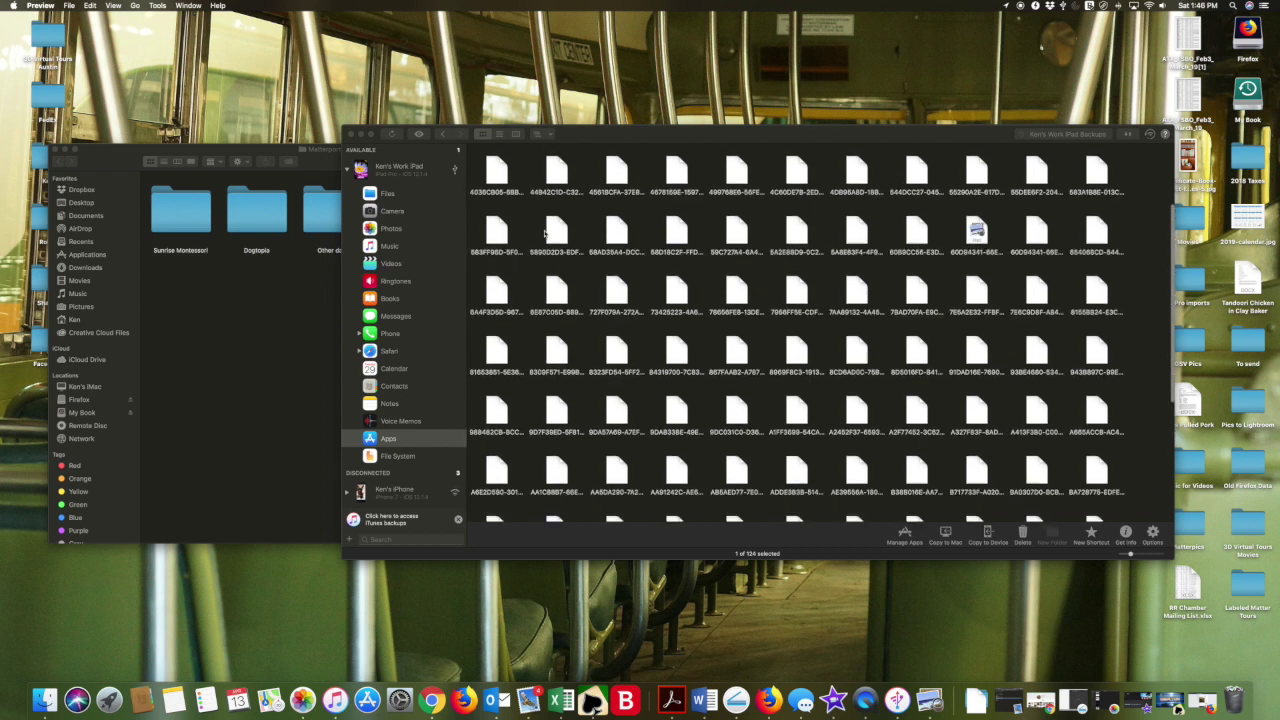
{"action": "left_click", "coordinate": [444, 135]}
{"action": "left_click", "coordinate": [515, 174]}
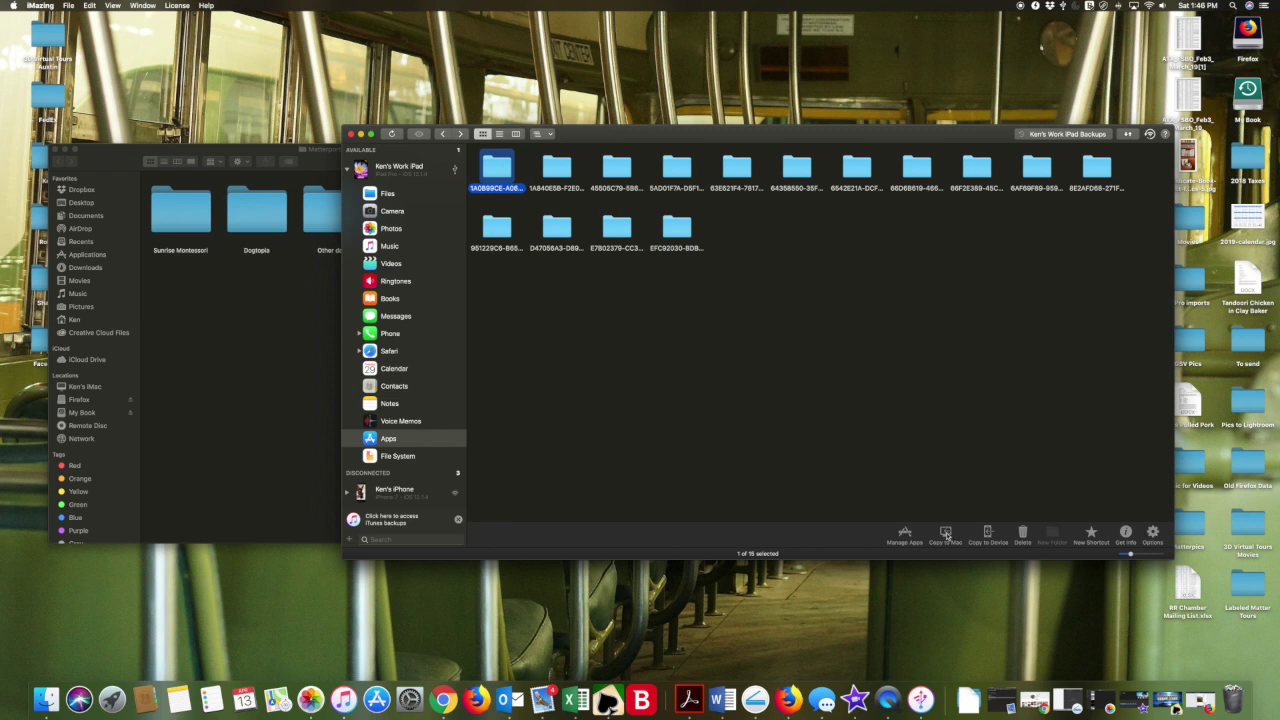
- Copy job folder 1A6B99CE… to Desktop > Matterport Models > Dogtopia and clear finished operations
{"action": "left_click", "coordinate": [946, 535]}
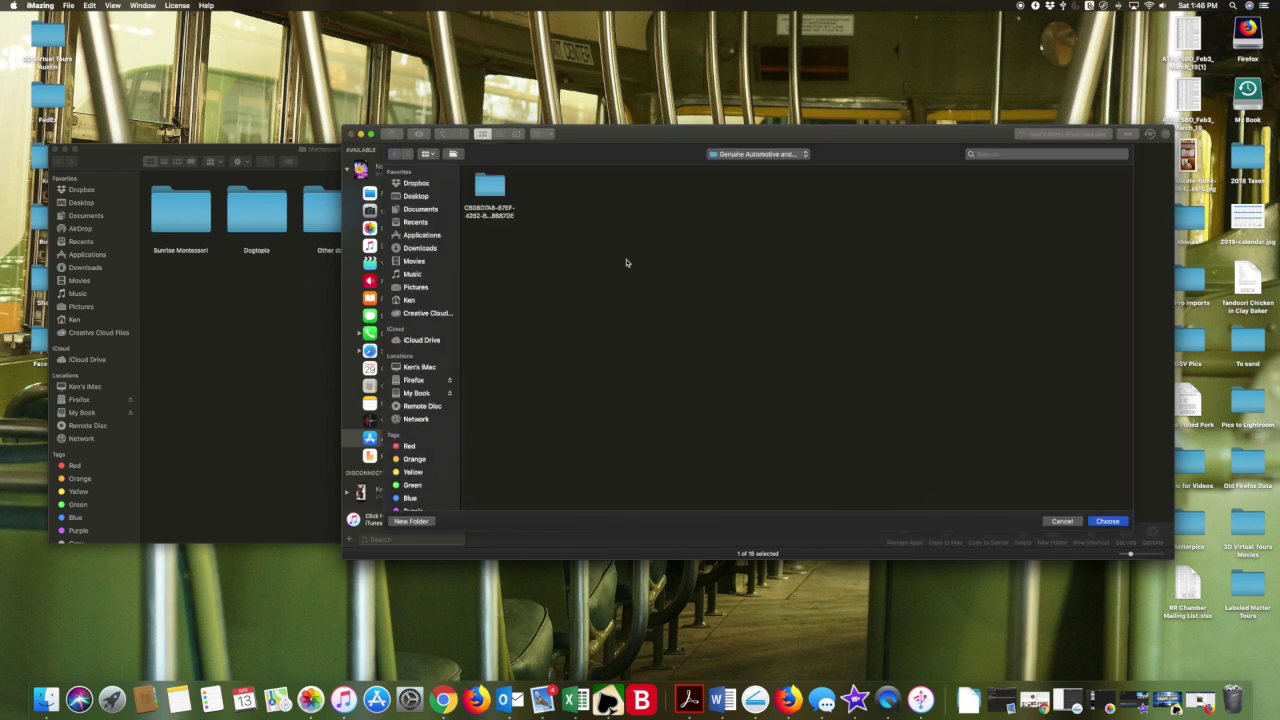
{"action": "left_click", "coordinate": [416, 197]}
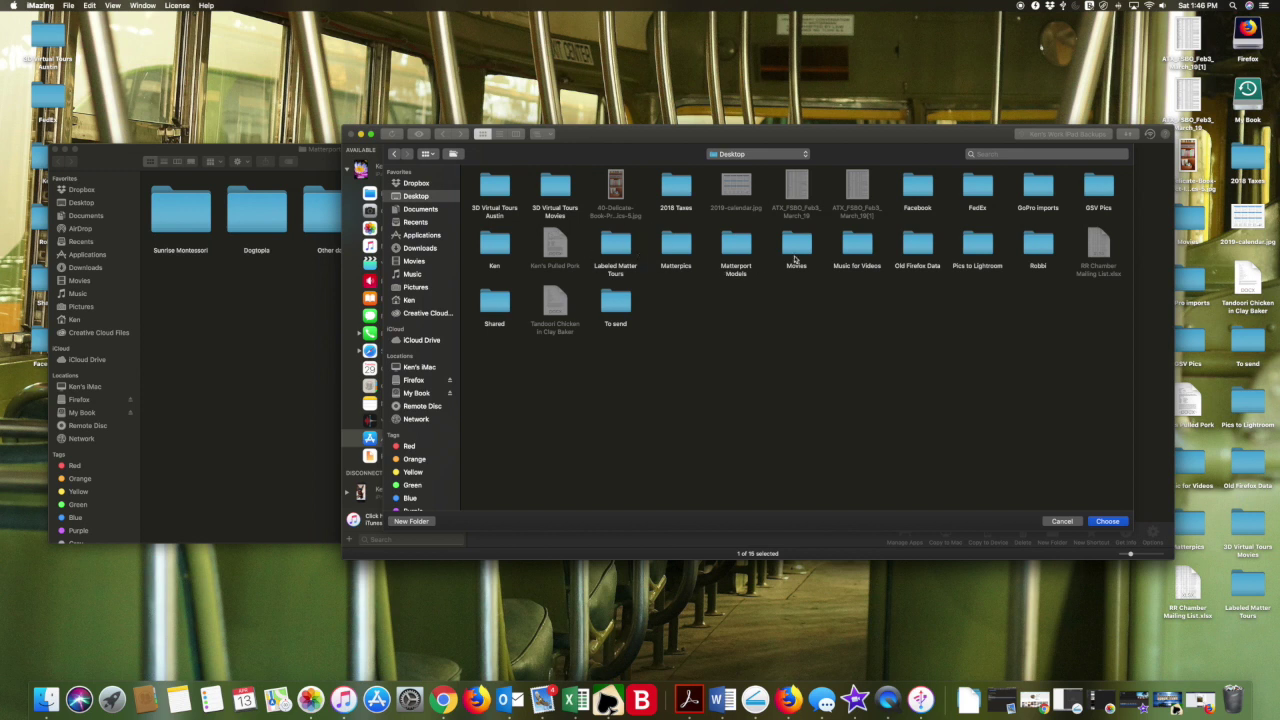
{"action": "double_click", "coordinate": [738, 248]}
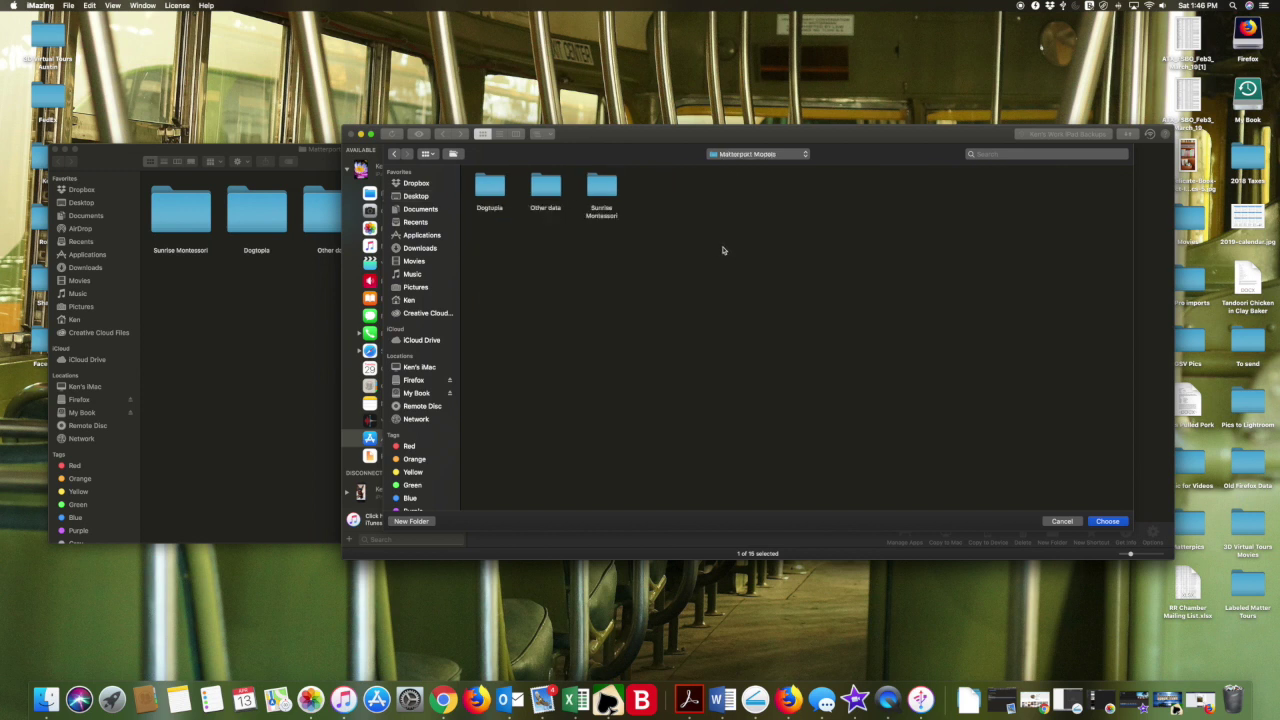
{"action": "double_click", "coordinate": [496, 191]}
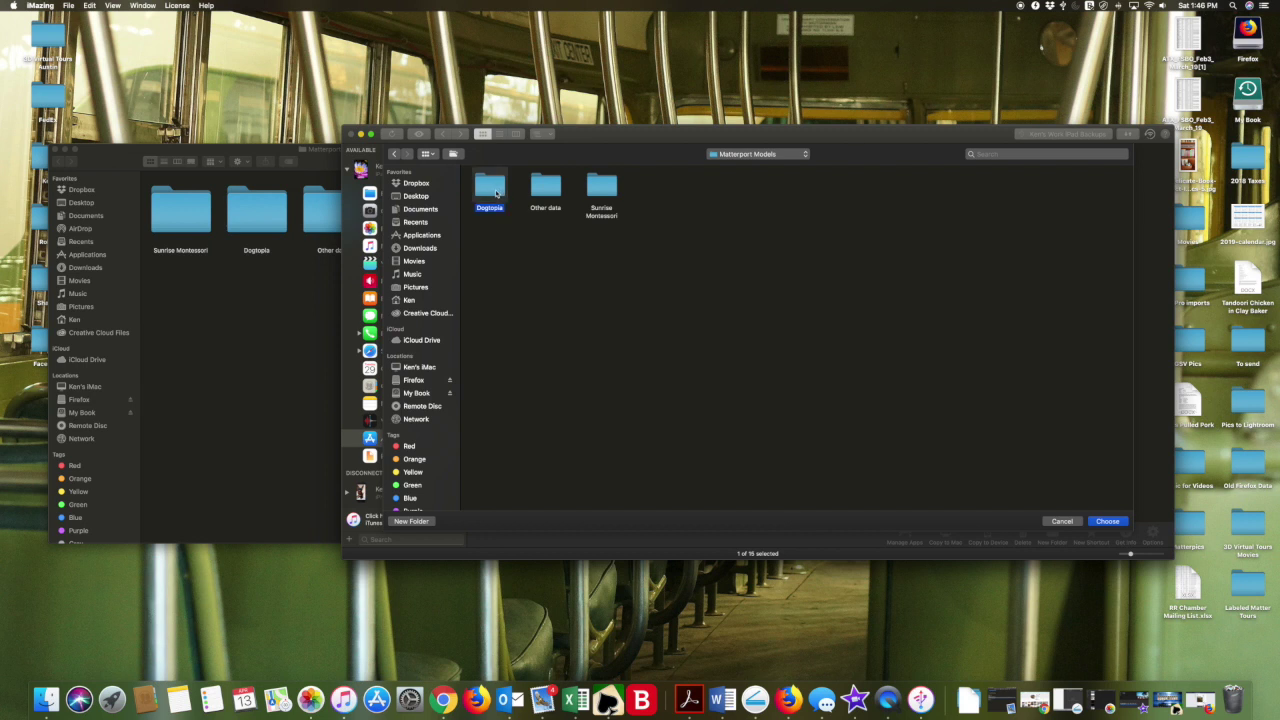
{"action": "left_click", "coordinate": [1114, 523]}
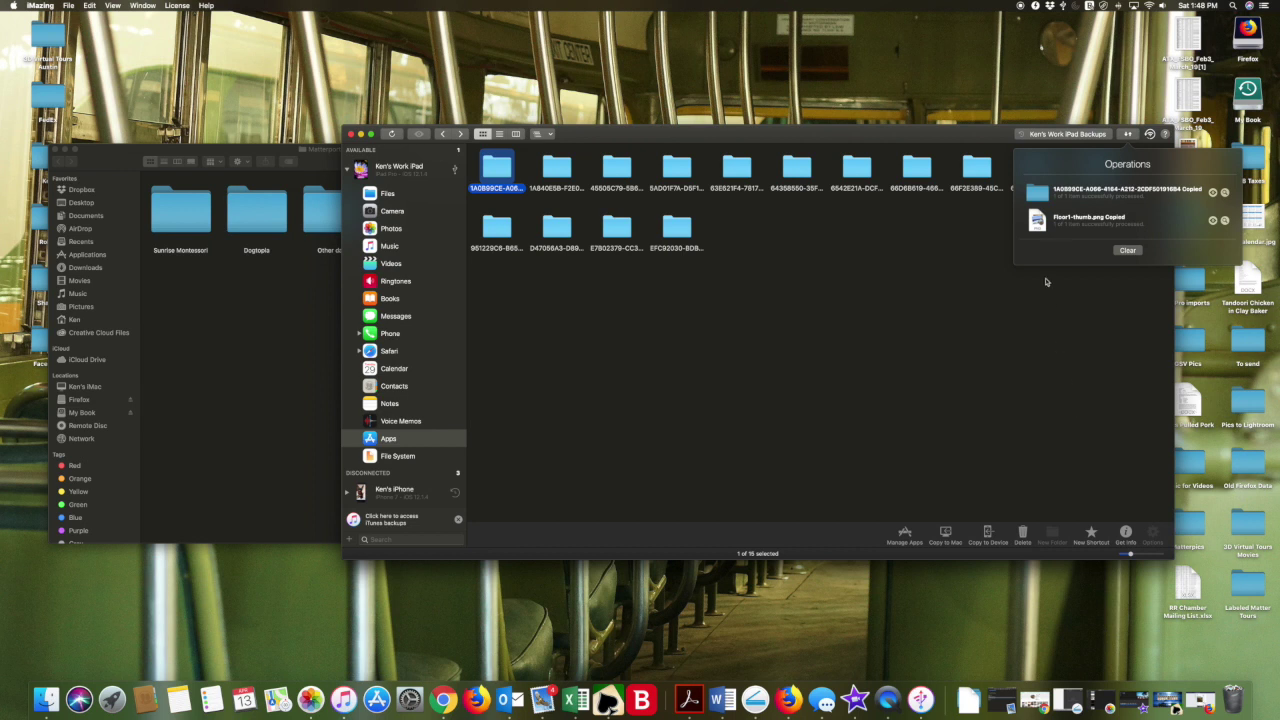
{"action": "left_click", "coordinate": [1124, 250]}
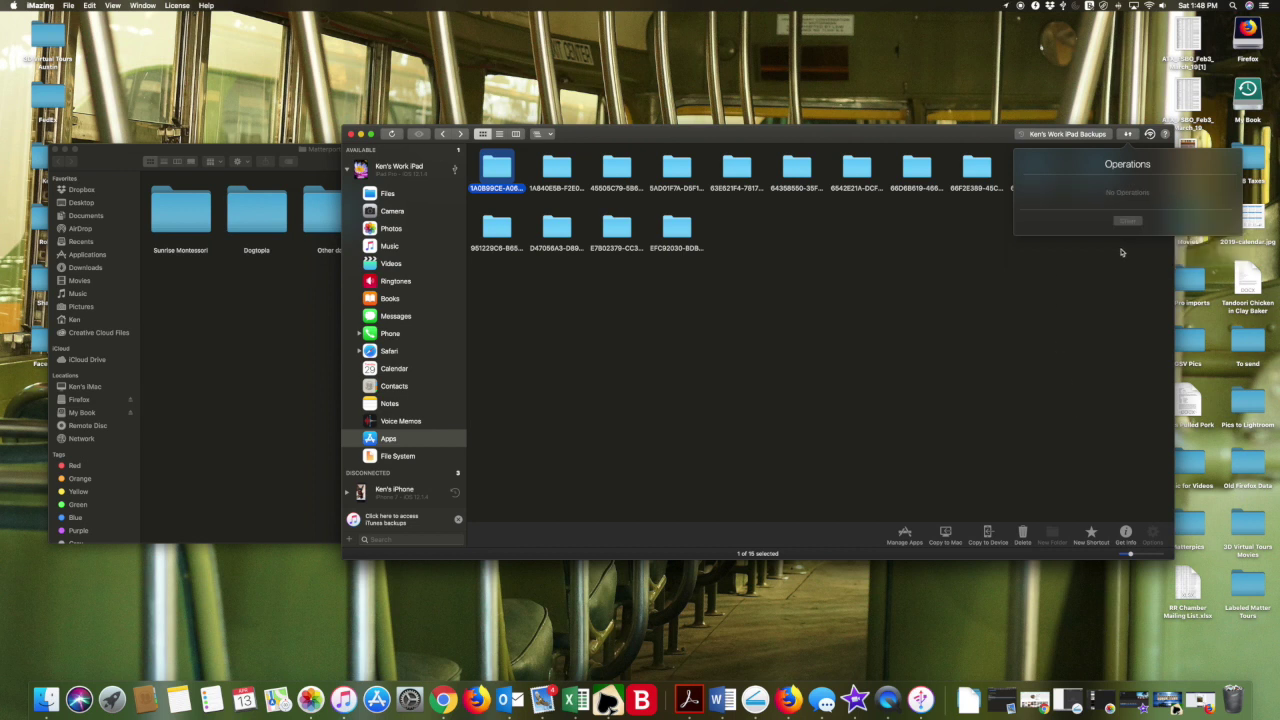
- In Finder, open Dogtopia and the copied 1A6B99CE… folder, scrolling down to Floor1-thumb.png
{"action": "left_click", "coordinate": [322, 170]}
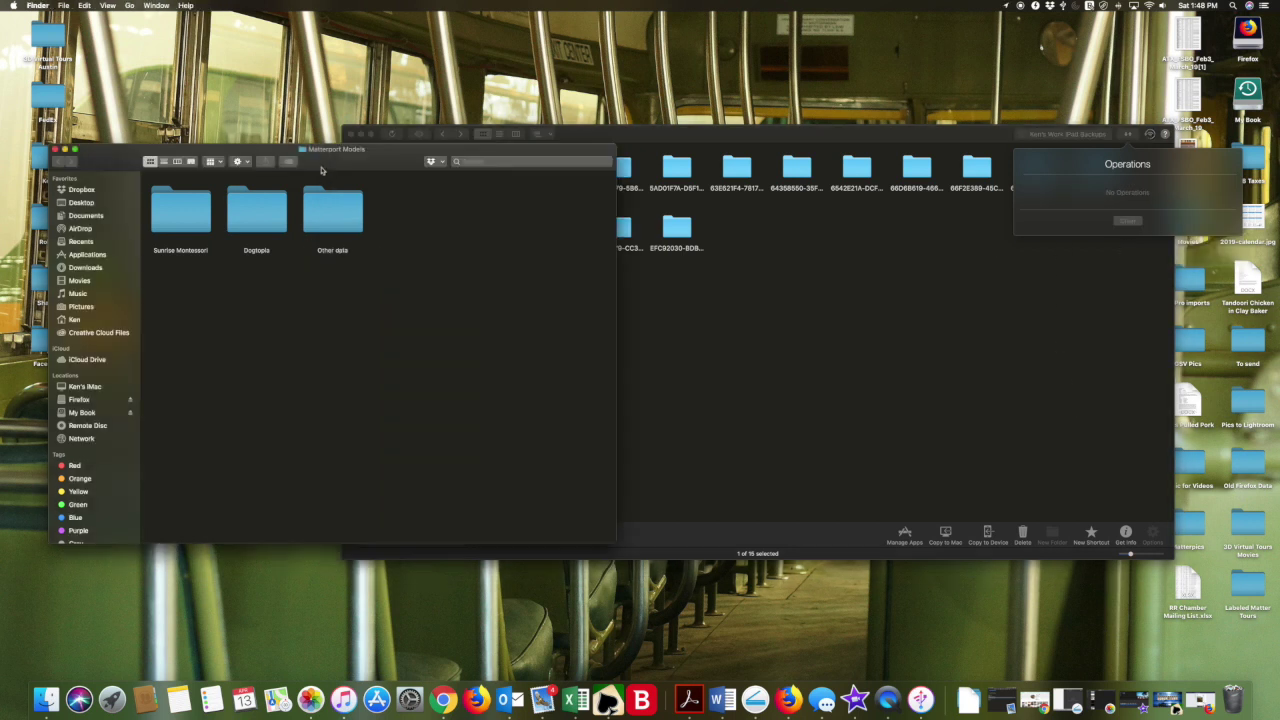
{"action": "double_click", "coordinate": [255, 219]}
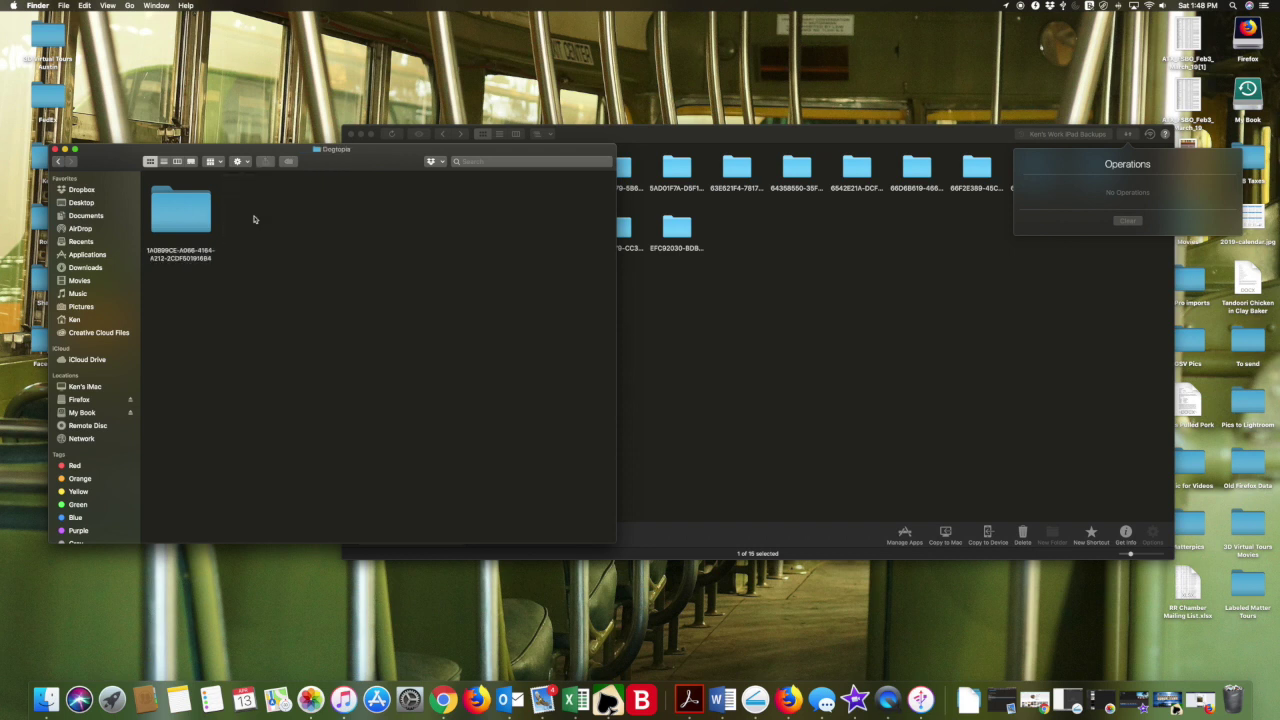
{"action": "double_click", "coordinate": [199, 219]}
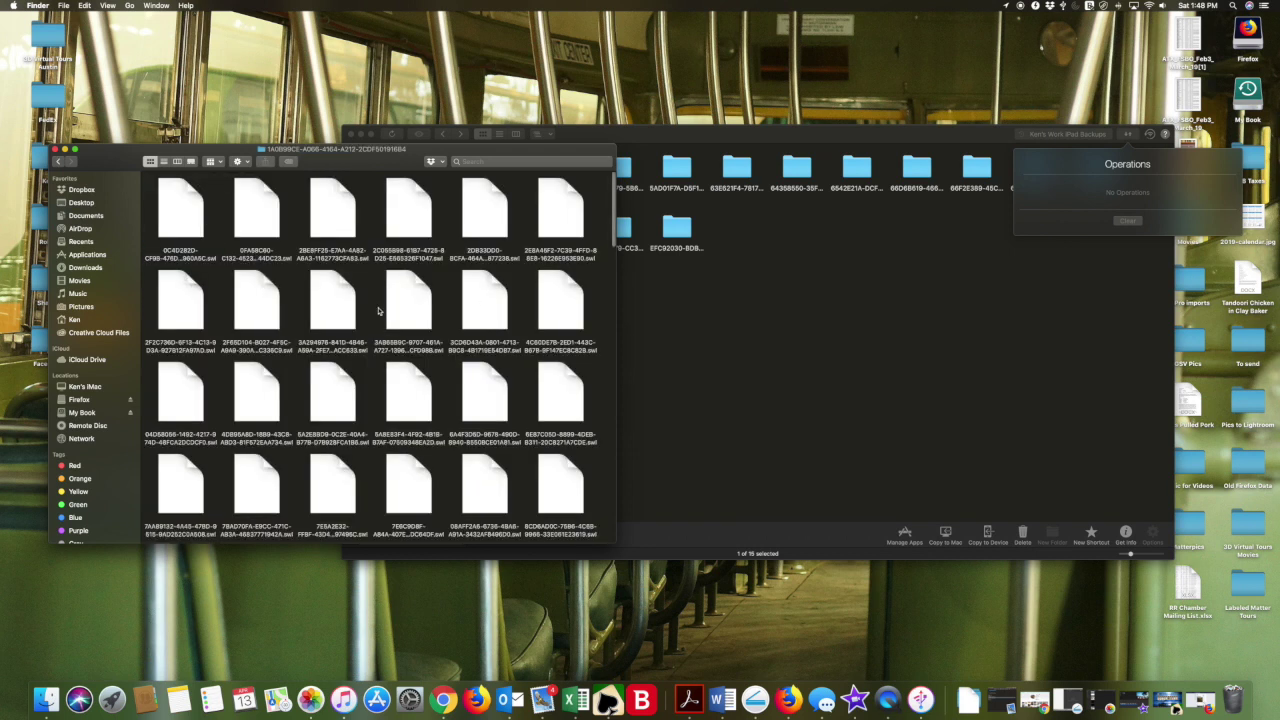
{"action": "scroll", "coordinate": [379, 311], "scroll_direction": "down", "scroll_amount": 5}
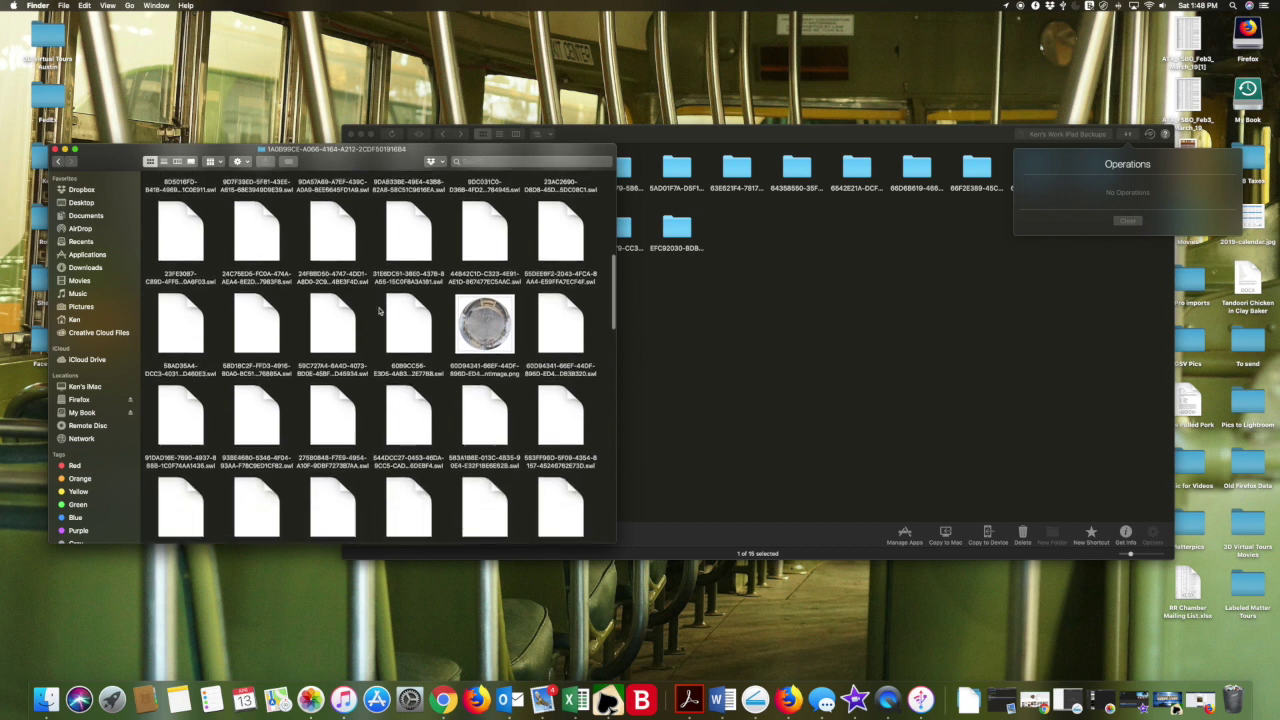
{"action": "scroll", "coordinate": [379, 311], "scroll_direction": "down", "scroll_amount": 10}
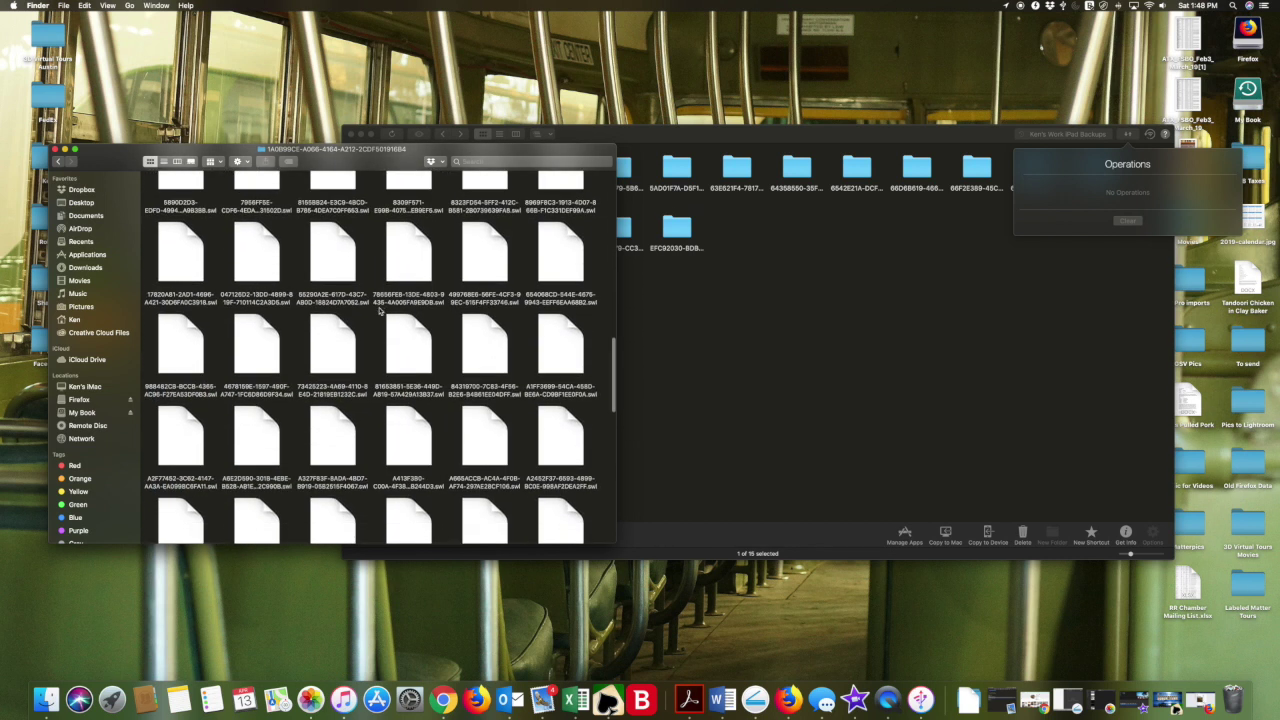
{"action": "scroll", "coordinate": [379, 311], "scroll_direction": "down", "scroll_amount": 10}
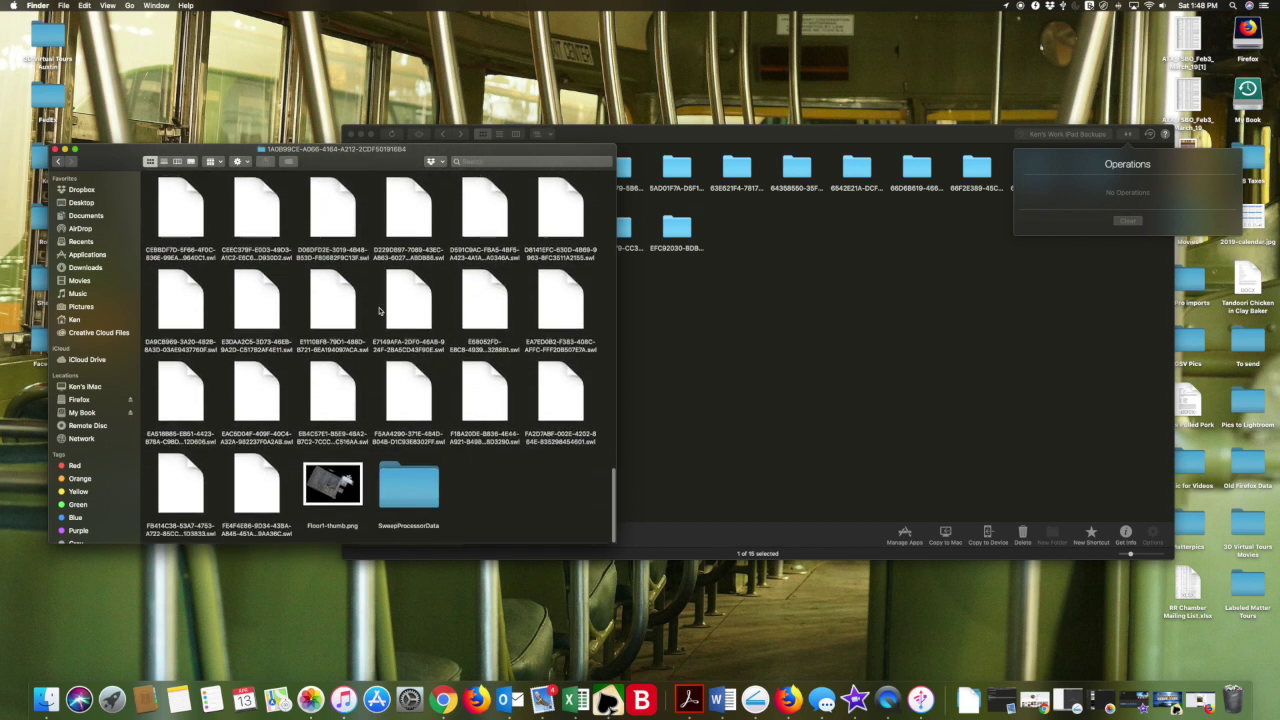
- Check the copied Floor1-thumb.png floor plan in an enlarged, zoomed-in Preview window, then close it
{"action": "double_click", "coordinate": [332, 486]}
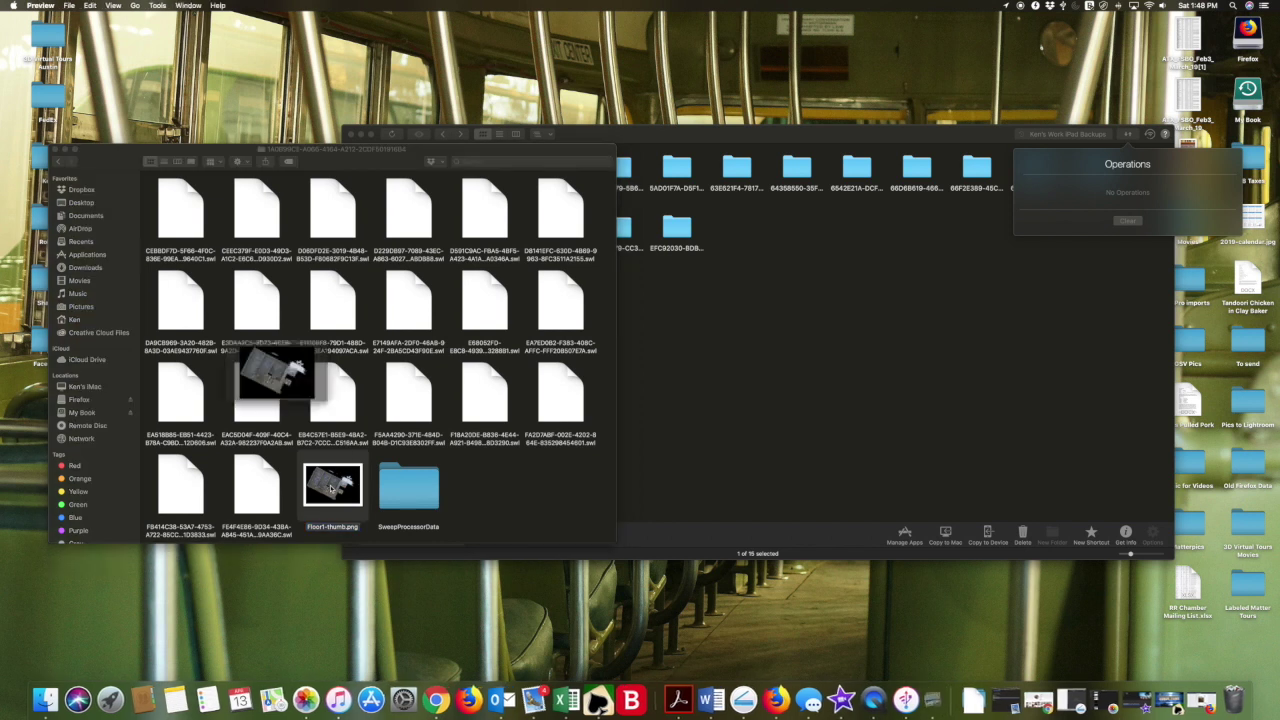
{"action": "left_click_drag", "start_coordinate": [277, 152], "coordinate": [773, 530]}
{"action": "left_click", "coordinate": [56, 31]}
{"action": "left_click", "coordinate": [56, 31]}
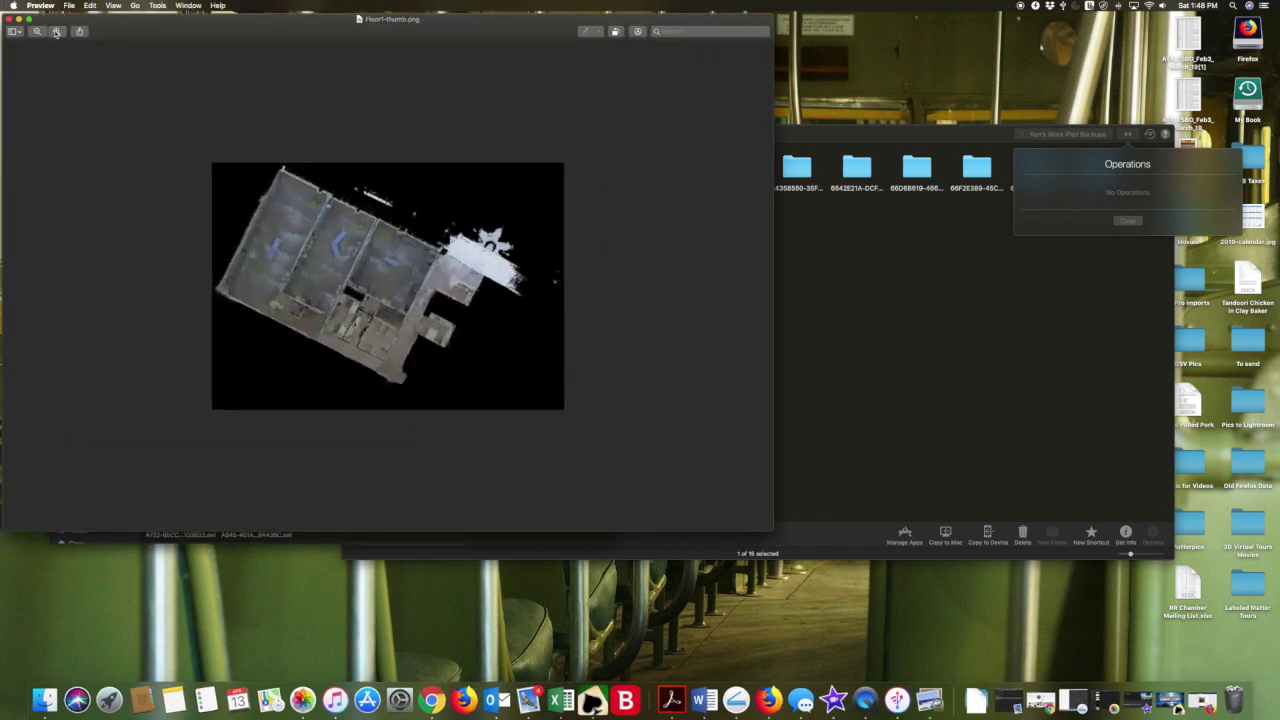
{"action": "left_click", "coordinate": [56, 31]}
{"action": "left_click", "coordinate": [56, 31]}
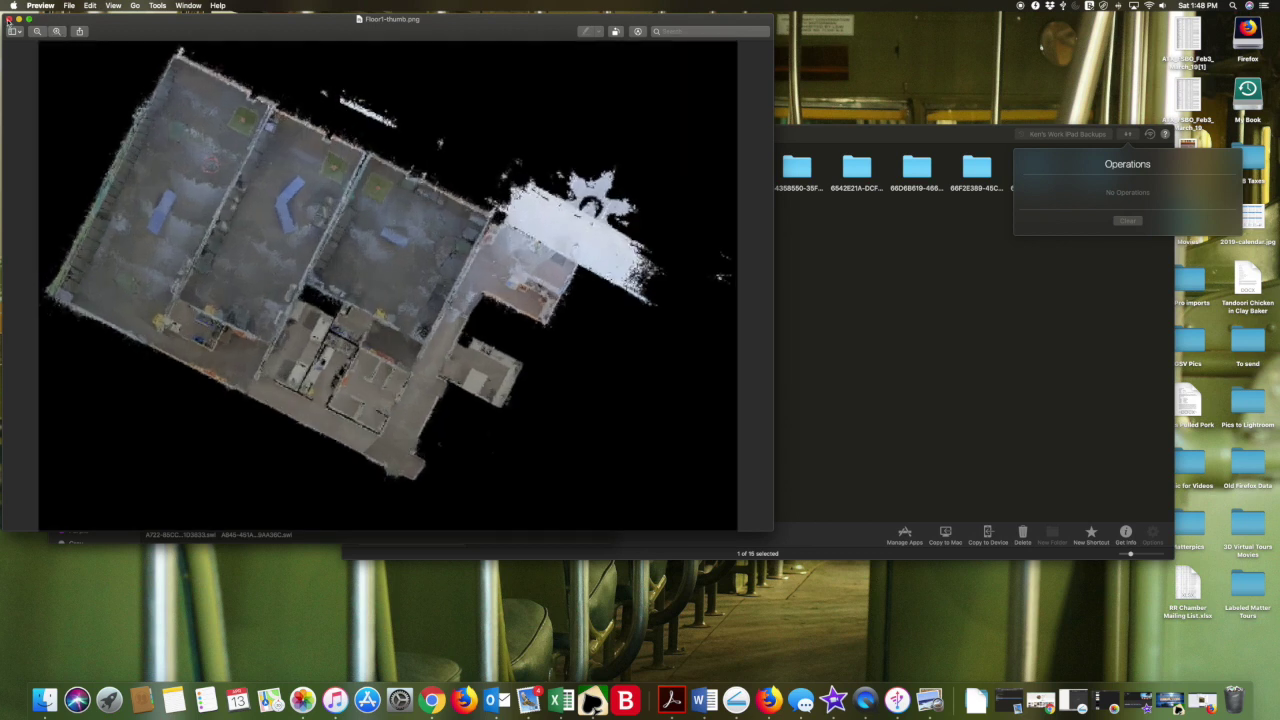
{"action": "left_click", "coordinate": [9, 19]}
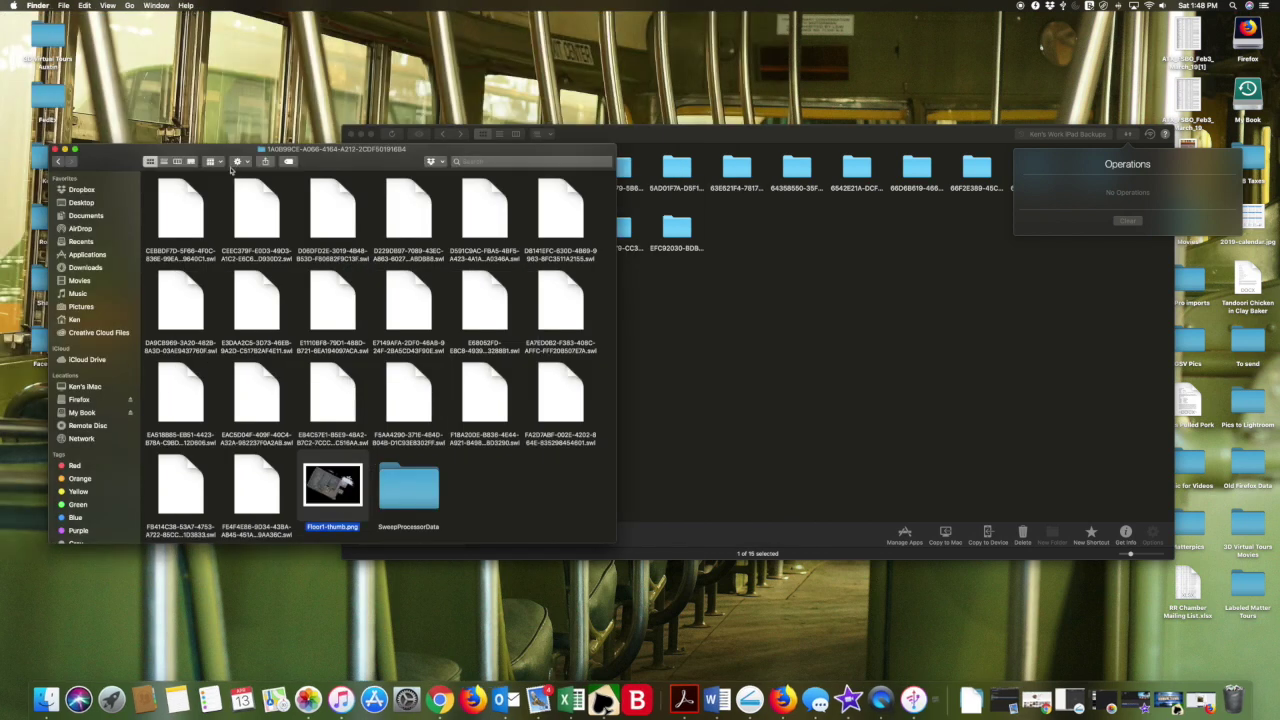
- Return Finder to Matterport Models, then delete job folder 1A6B99CE… from the iPad in iMazing
{"action": "left_click", "coordinate": [58, 162]}
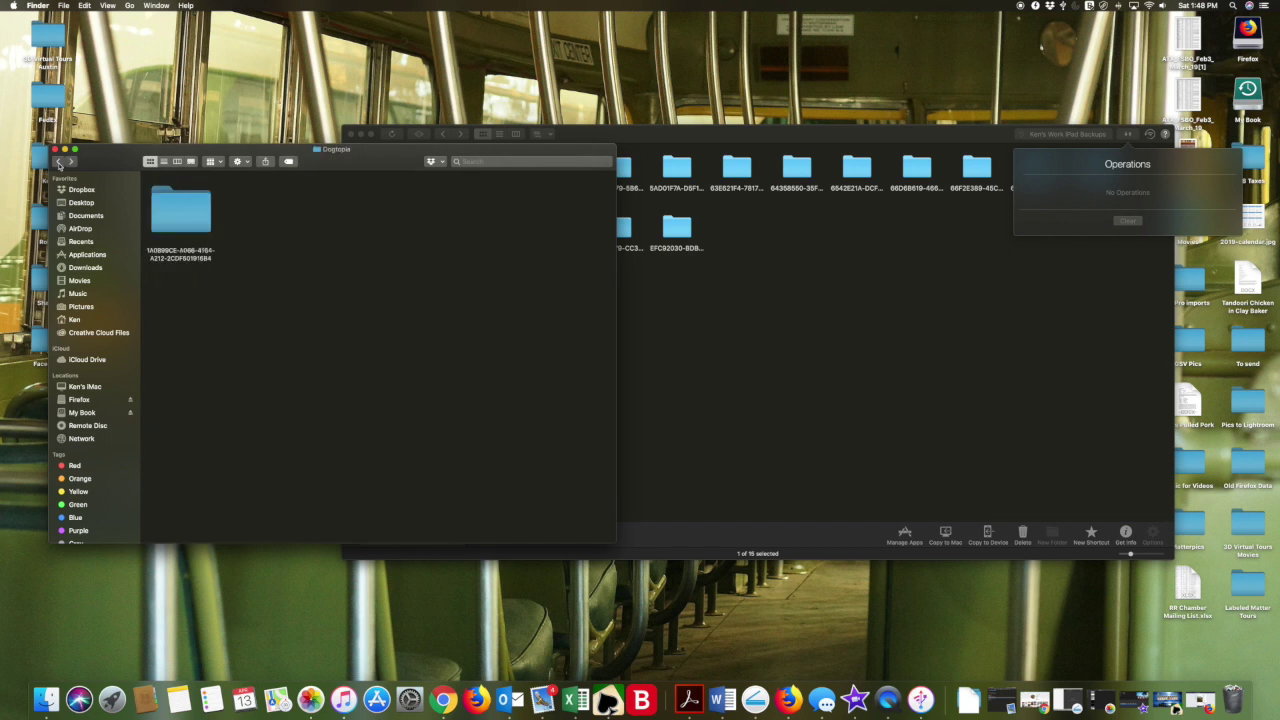
{"action": "left_click", "coordinate": [58, 162]}
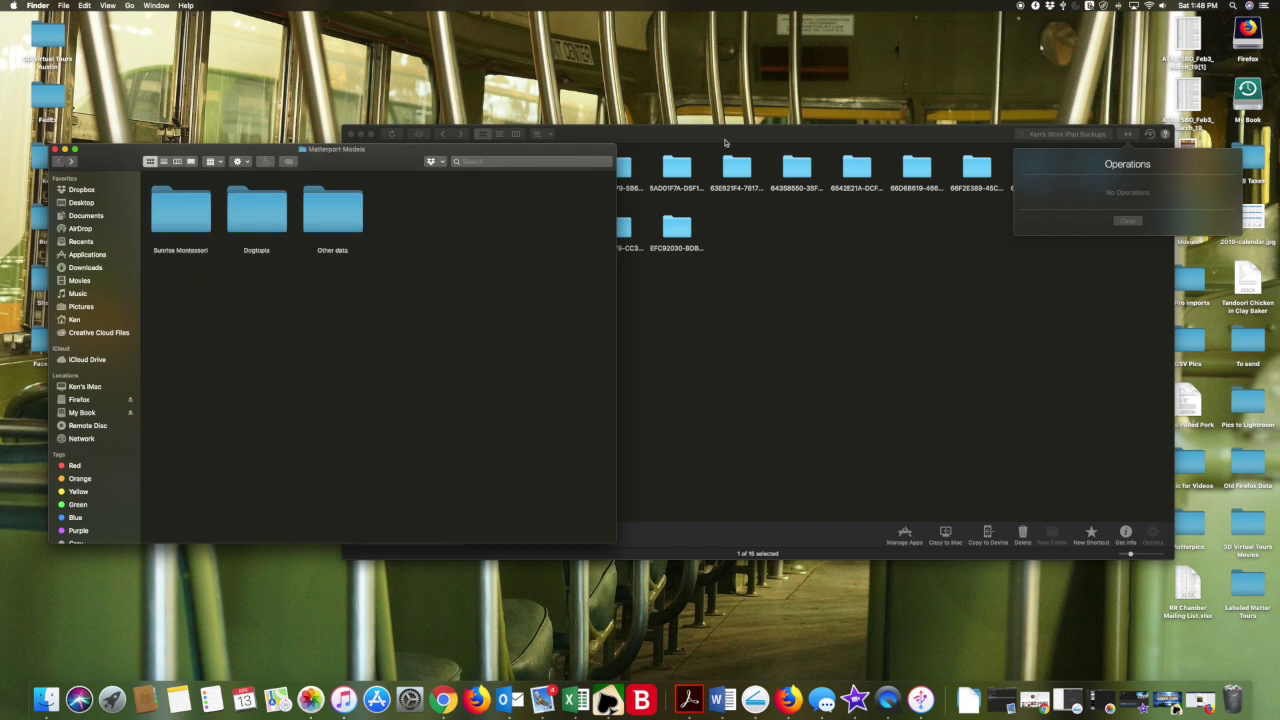
{"action": "left_click", "coordinate": [726, 140]}
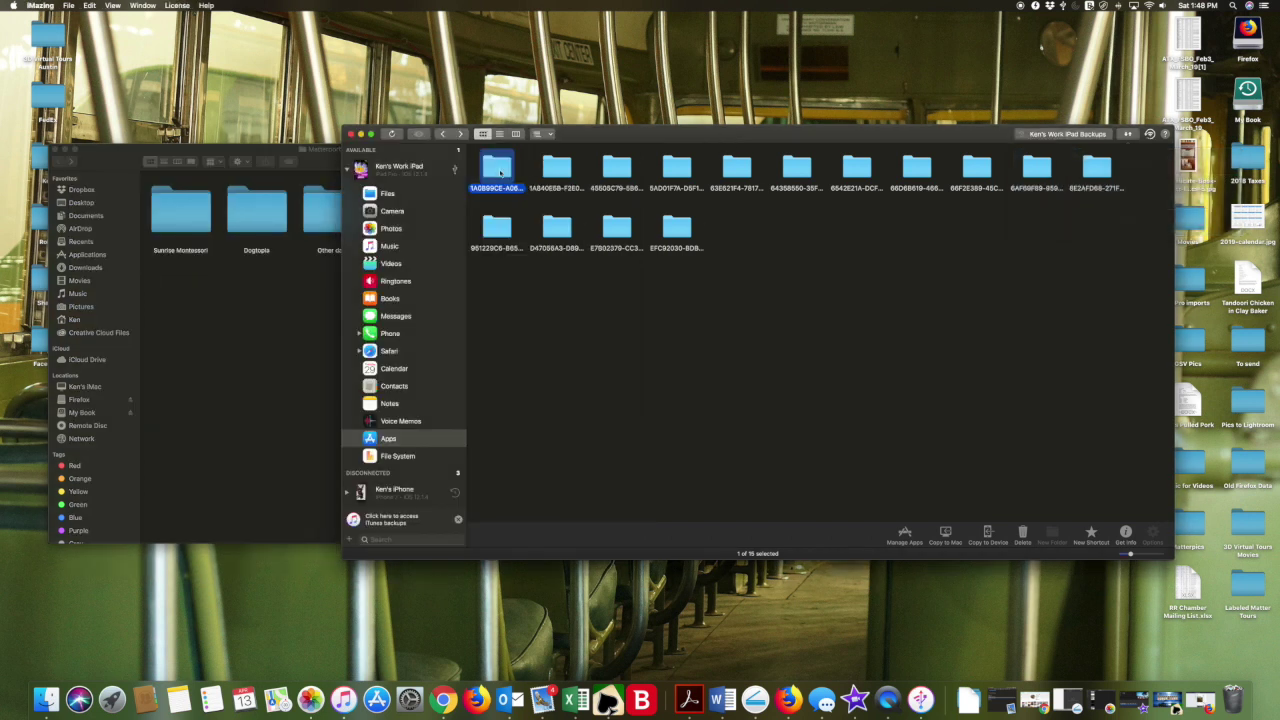
{"action": "right_click", "coordinate": [500, 172]}
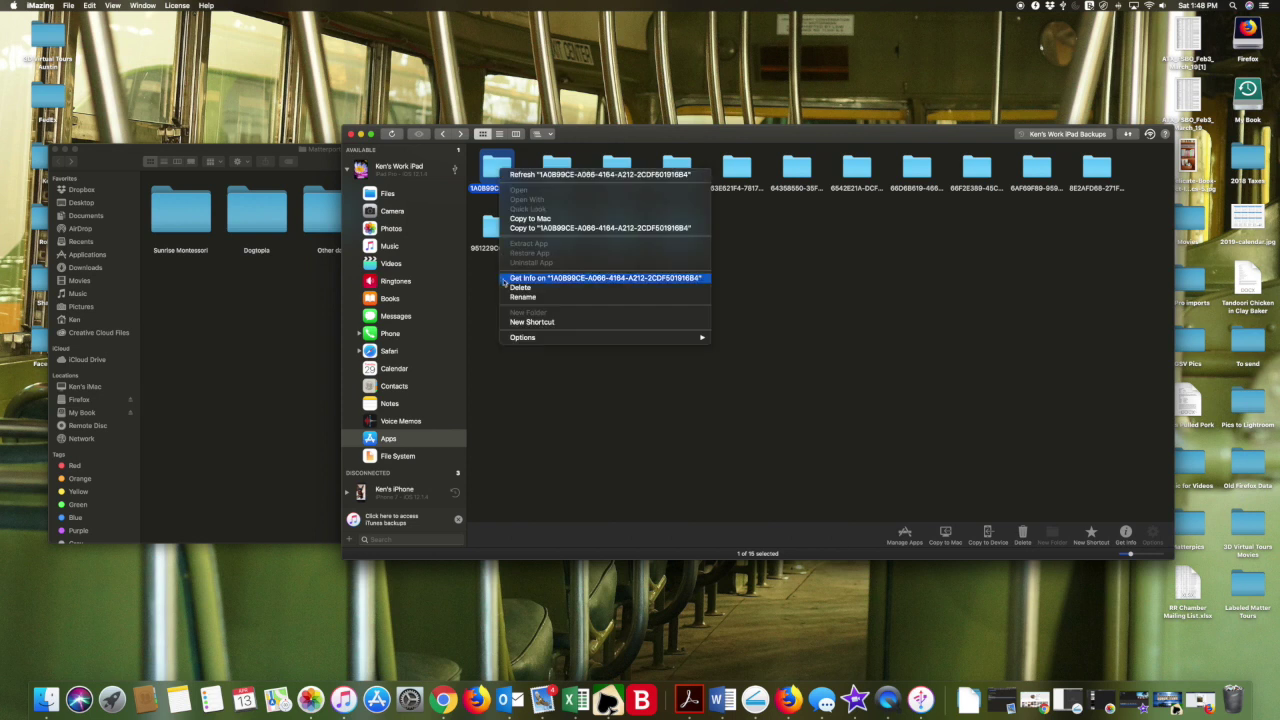
{"action": "left_click", "coordinate": [508, 287]}
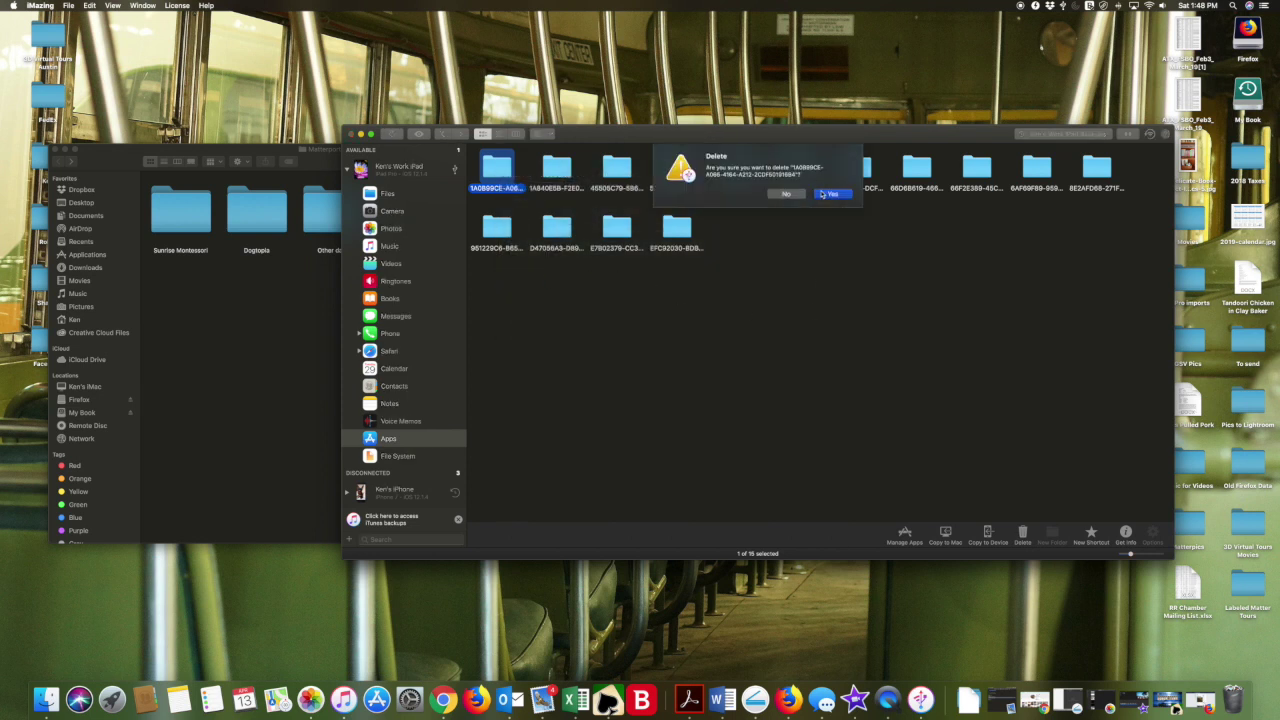
{"action": "left_click", "coordinate": [822, 194]}
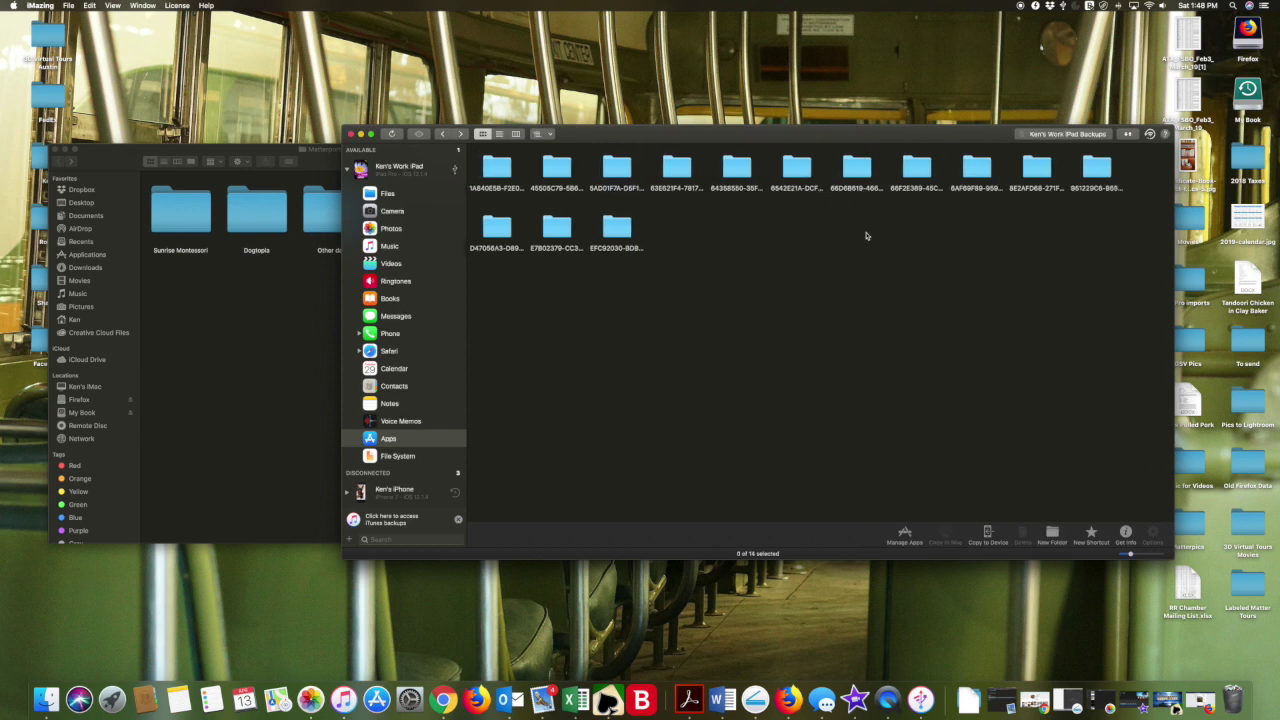
{"action": "double_click", "coordinate": [504, 178]}
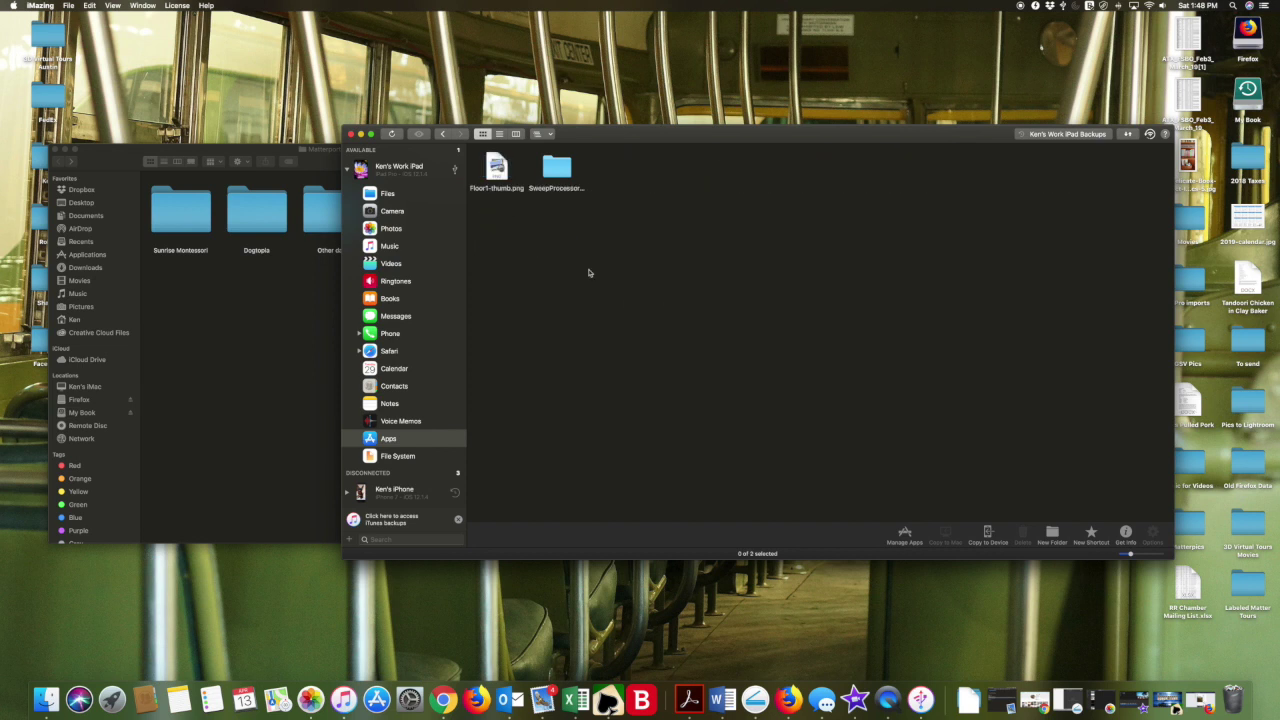
{"action": "left_click", "coordinate": [504, 177]}
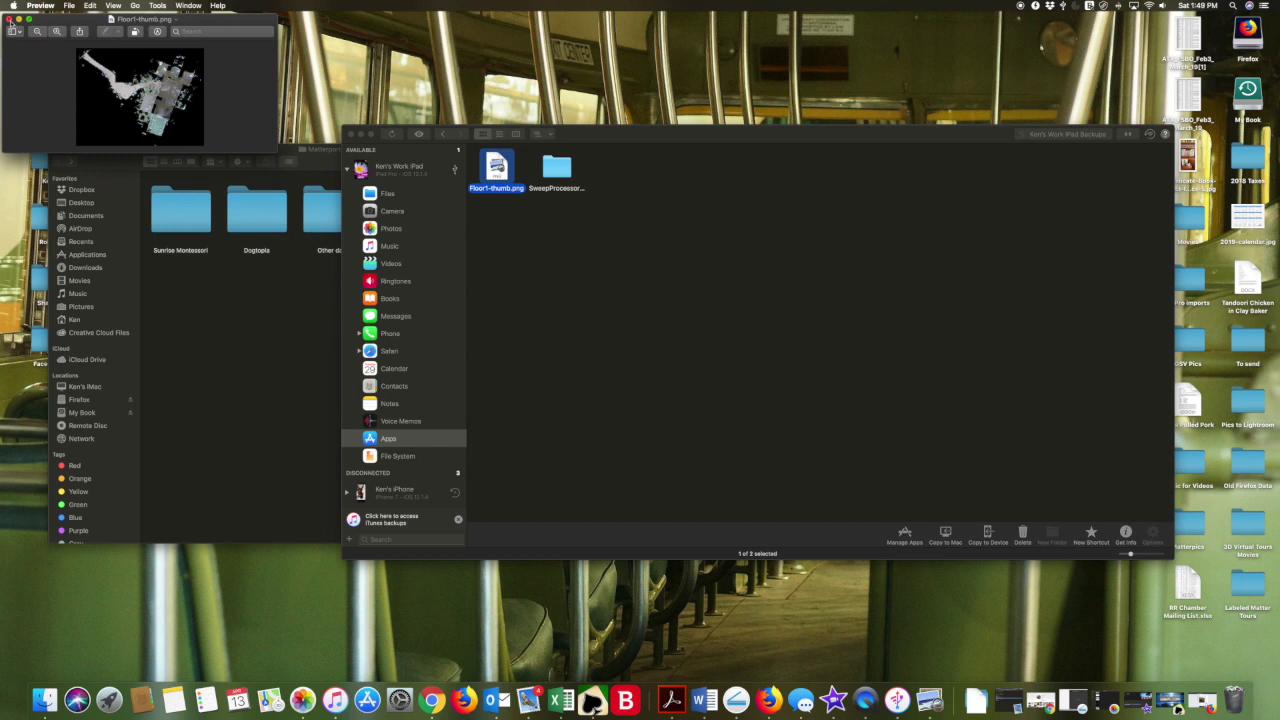
{"action": "left_click", "coordinate": [9, 19]}
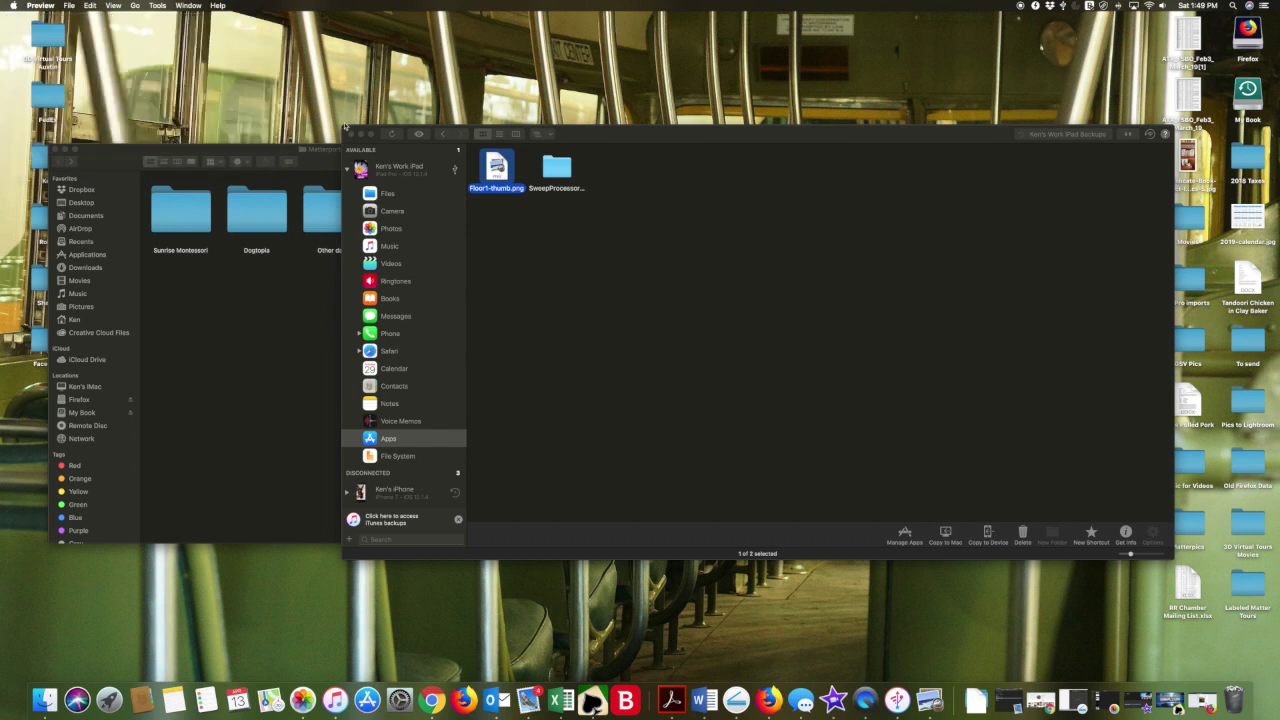
{"action": "left_click", "coordinate": [444, 137]}
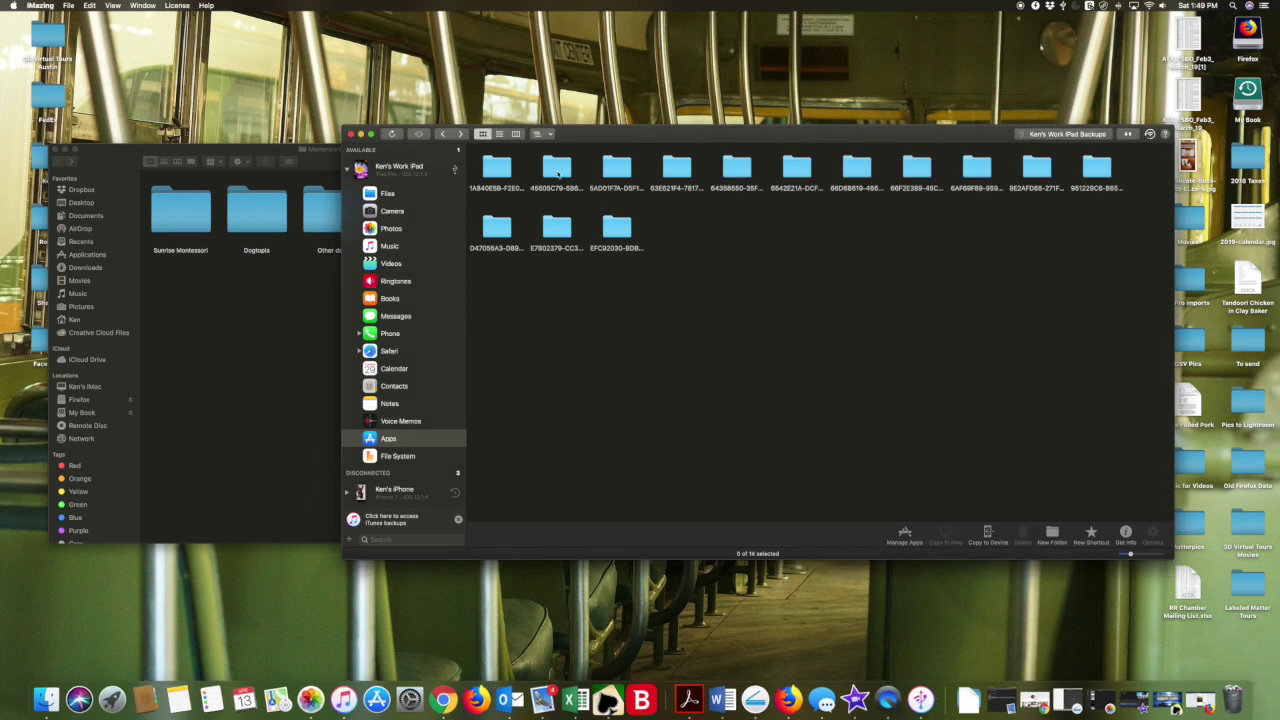
{"action": "double_click", "coordinate": [558, 174]}
- Try opening the folder's single file, dismiss Photos' cannot-import message, and close Photos
{"action": "left_click", "coordinate": [496, 178]}
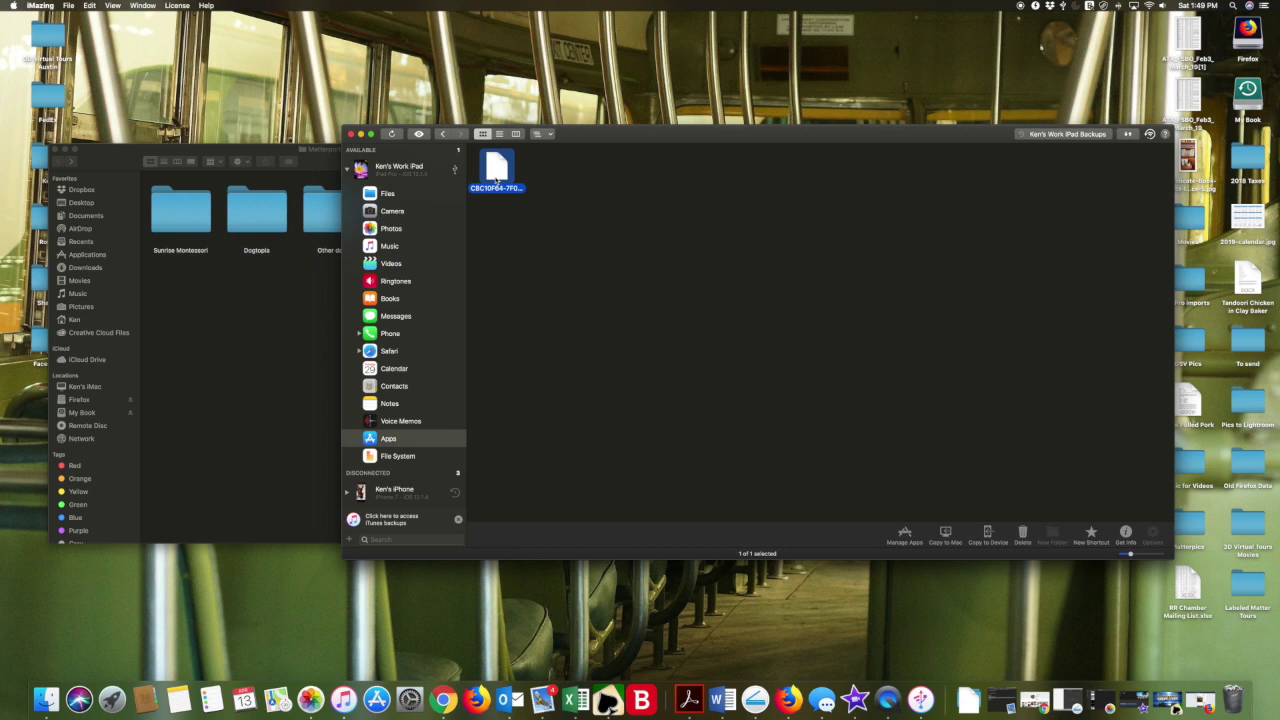
{"action": "double_click", "coordinate": [500, 175]}
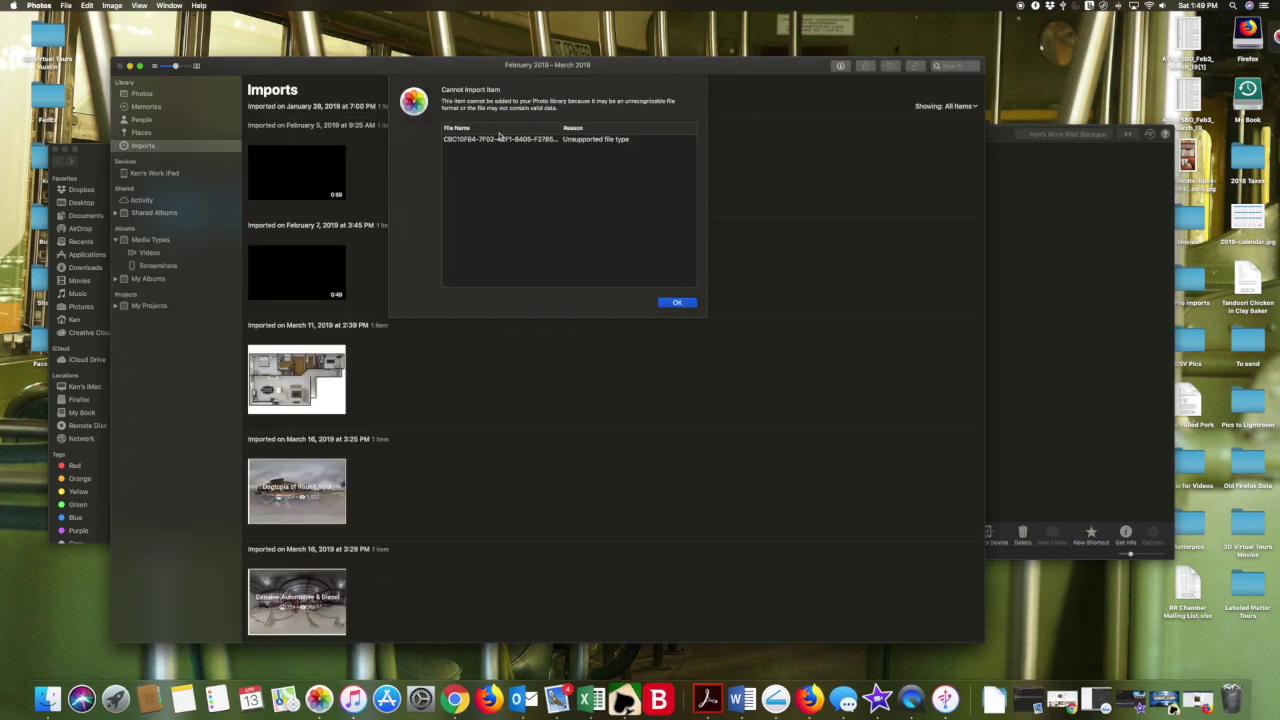
{"action": "left_click", "coordinate": [670, 303]}
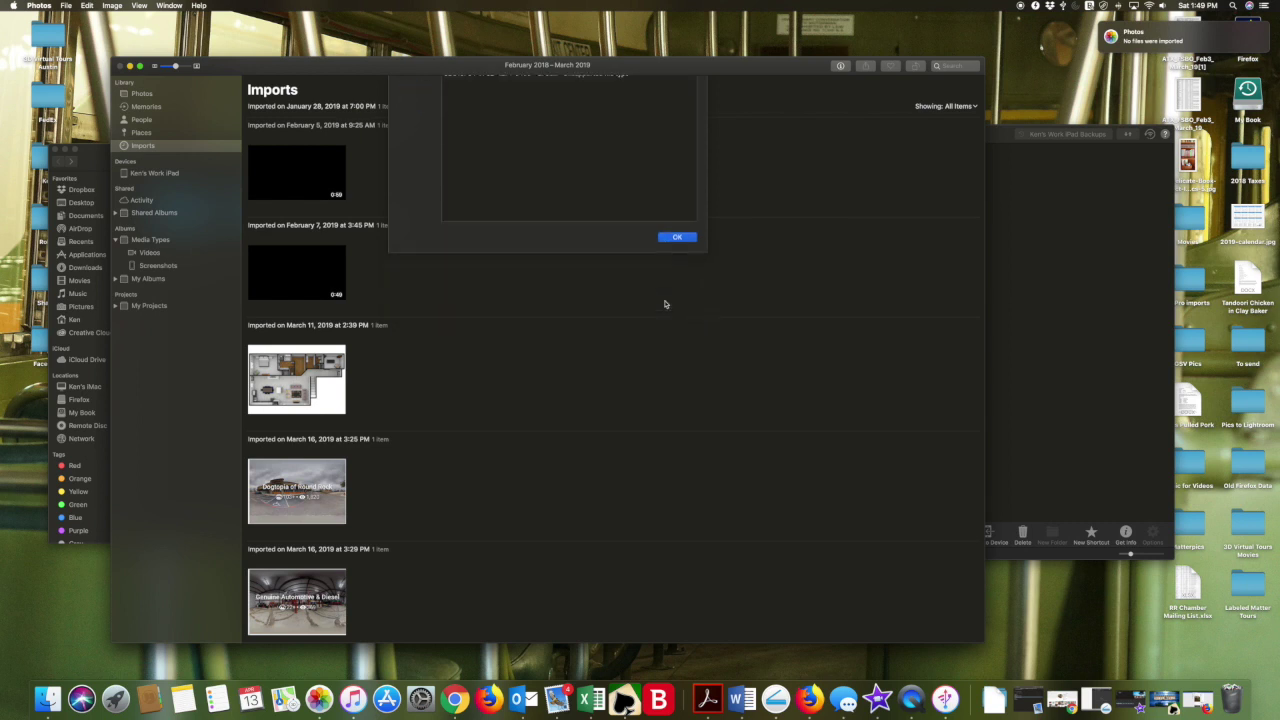
{"action": "left_click", "coordinate": [120, 66]}
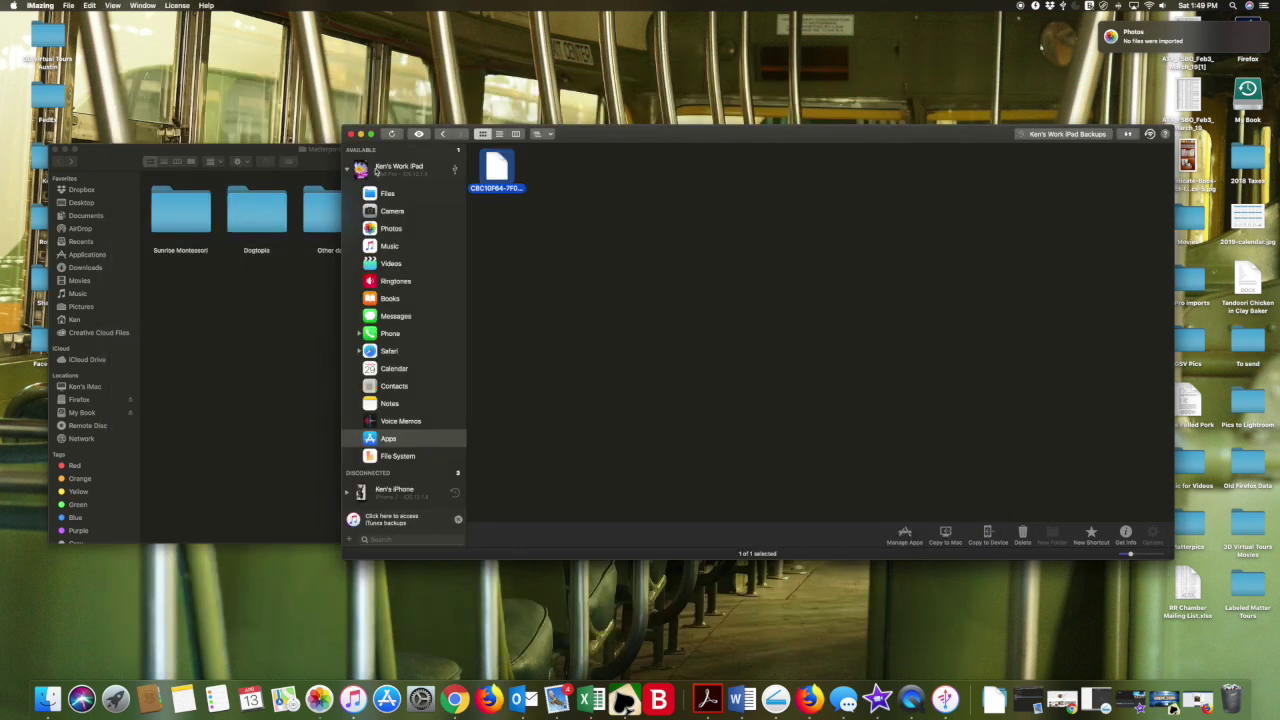
- Delete the already-copied 45505C79… job folder from the iPad, then open the next job folder
{"action": "left_click", "coordinate": [442, 134]}
{"action": "left_click", "coordinate": [575, 178]}
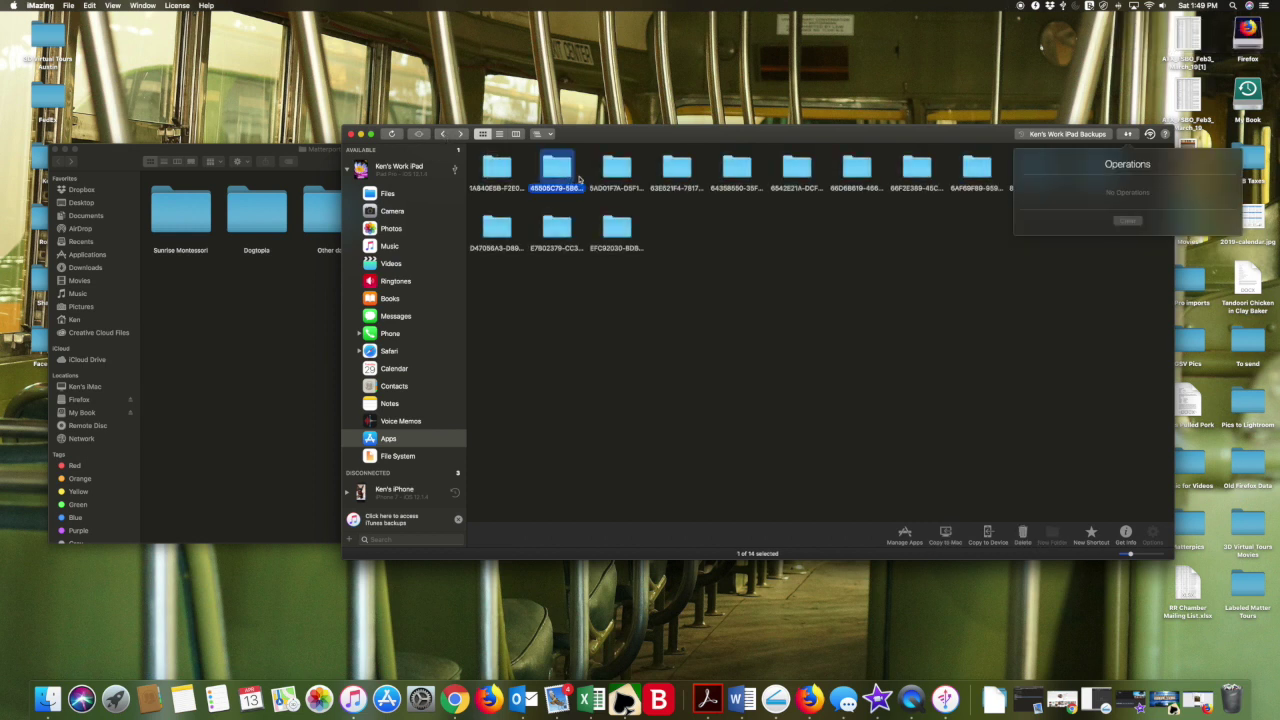
{"action": "right_click", "coordinate": [566, 177]}
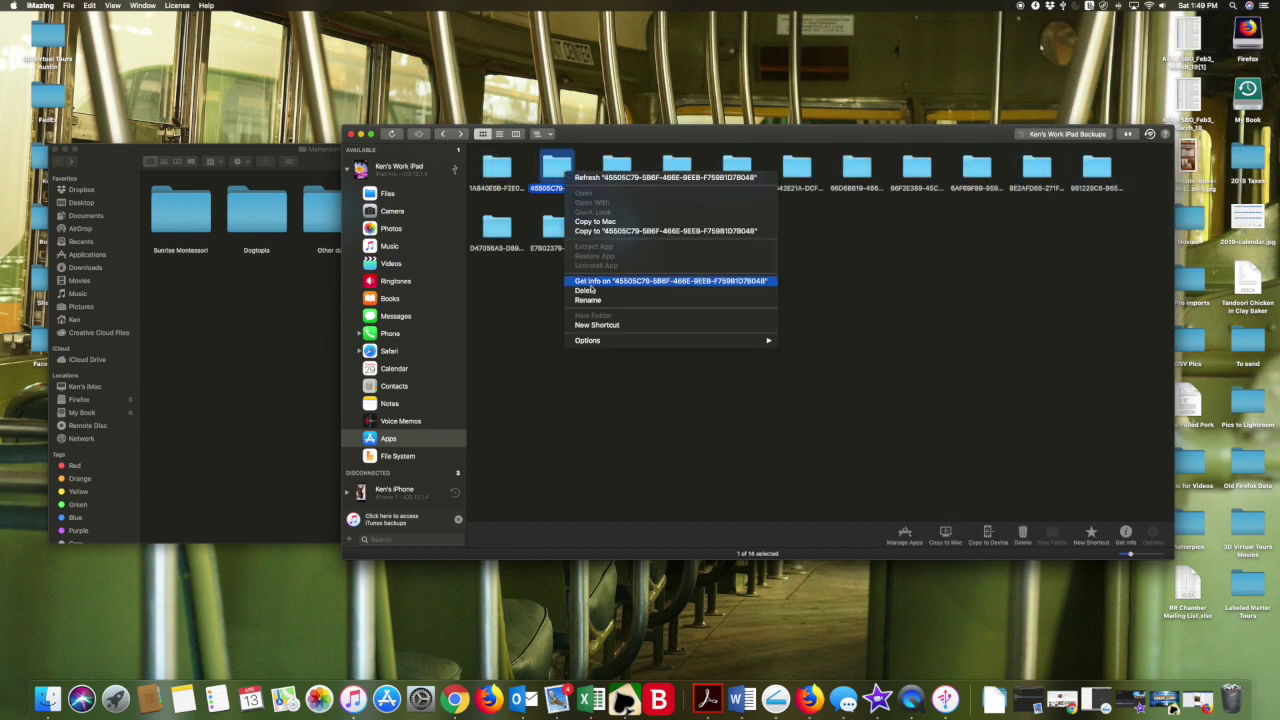
{"action": "key", "text": "Escape"}
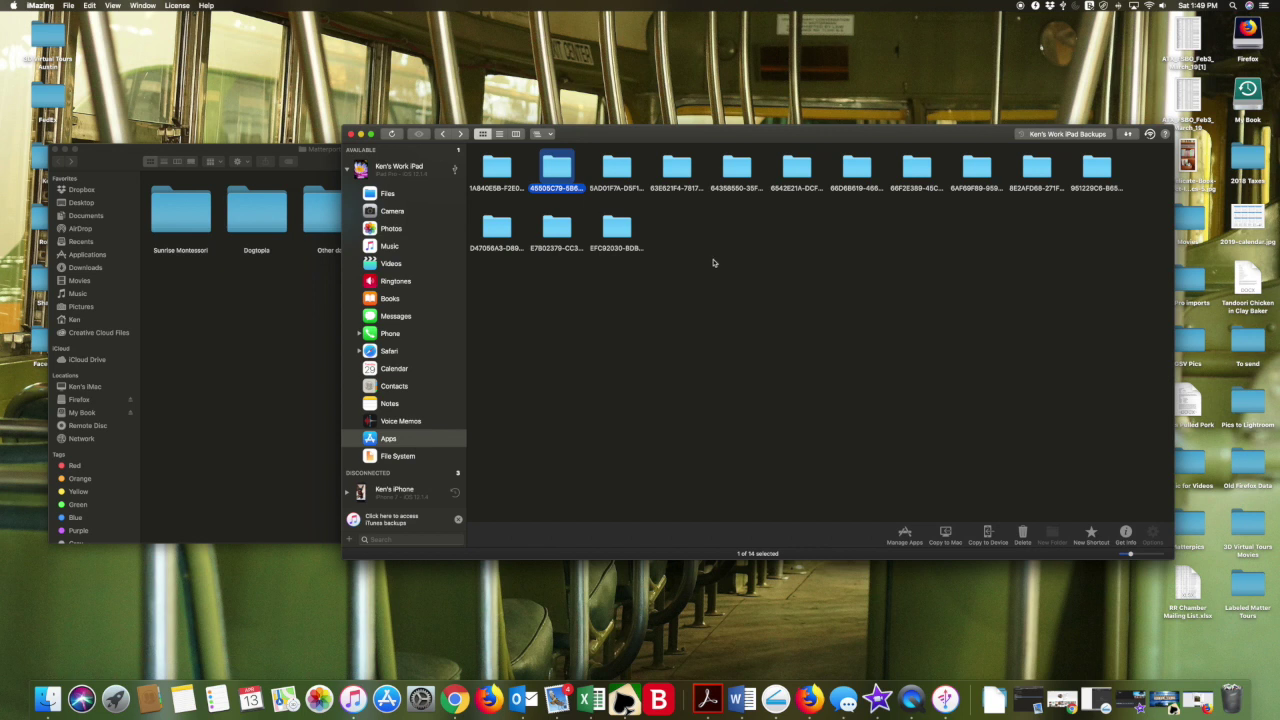
{"action": "left_click", "coordinate": [829, 194]}
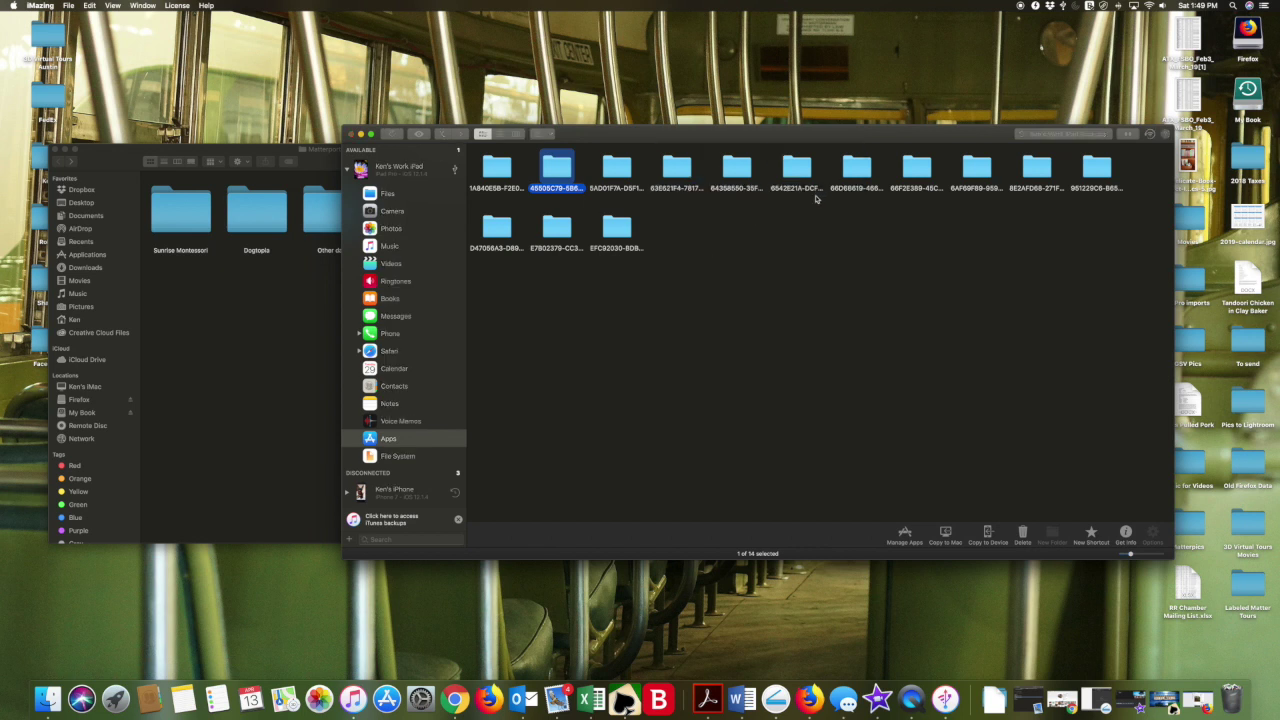
{"action": "double_click", "coordinate": [557, 176]}
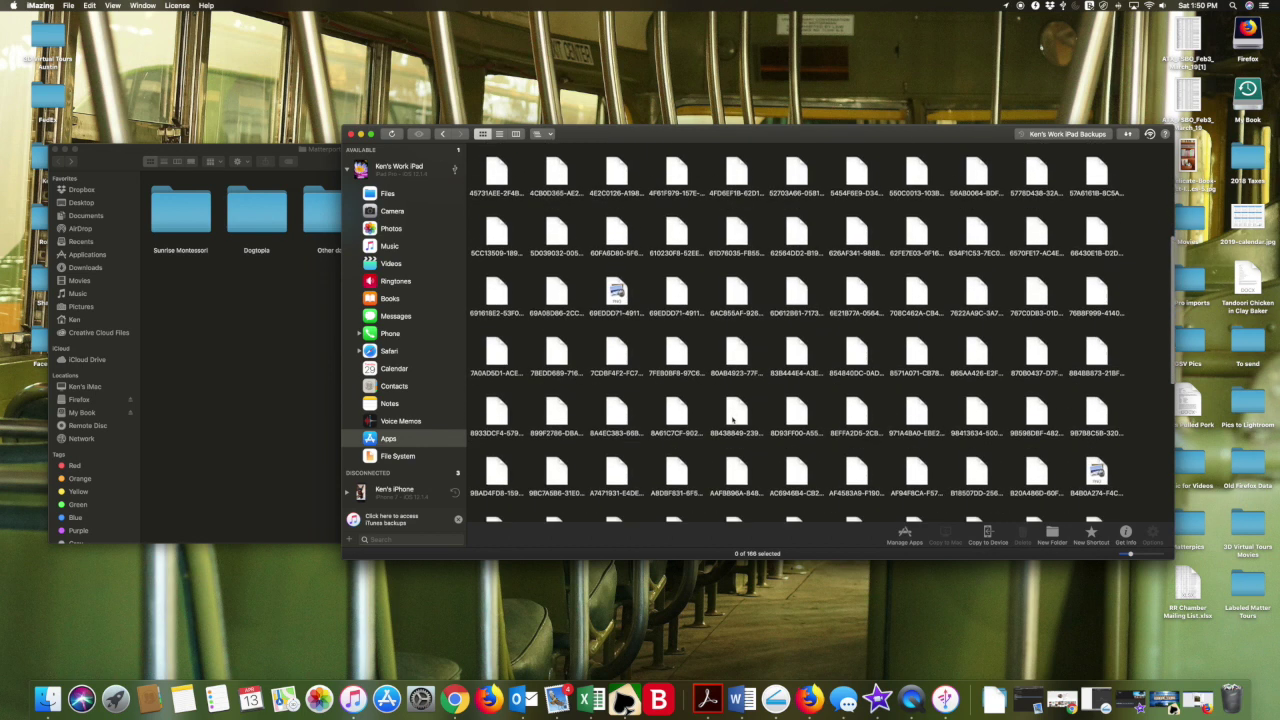
{"action": "scroll", "coordinate": [733, 420], "scroll_direction": "down", "scroll_amount": 5}
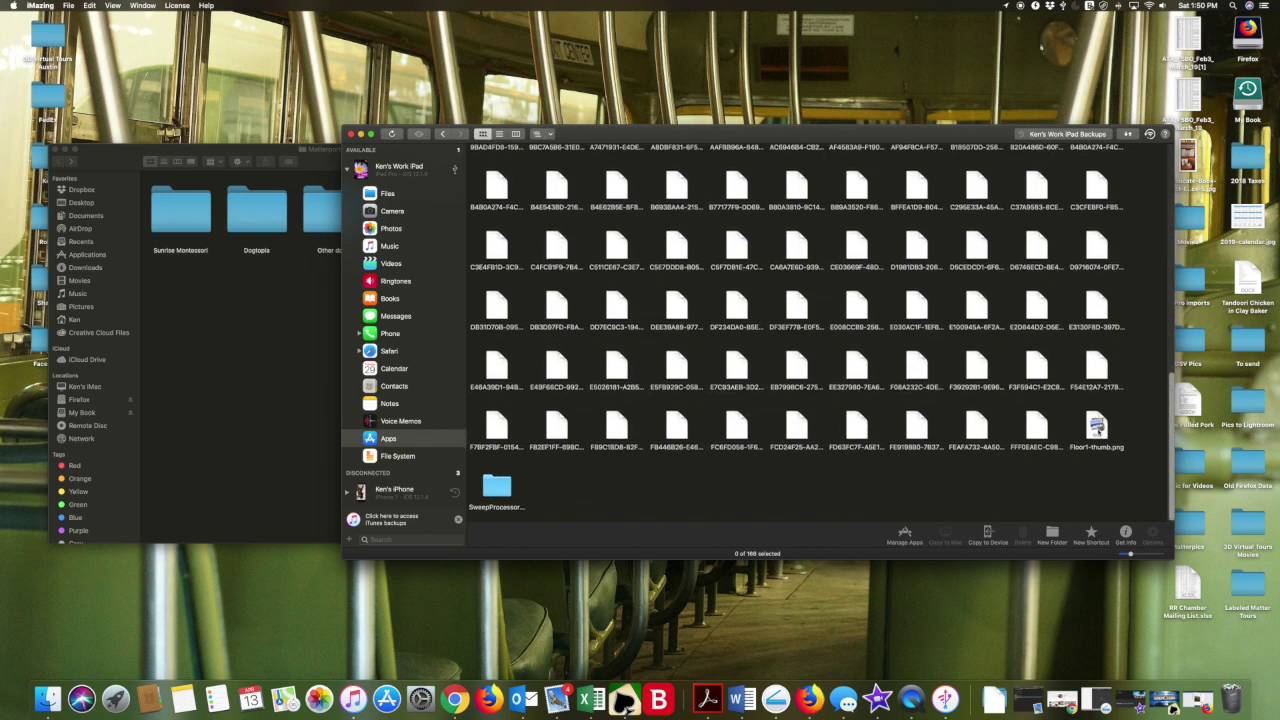
{"action": "left_click", "coordinate": [1097, 428]}
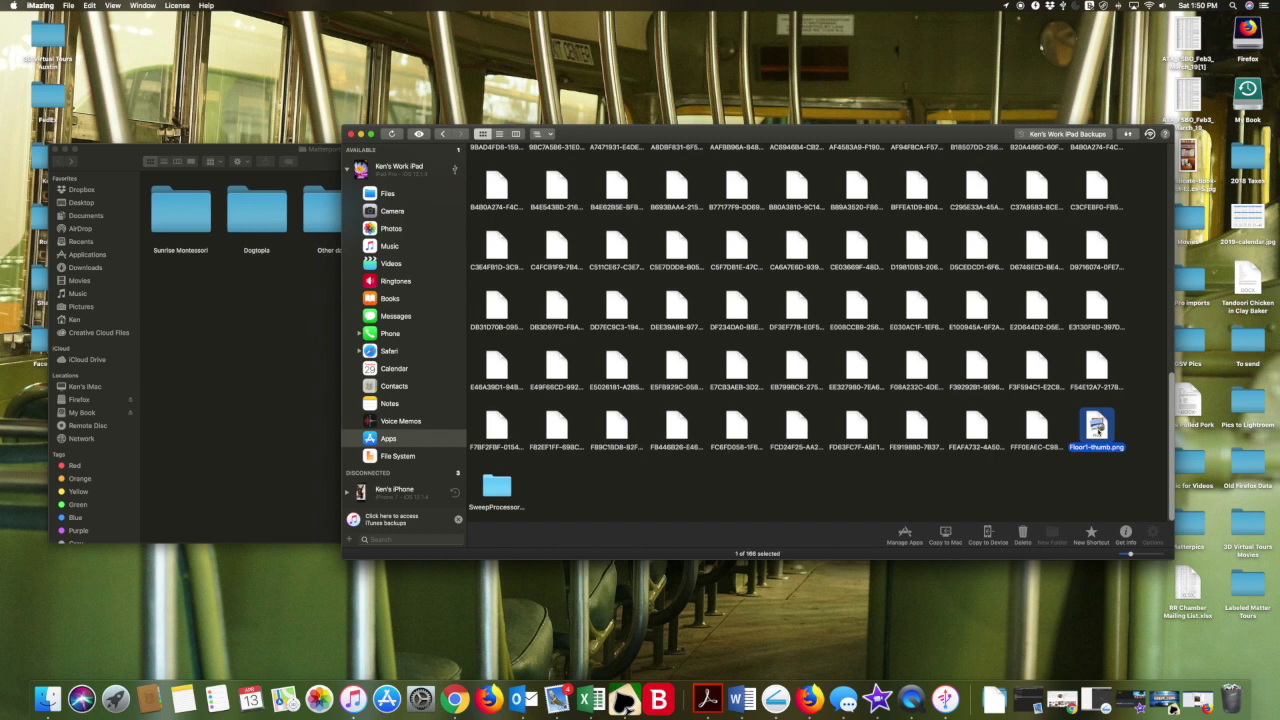
{"action": "double_click", "coordinate": [1097, 440]}
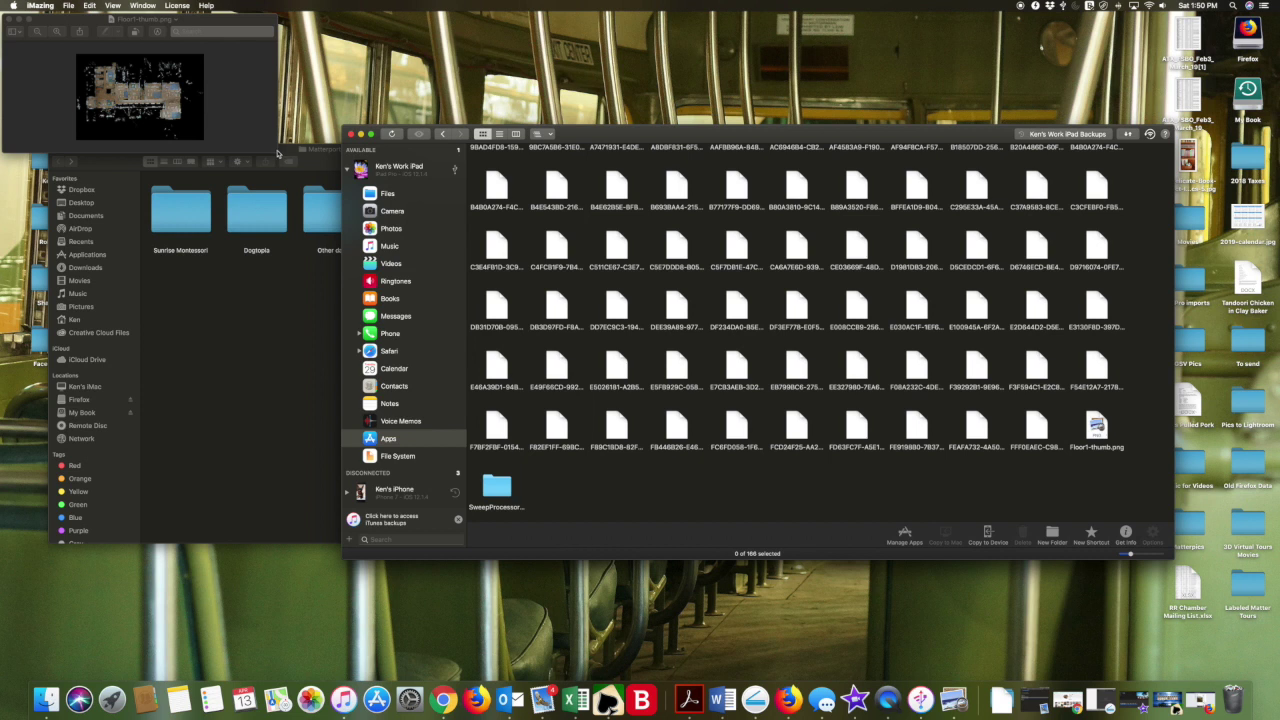
{"action": "left_click_drag", "start_coordinate": [278, 153], "coordinate": [668, 493]}
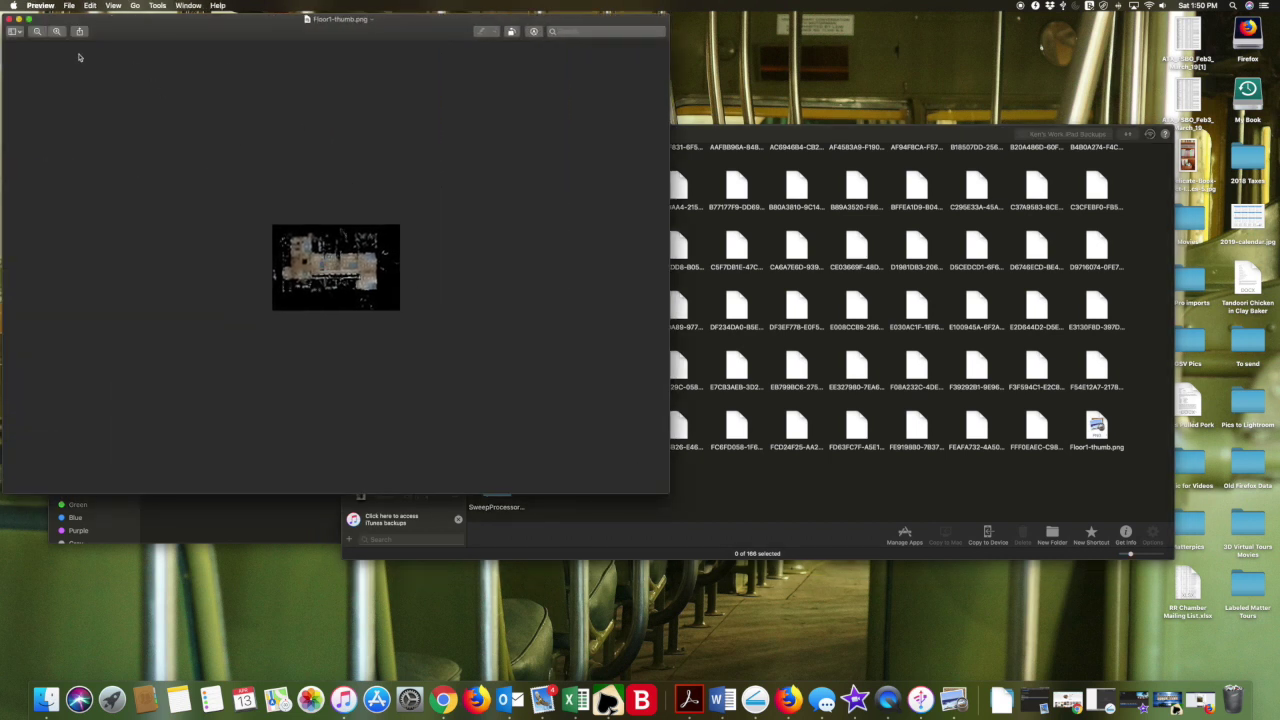
{"action": "left_click", "coordinate": [57, 32]}
{"action": "left_click", "coordinate": [57, 32]}
{"action": "left_click", "coordinate": [57, 32]}
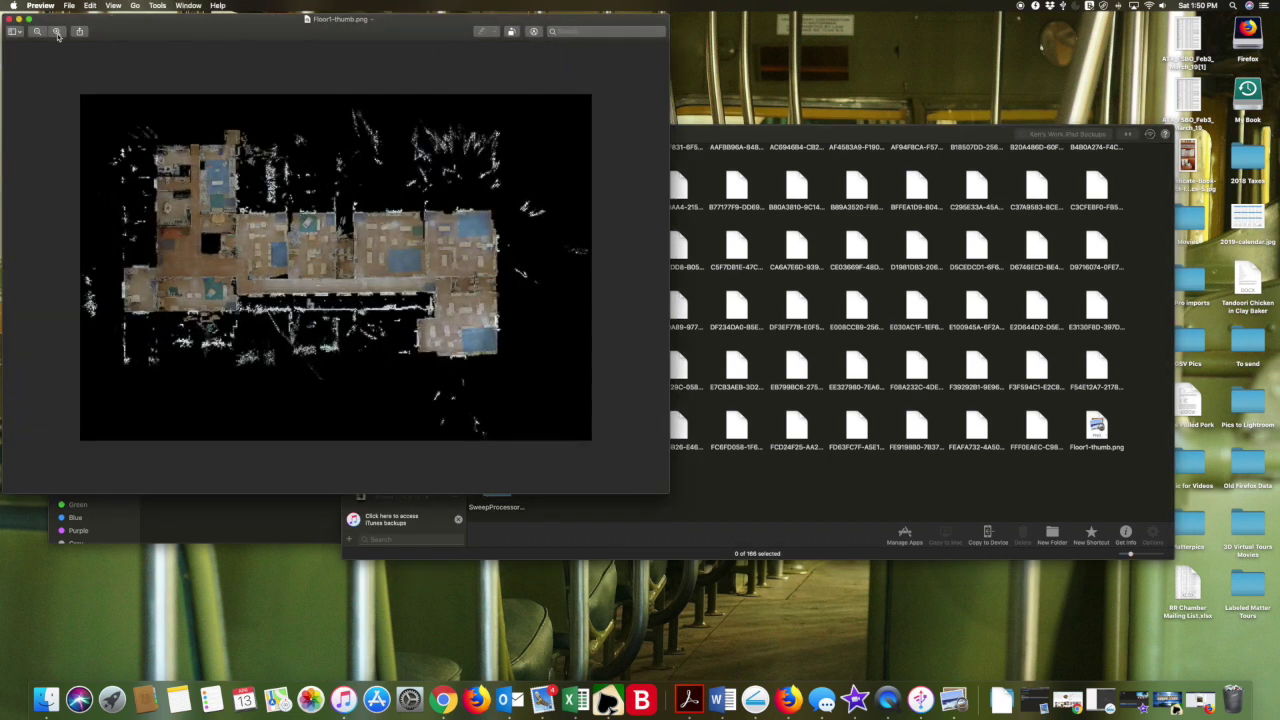
{"action": "left_click", "coordinate": [10, 19]}
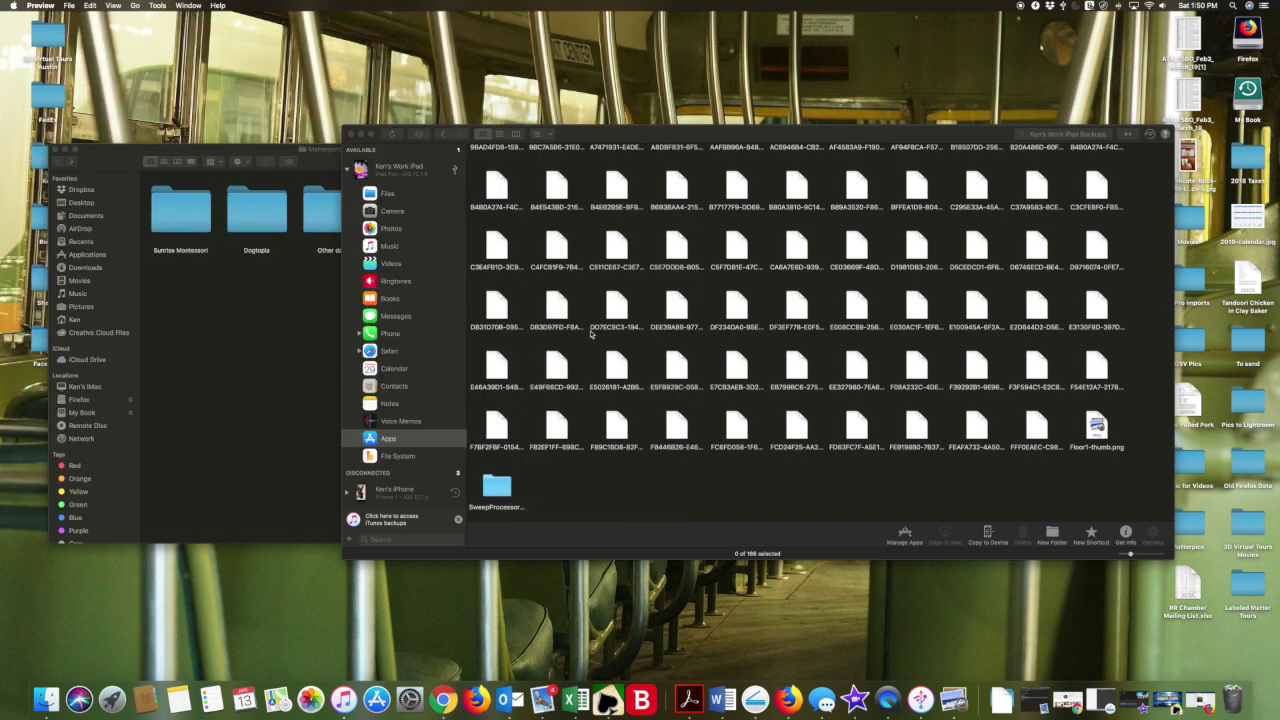
{"action": "left_click", "coordinate": [444, 136]}
- Reopen the second job folder and check its Floor1-thumb.png floor plan in Preview, then close it
{"action": "left_click", "coordinate": [444, 135]}
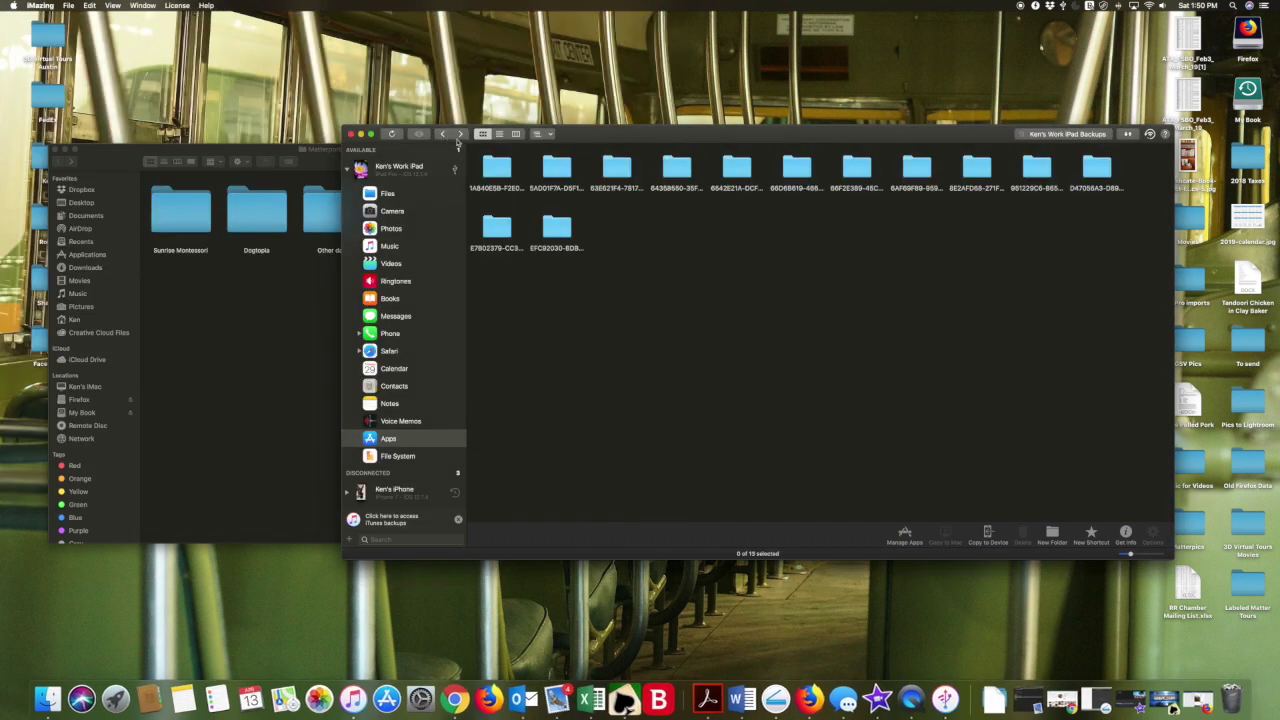
{"action": "left_click", "coordinate": [557, 170]}
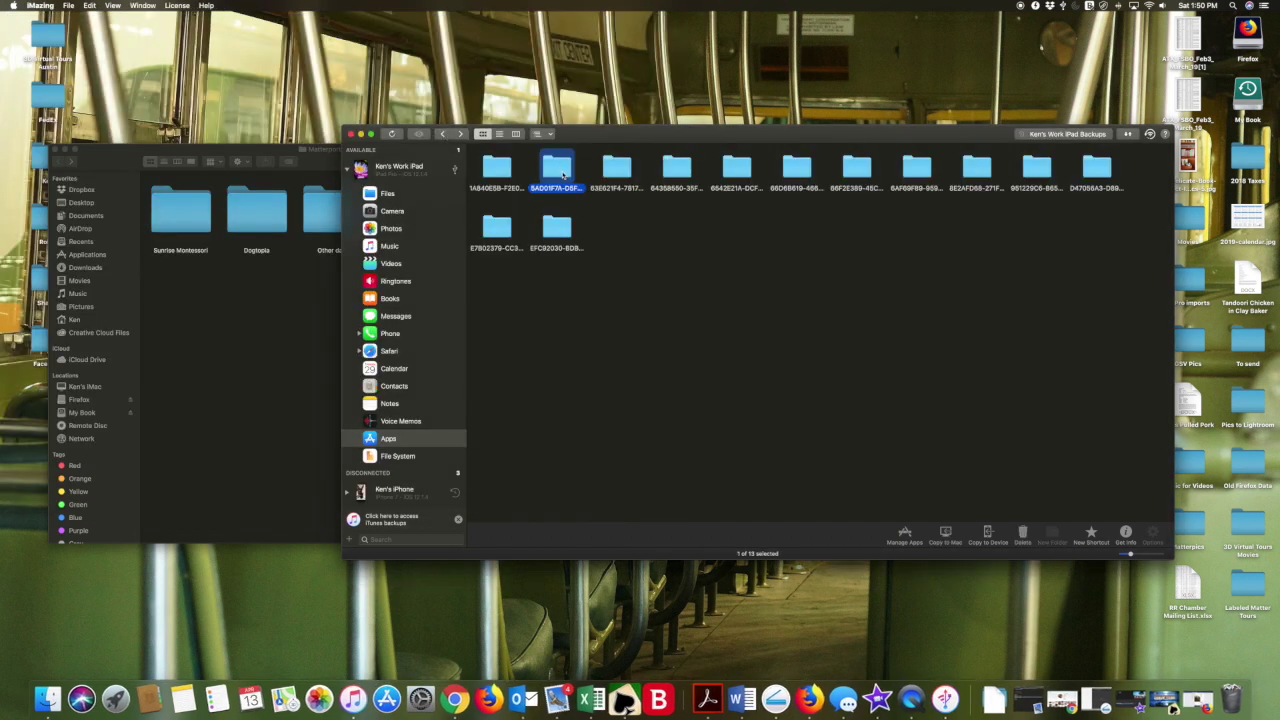
{"action": "double_click", "coordinate": [560, 172]}
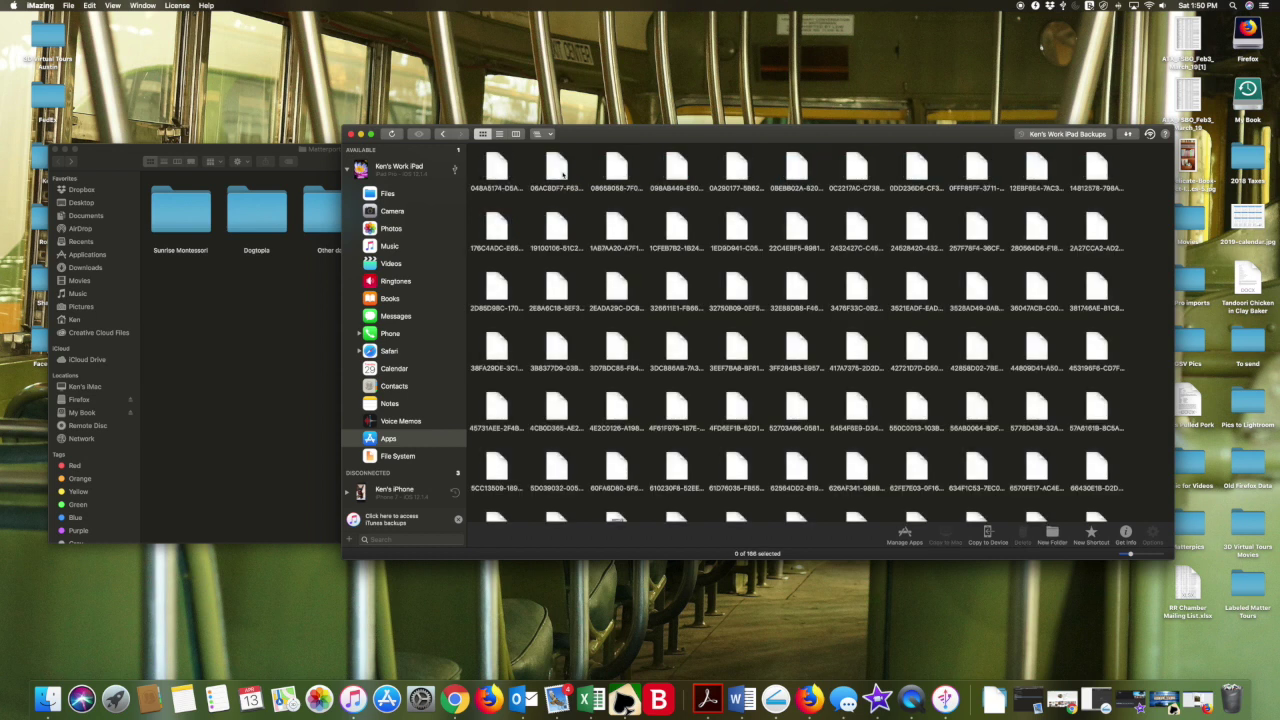
{"action": "scroll", "coordinate": [1100, 443], "scroll_direction": "down", "scroll_amount": 15}
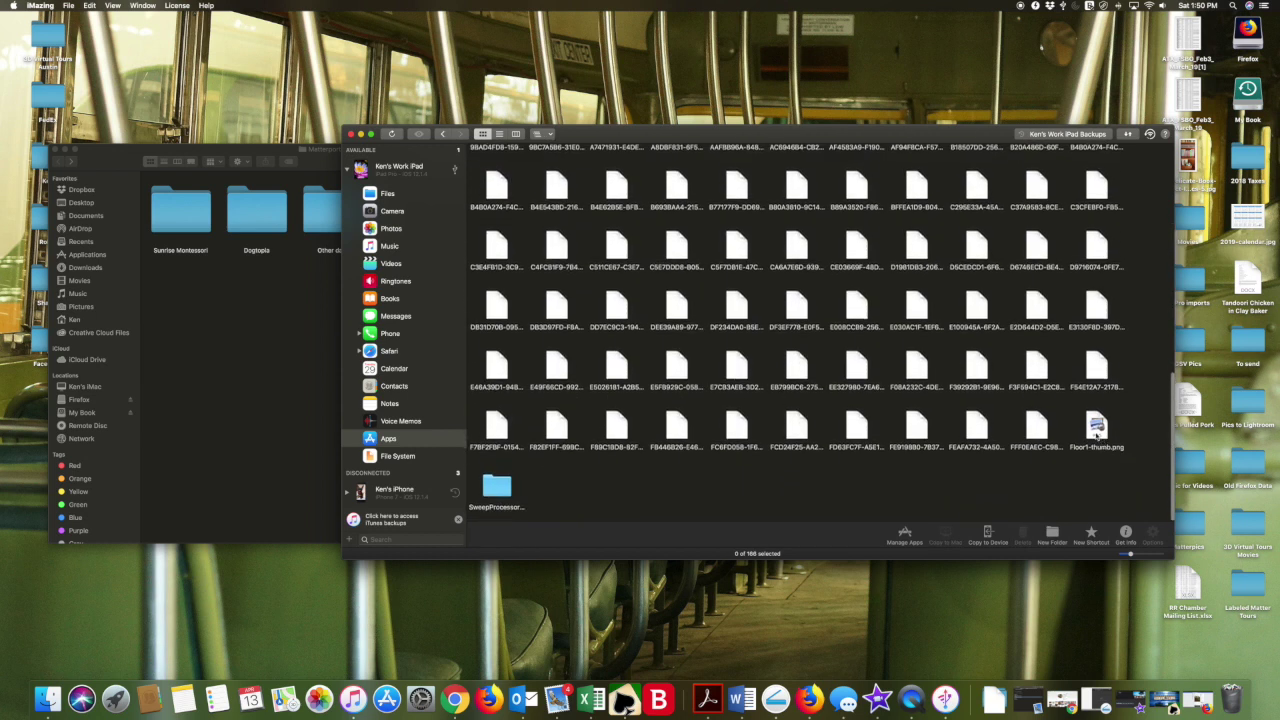
{"action": "left_click", "coordinate": [1098, 430]}
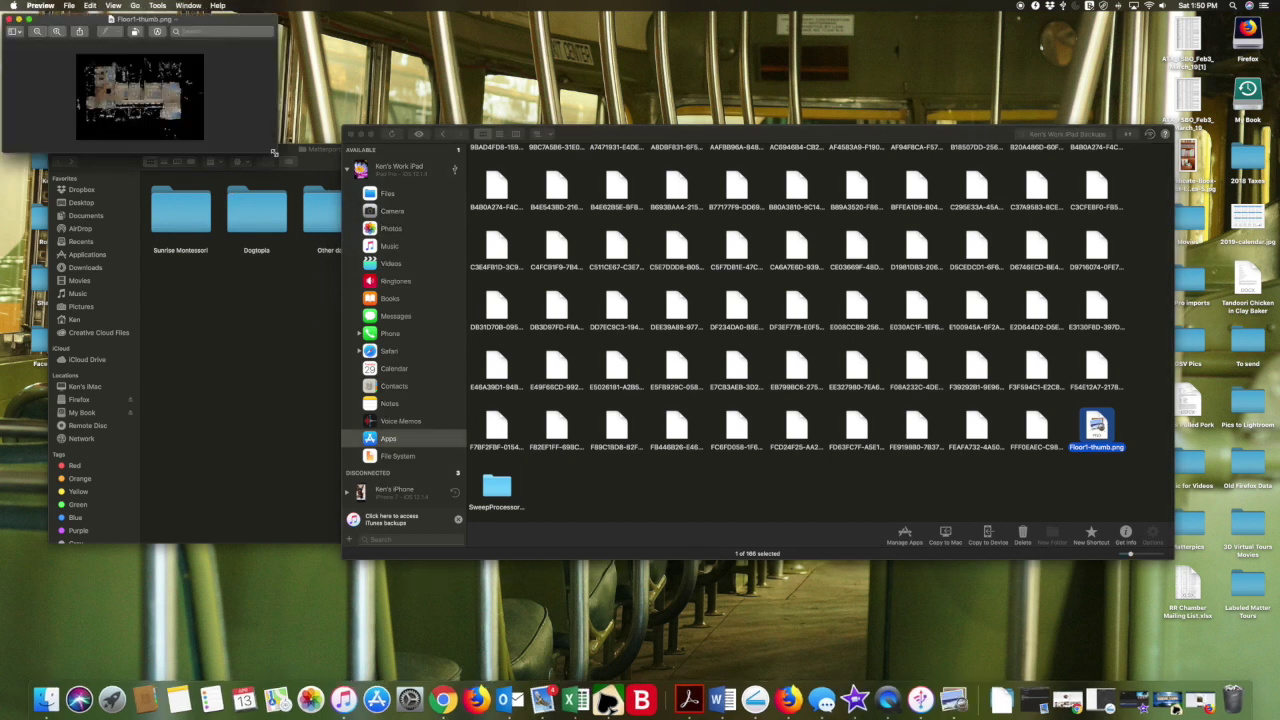
{"action": "left_click_drag", "start_coordinate": [267, 152], "coordinate": [590, 394]}
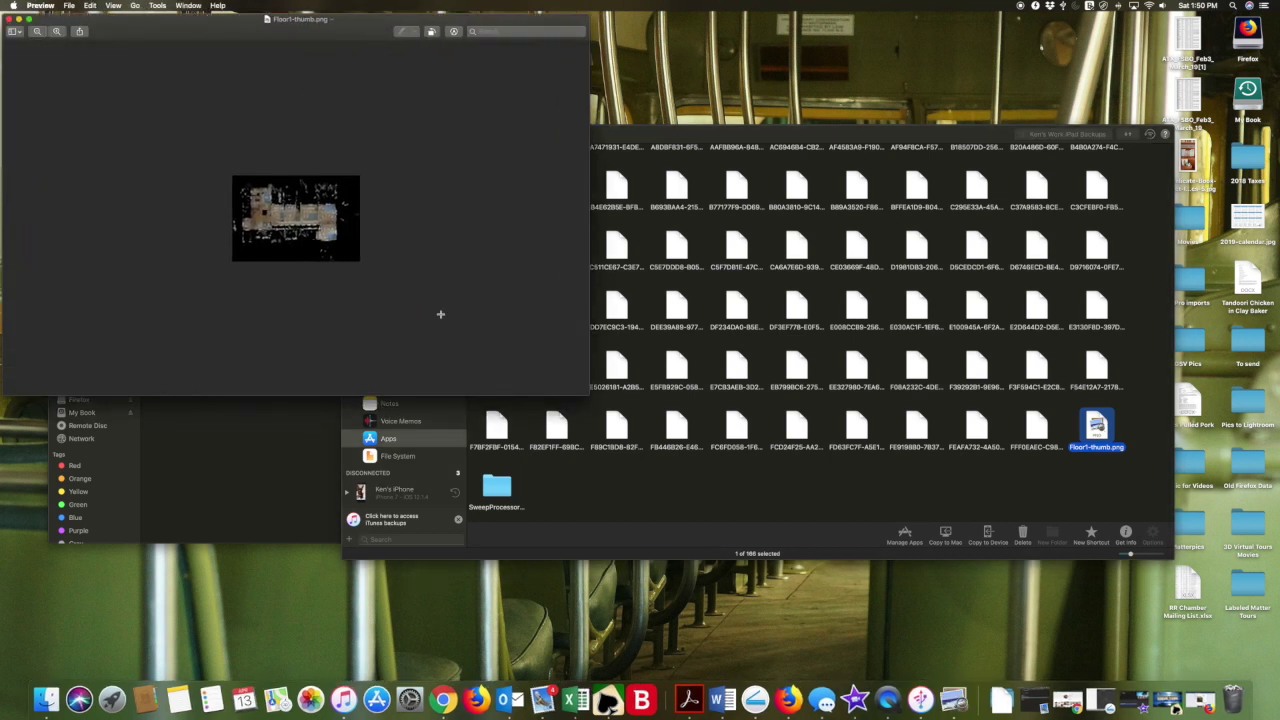
{"action": "left_click", "coordinate": [57, 31]}
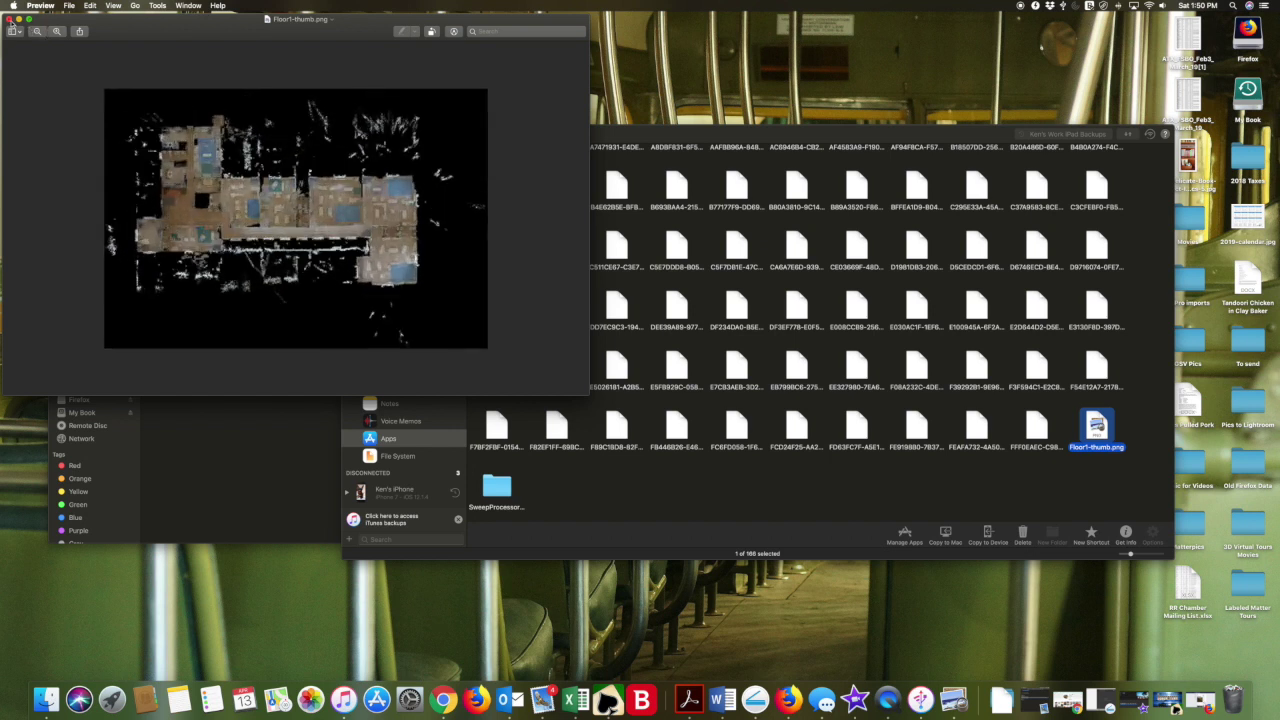
{"action": "left_click", "coordinate": [11, 19]}
- Select the inspected job folder in the job list and start Copy to Mac
{"action": "left_click", "coordinate": [442, 134]}
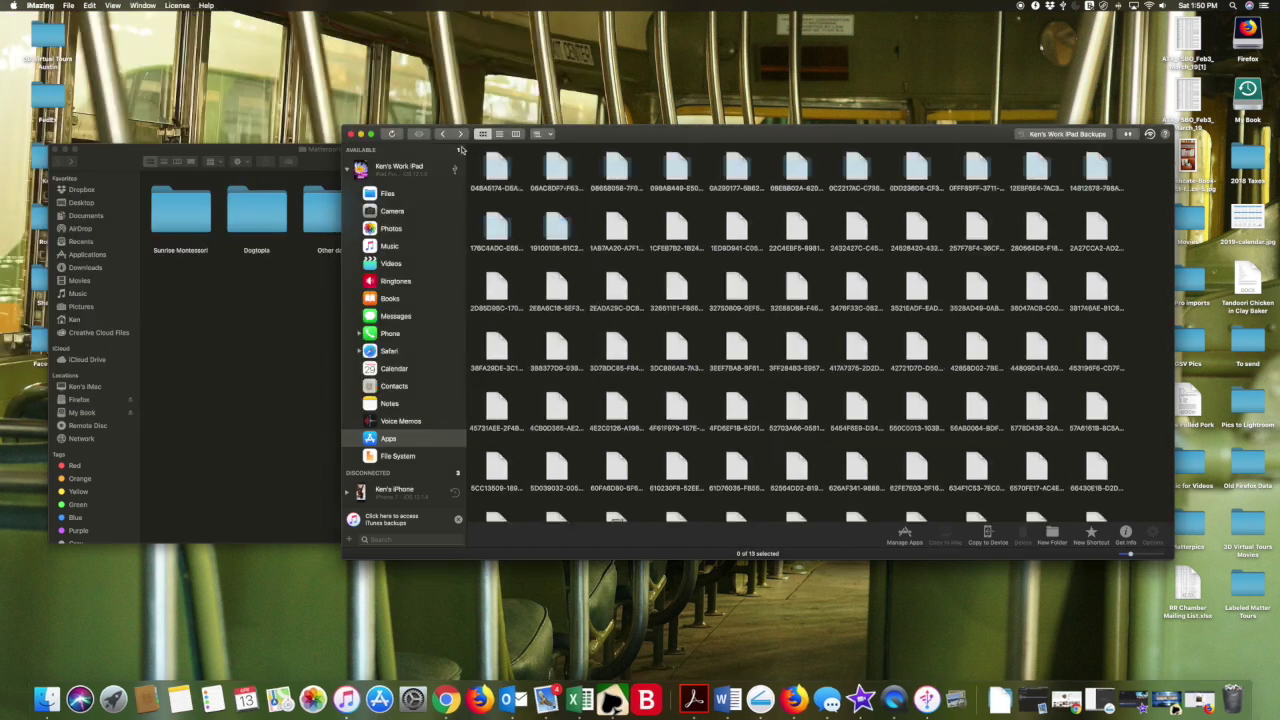
{"action": "left_click", "coordinate": [558, 176]}
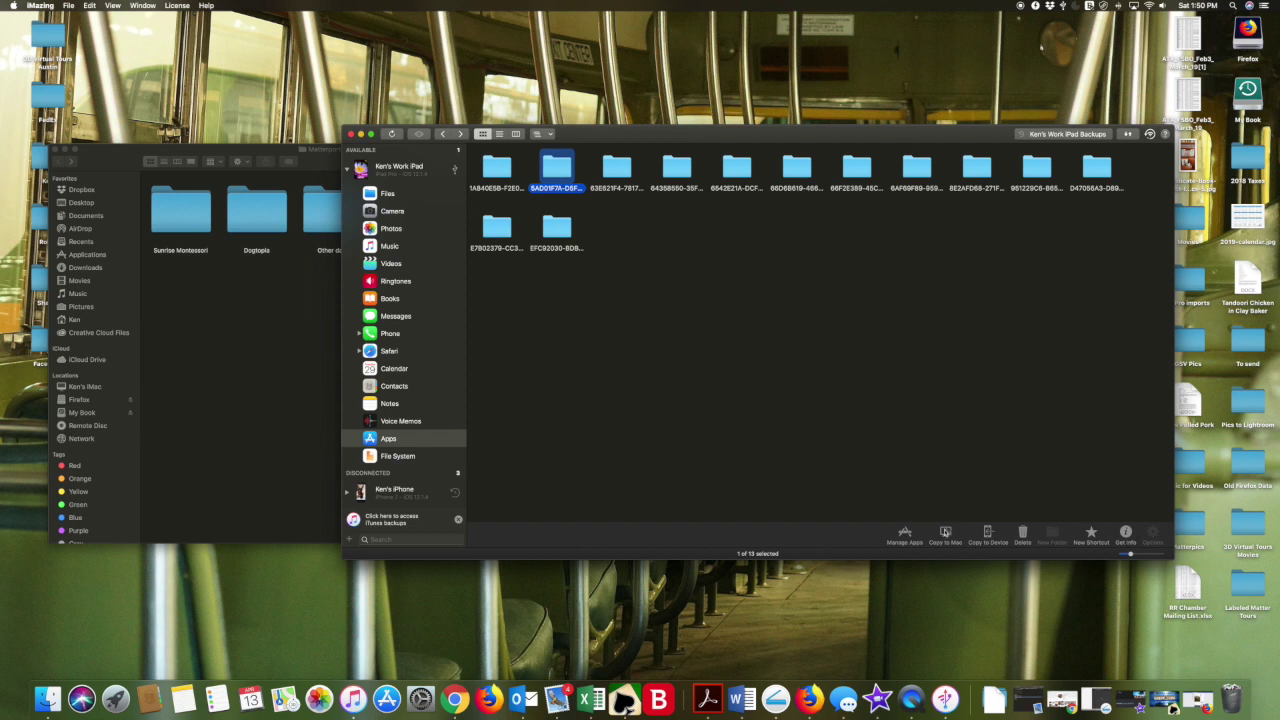
{"action": "left_click", "coordinate": [945, 537]}
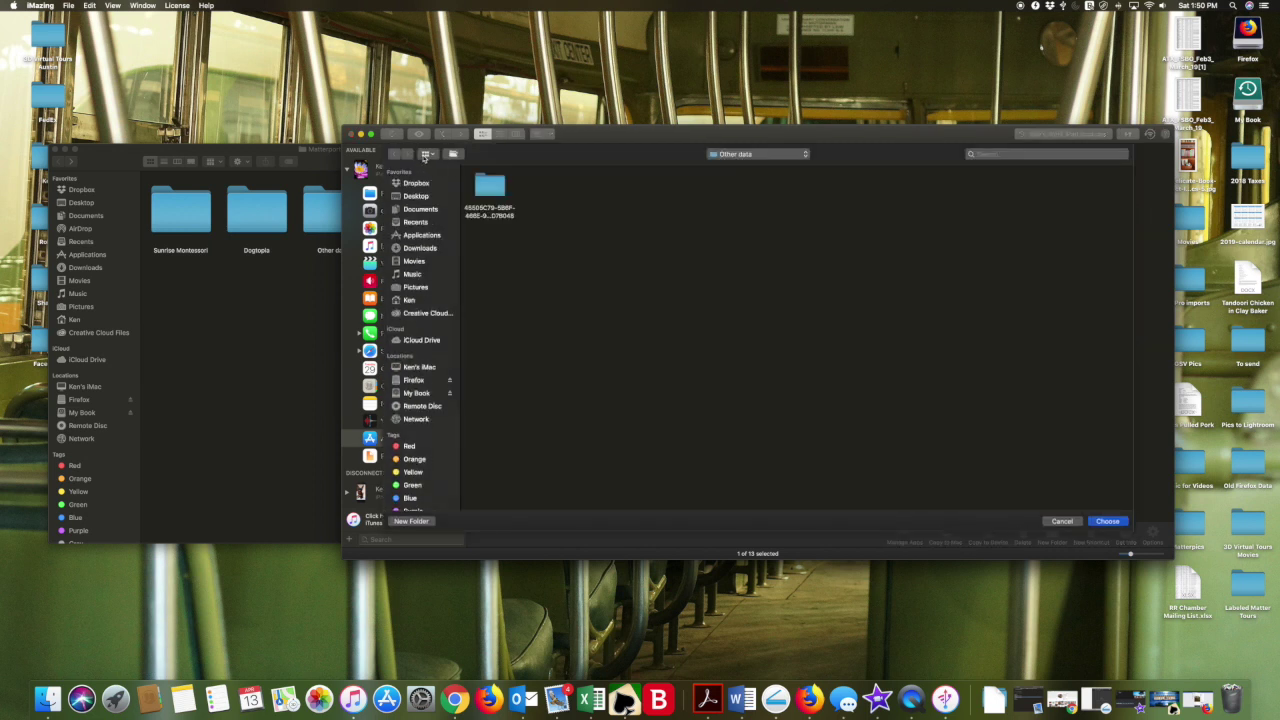
- Copy the checked job folder into Matterport Models › Sunrise Montessori, then bring that Finder window forward
{"action": "left_click", "coordinate": [744, 157]}
{"action": "left_click", "coordinate": [742, 166]}
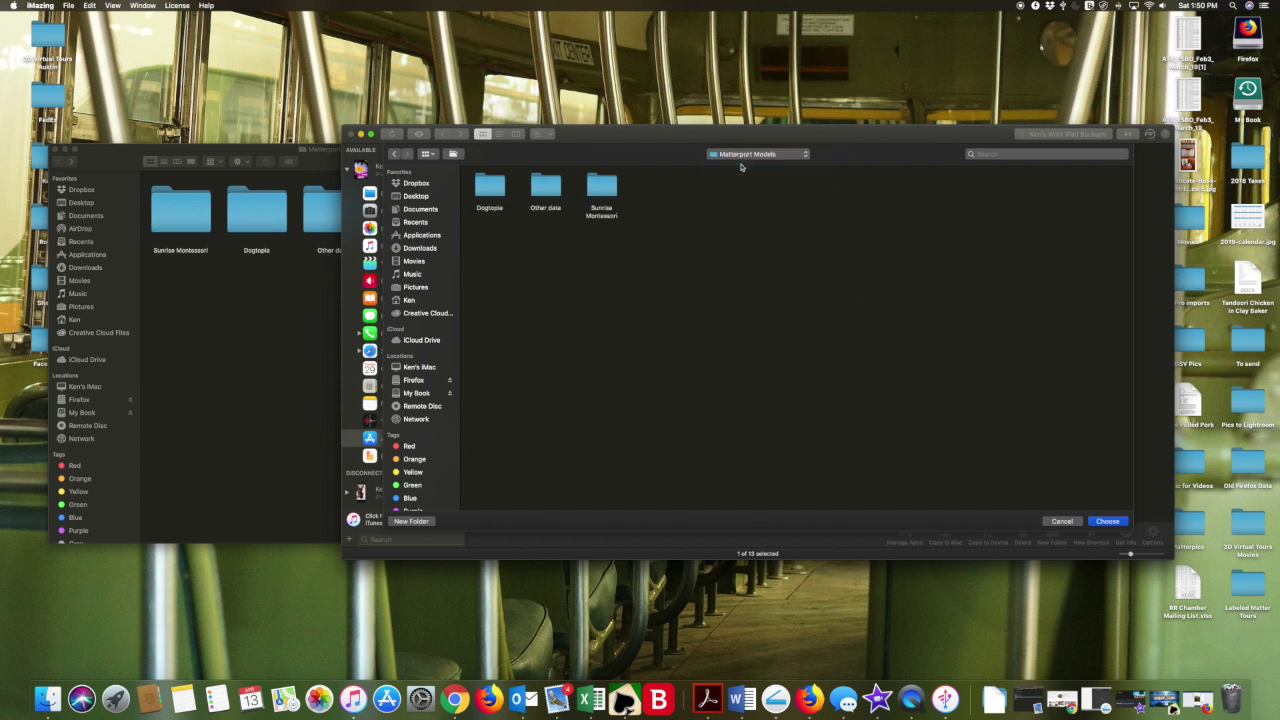
{"action": "double_click", "coordinate": [603, 196]}
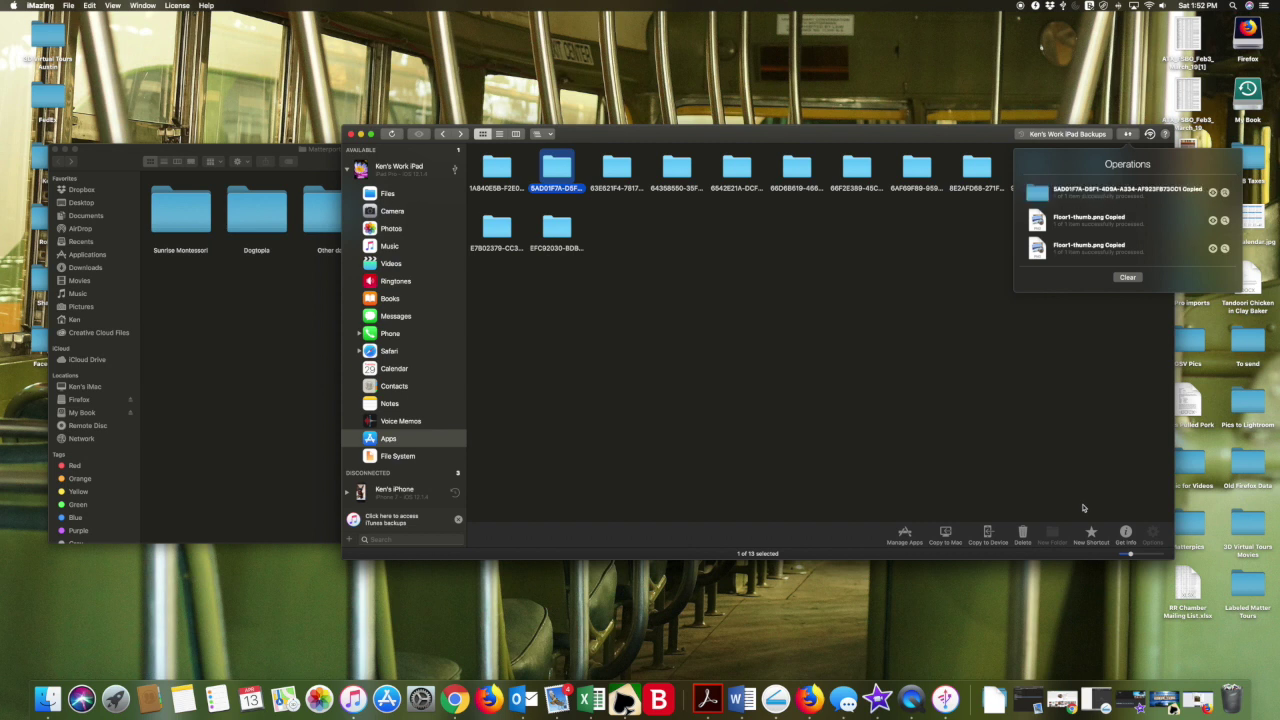
{"action": "left_click", "coordinate": [262, 330]}
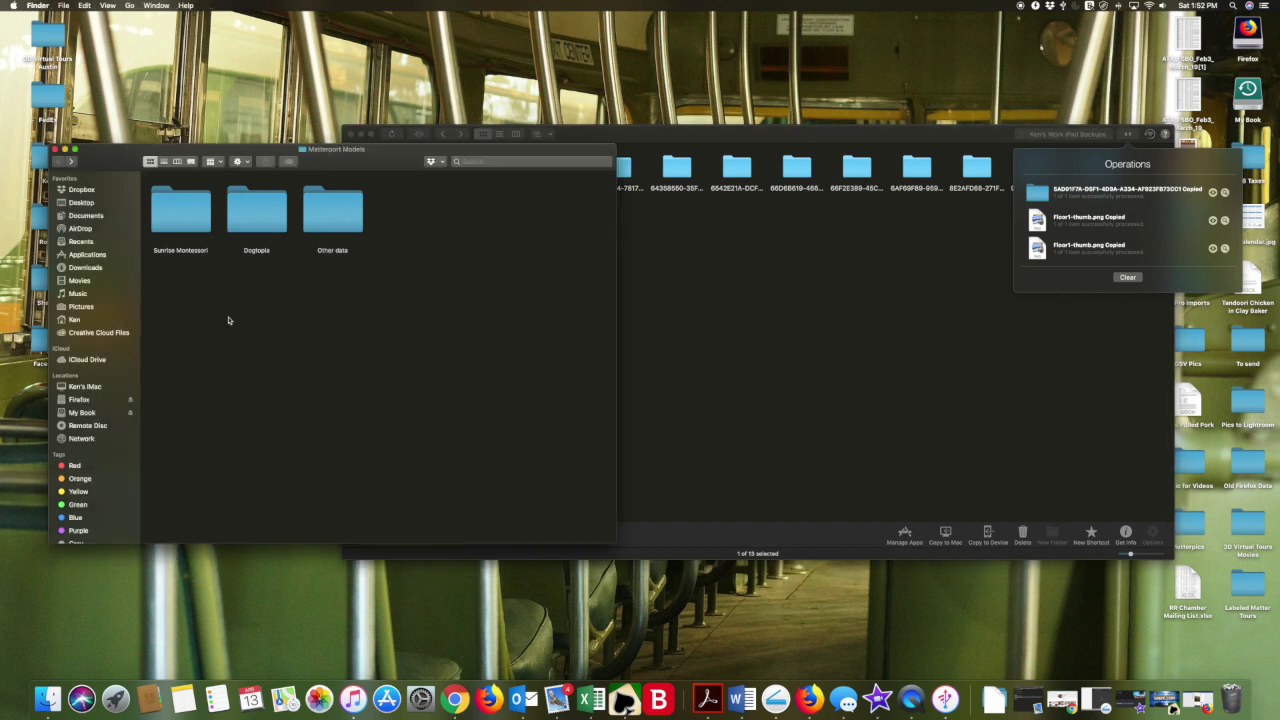
- Open the copied job folder in Sunrise Montessori and inspect its Floor1-thumb.png floor plan in Preview
{"action": "double_click", "coordinate": [189, 235]}
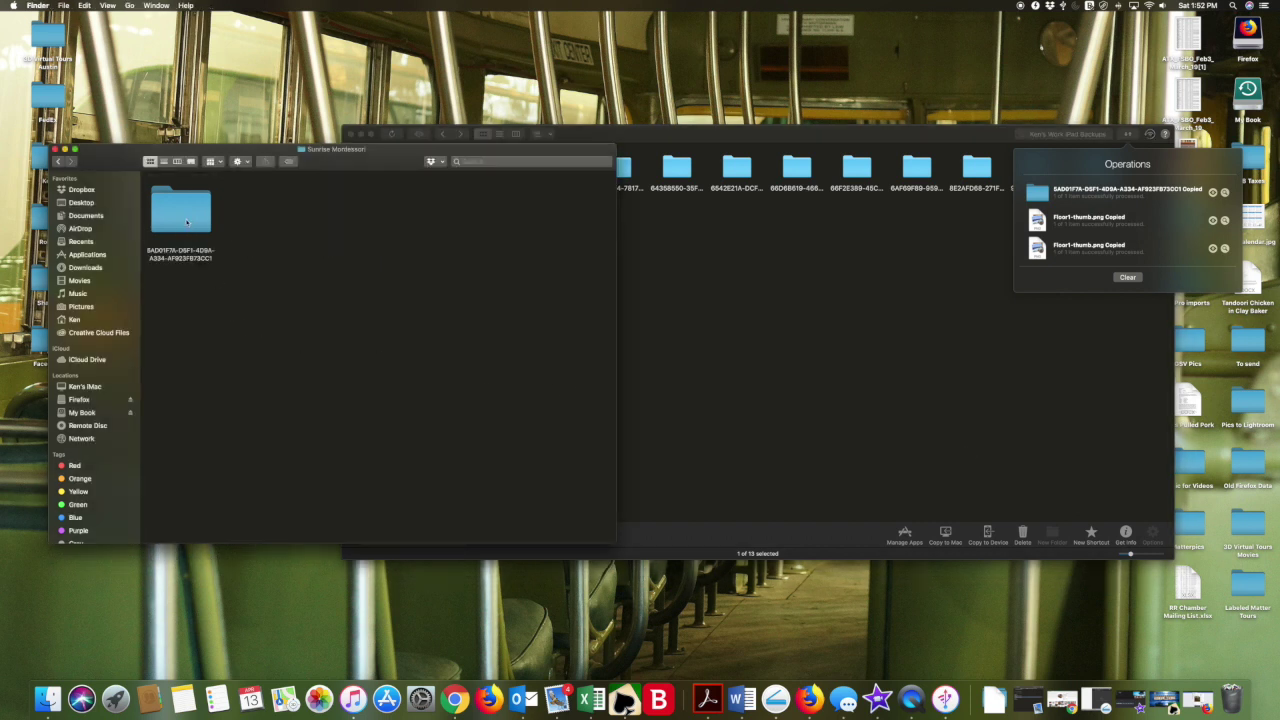
{"action": "double_click", "coordinate": [186, 222]}
{"action": "scroll", "coordinate": [322, 320], "scroll_direction": "down", "scroll_amount": 5}
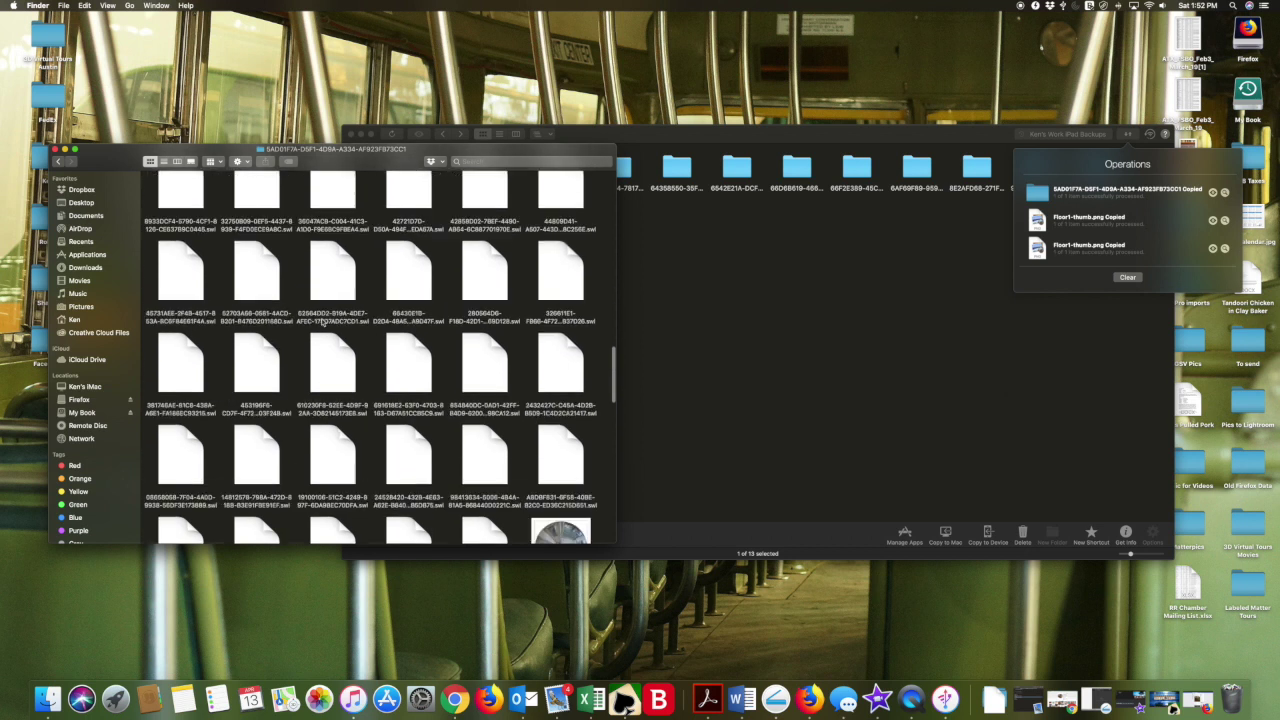
{"action": "scroll", "coordinate": [322, 320], "scroll_direction": "down", "scroll_amount": 15}
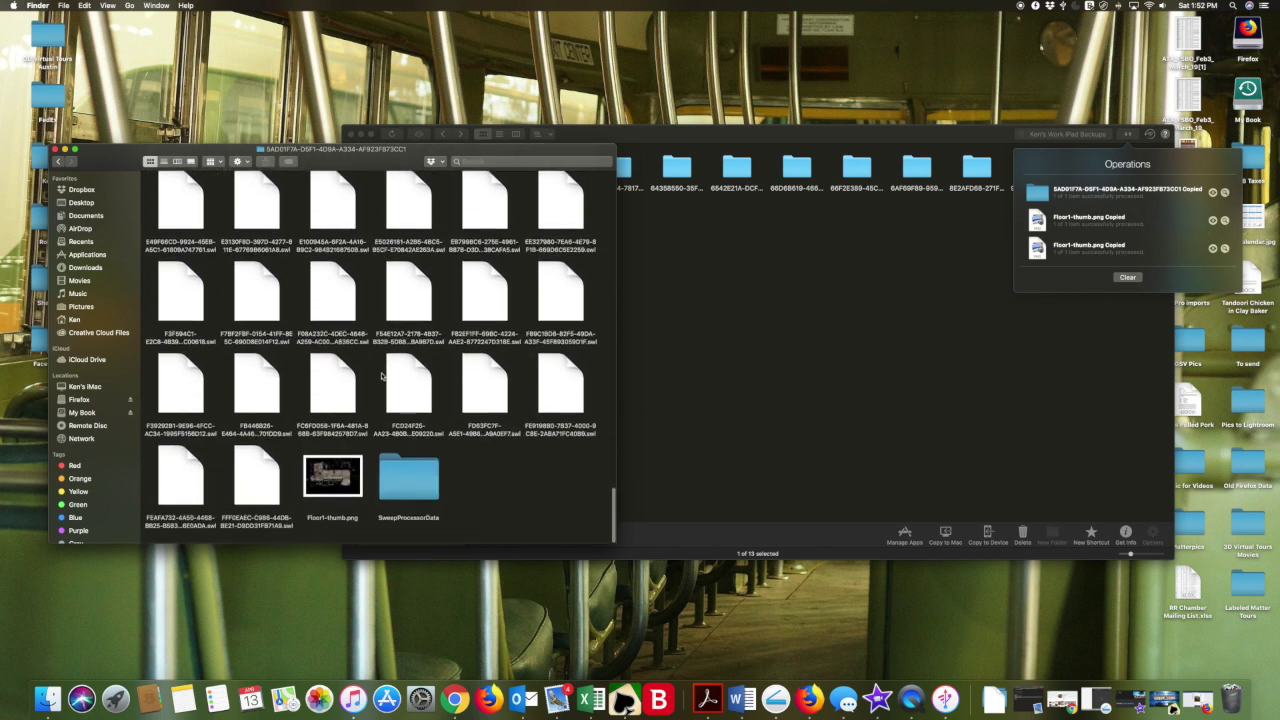
{"action": "double_click", "coordinate": [332, 477]}
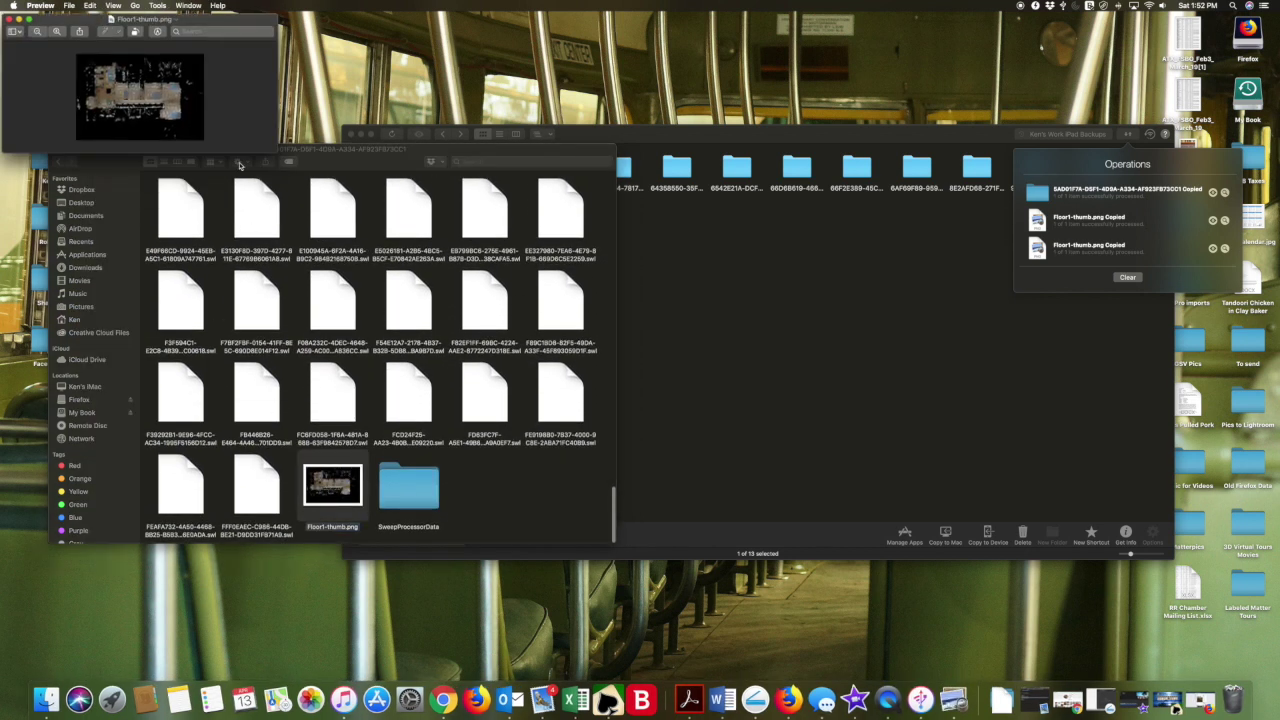
{"action": "left_click_drag", "start_coordinate": [273, 150], "coordinate": [540, 412]}
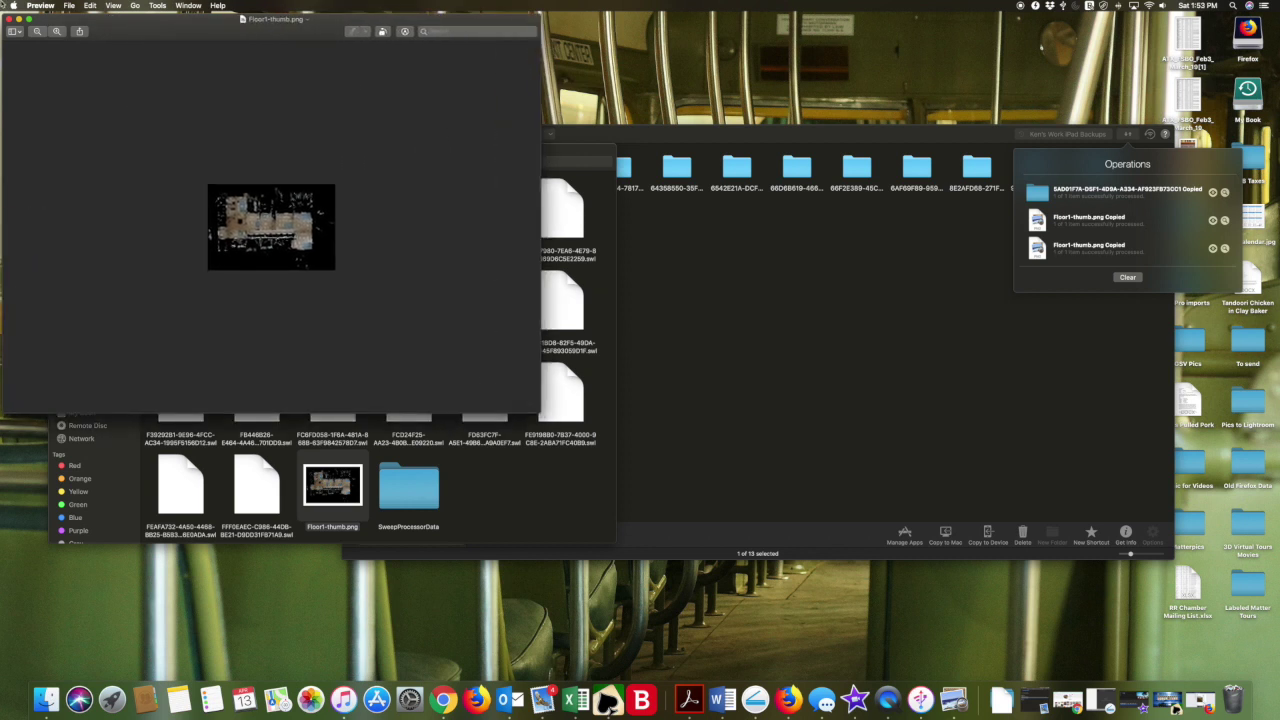
{"action": "left_click", "coordinate": [58, 33]}
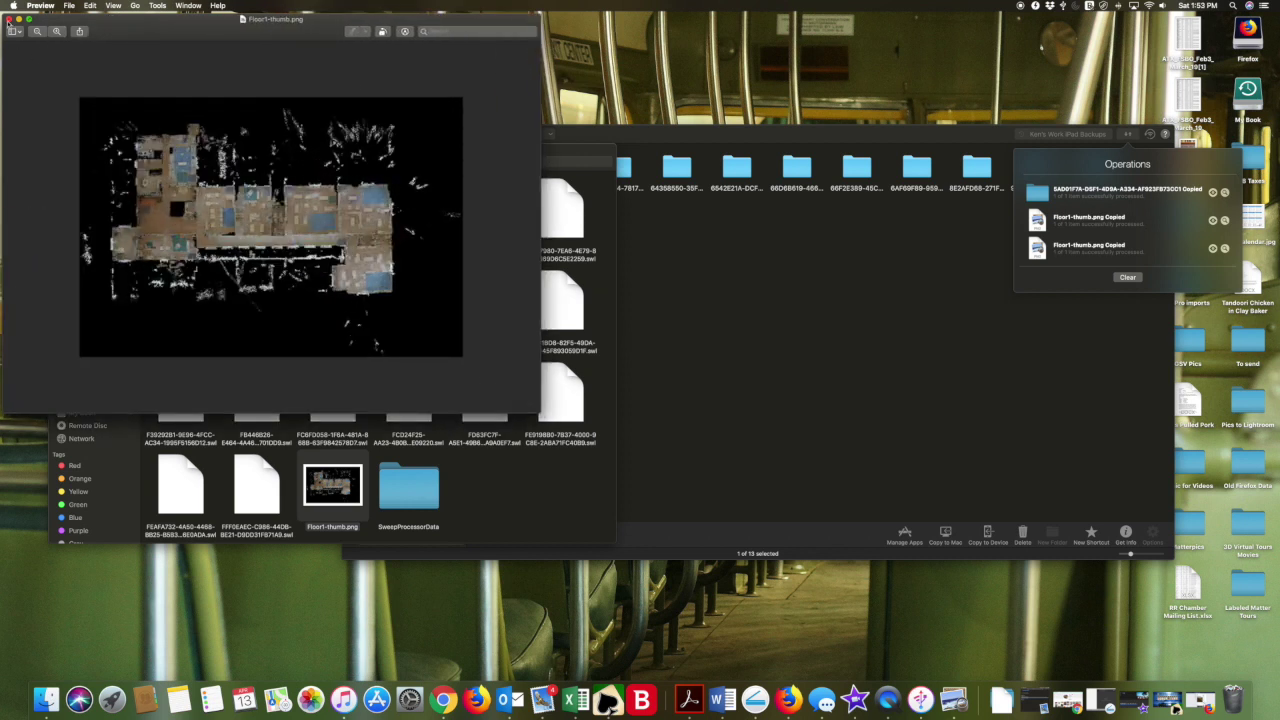
{"action": "left_click", "coordinate": [11, 19]}
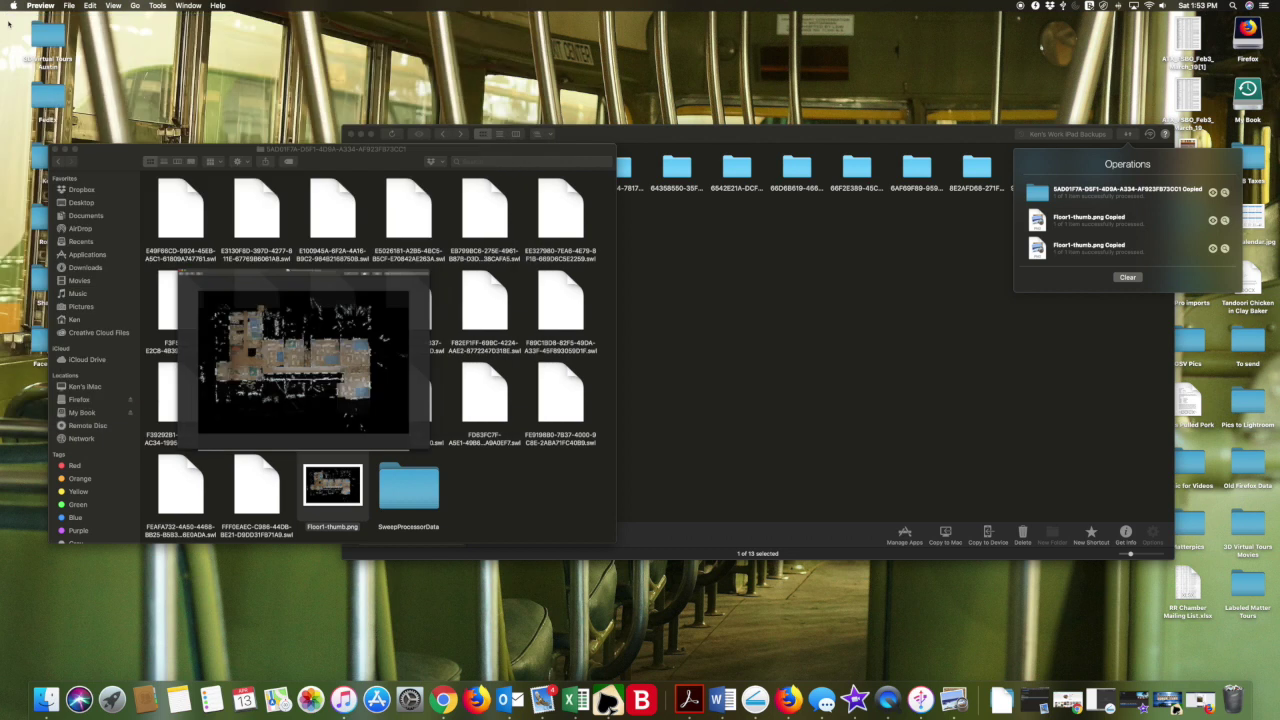
- Return Finder to the Matterport Models folder and bring iMazing back to the front
{"action": "left_click", "coordinate": [59, 165]}
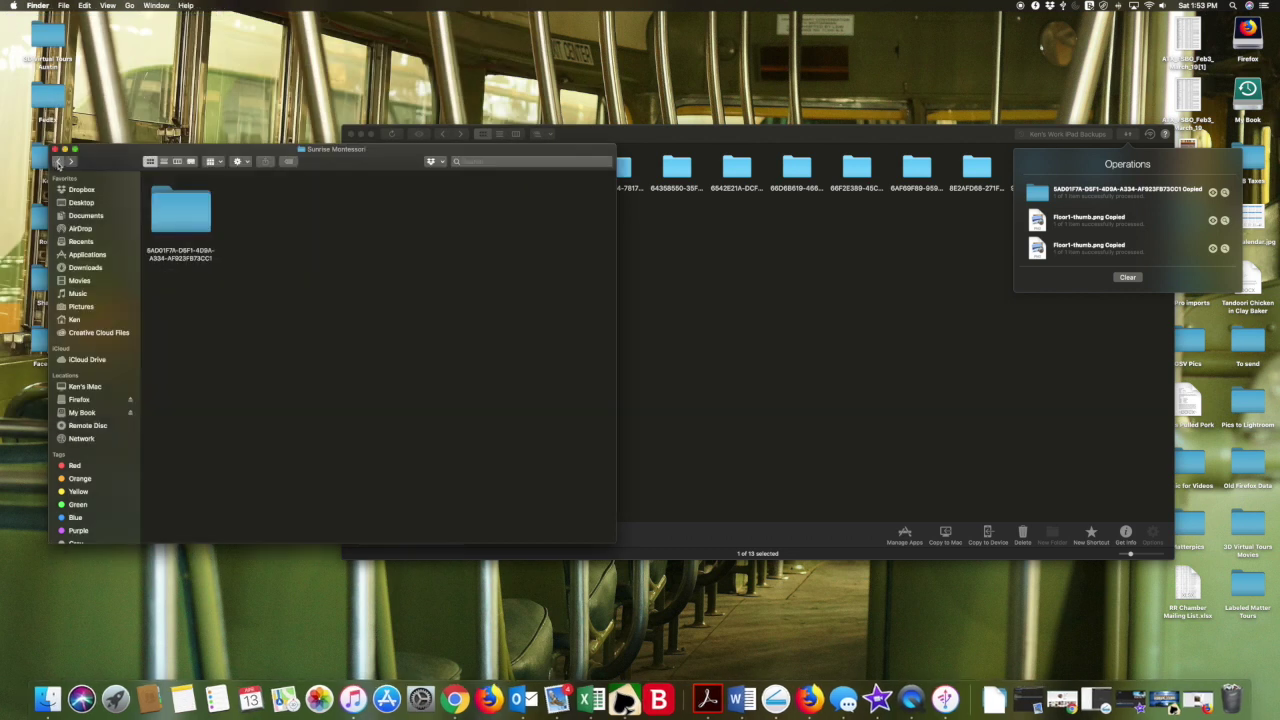
{"action": "left_click", "coordinate": [55, 165]}
{"action": "left_click", "coordinate": [651, 137]}
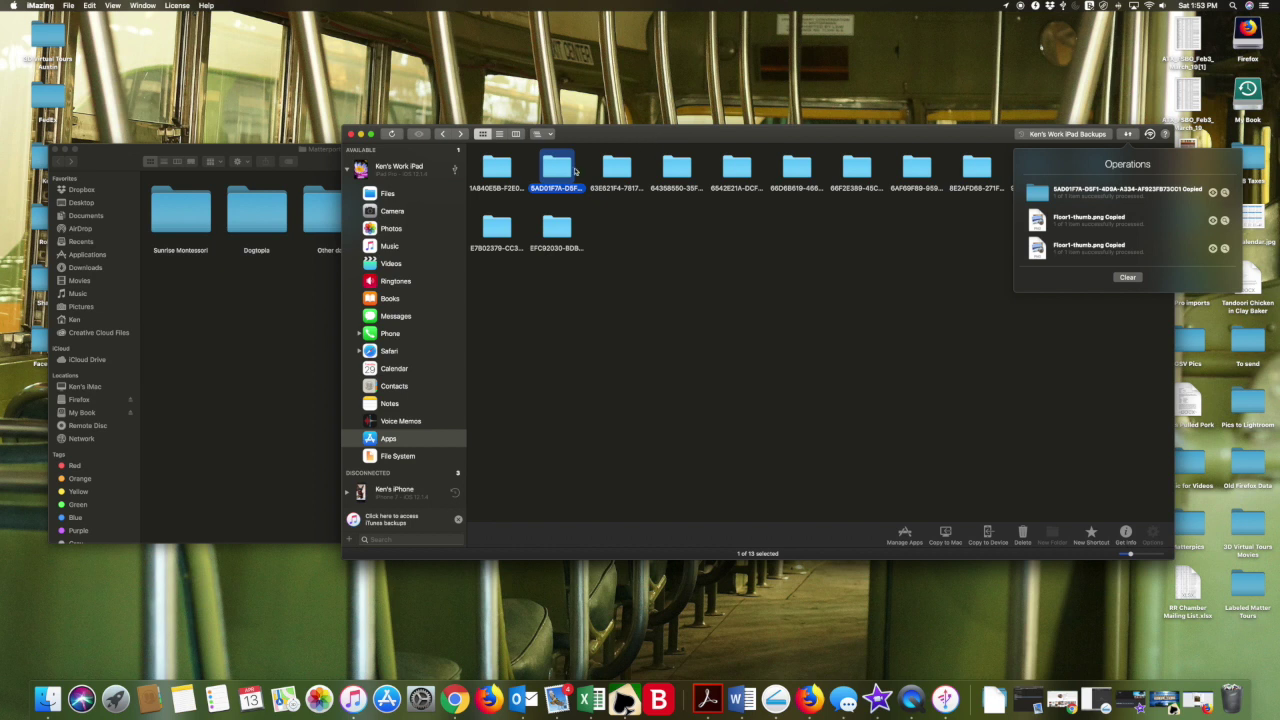
- Delete the backed-up 5AD01F7A… job folder from the iPad, leaving 12 folders
{"action": "left_click", "coordinate": [565, 173]}
{"action": "right_click", "coordinate": [565, 173]}
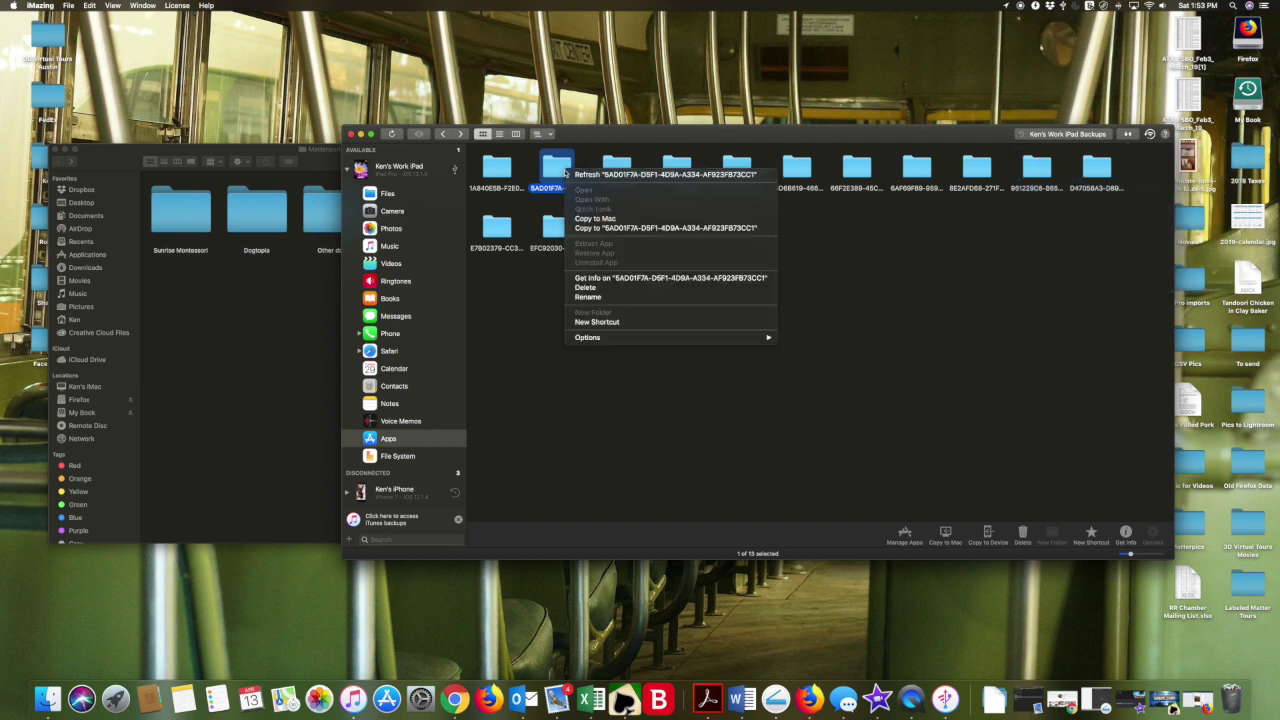
{"action": "left_click", "coordinate": [586, 289]}
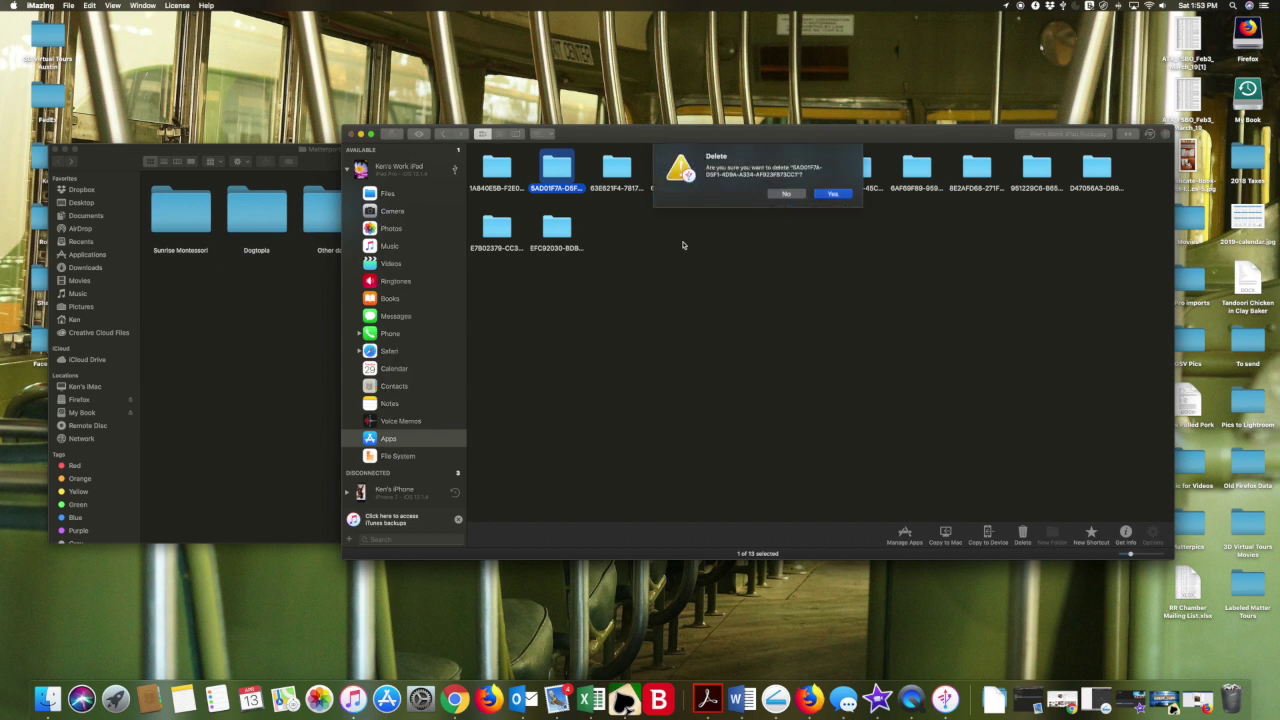
{"action": "left_click", "coordinate": [843, 196]}
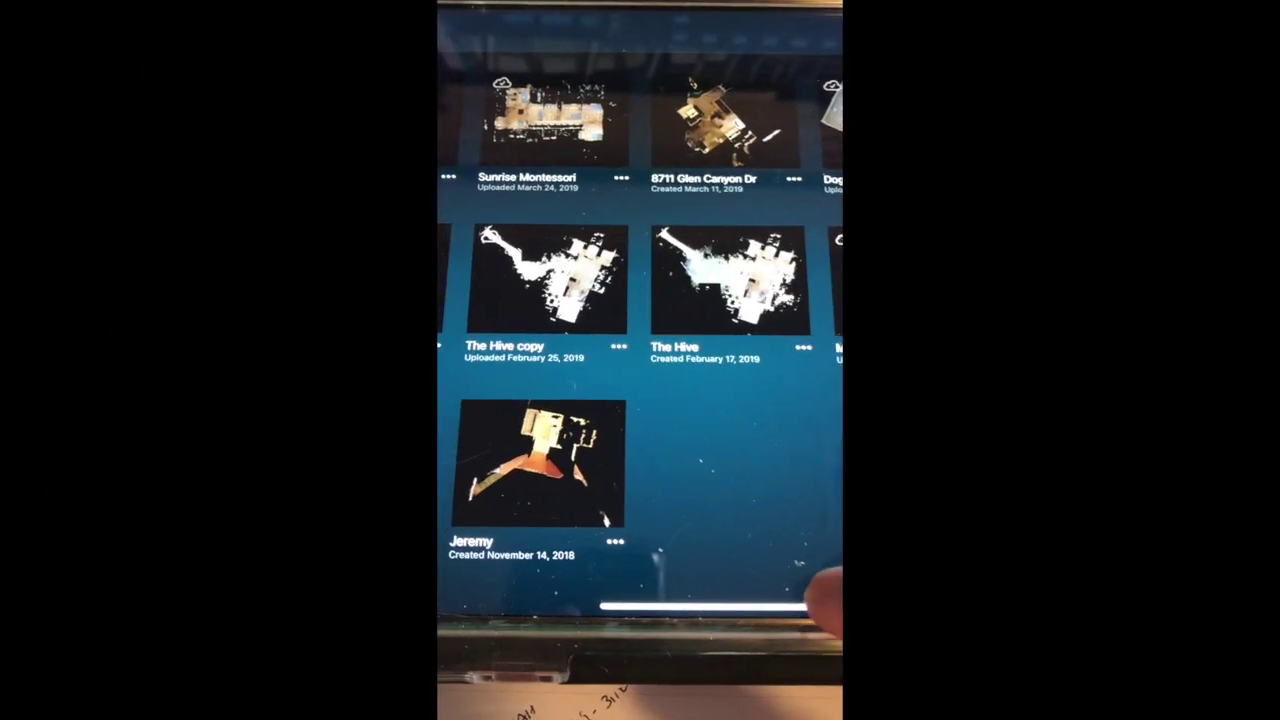
- Bring up the iPad's app switcher with Matterport Capture shrunk into it
{"action": "left_click_drag", "start_coordinate": [805, 700], "coordinate": [814, 460]}
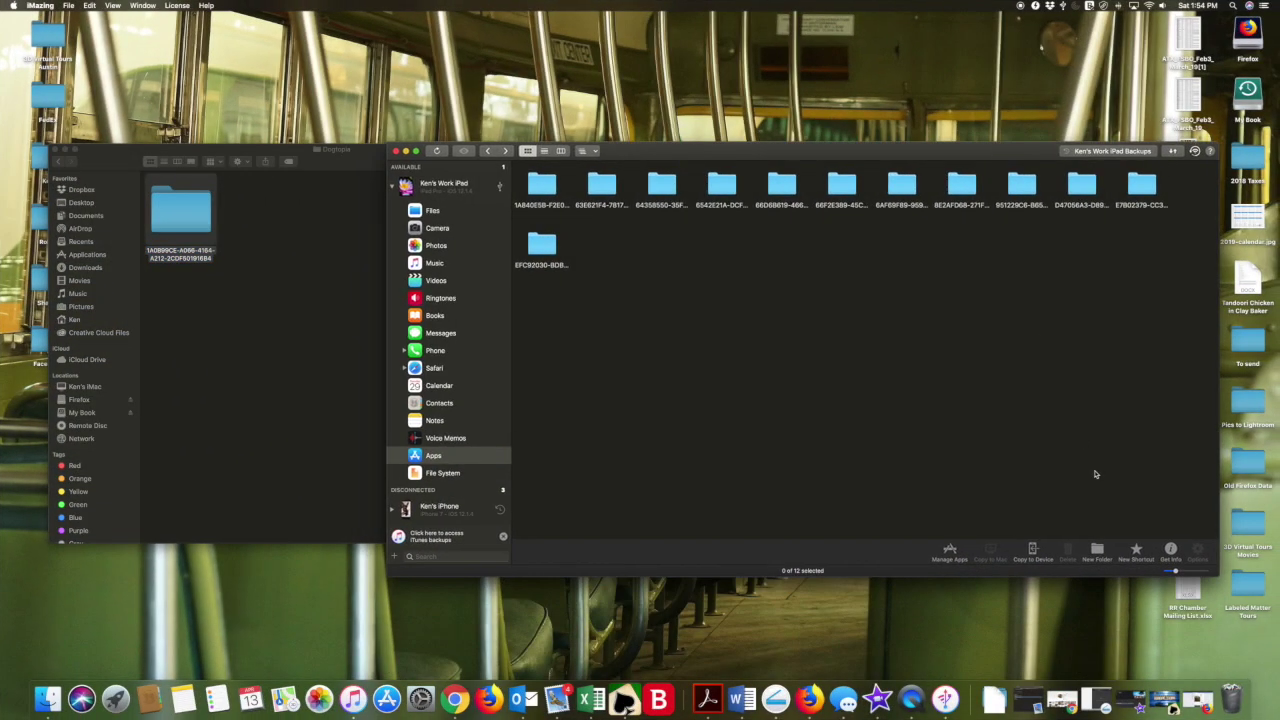
- Copy the 1A0899CE… job folder from Matterport Models › Dogtopia on the Mac to the iPad
{"action": "left_click", "coordinate": [1033, 552]}
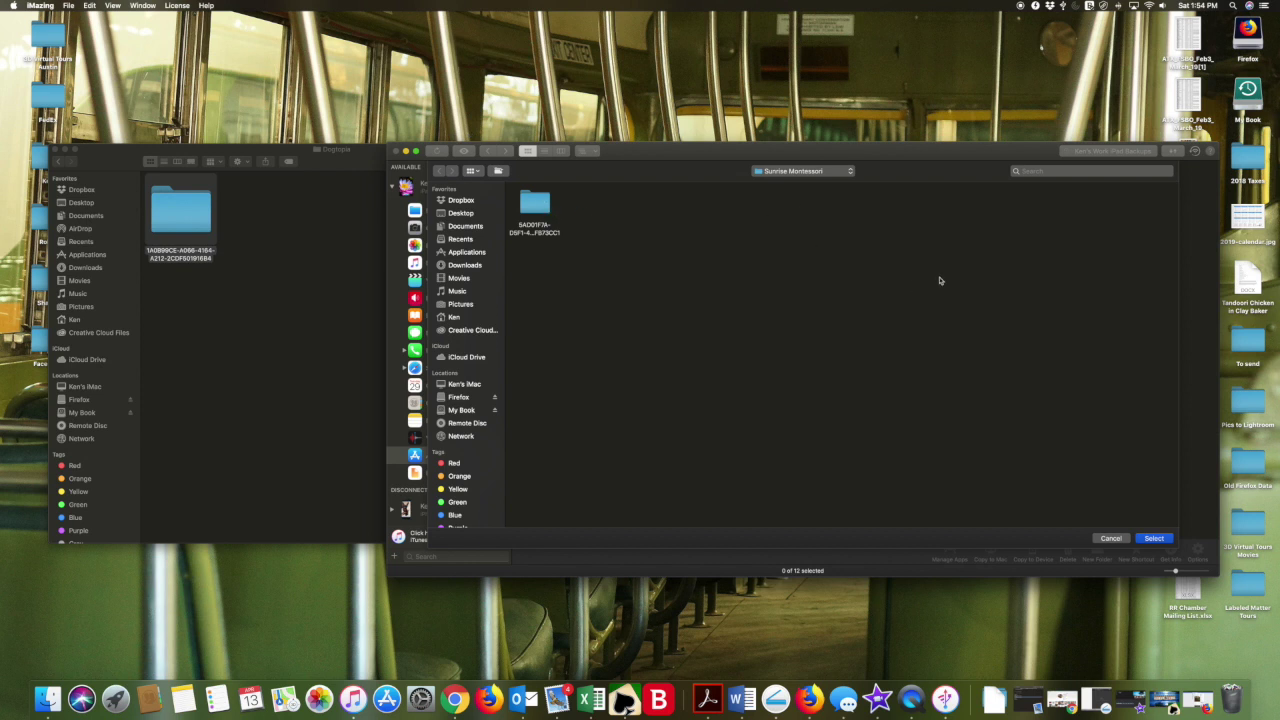
{"action": "left_click", "coordinate": [841, 173]}
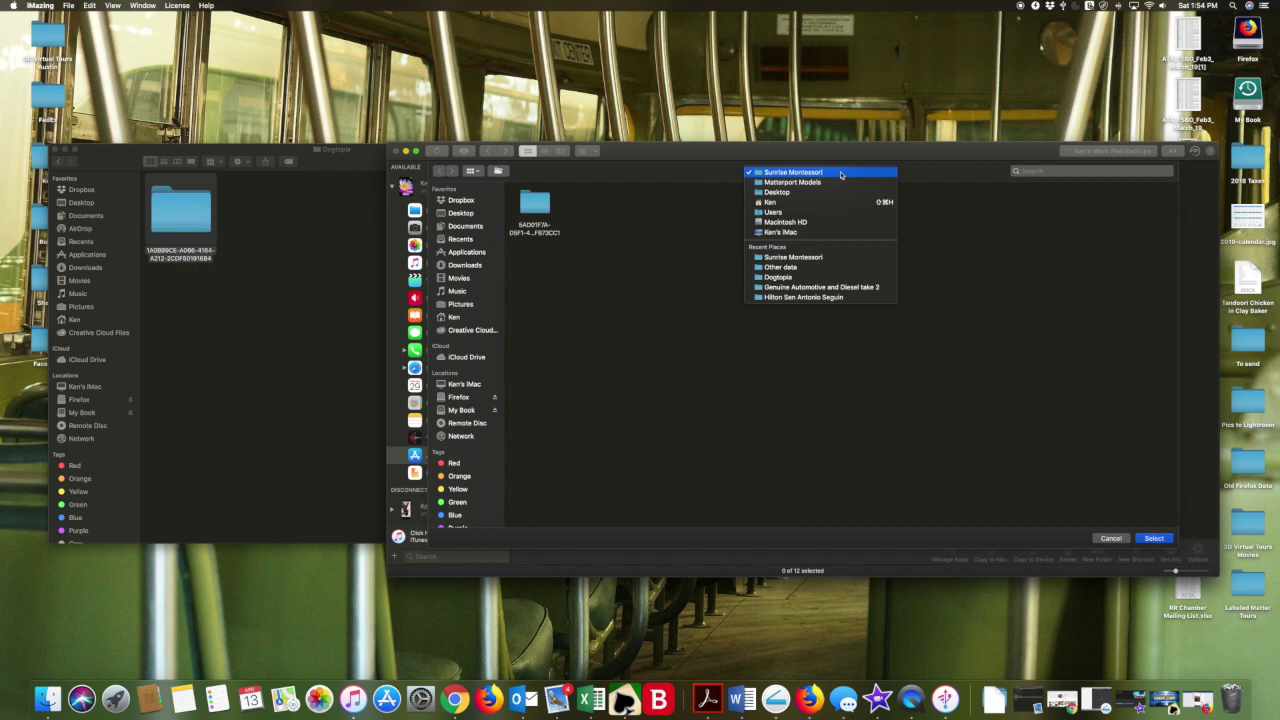
{"action": "left_click", "coordinate": [821, 182]}
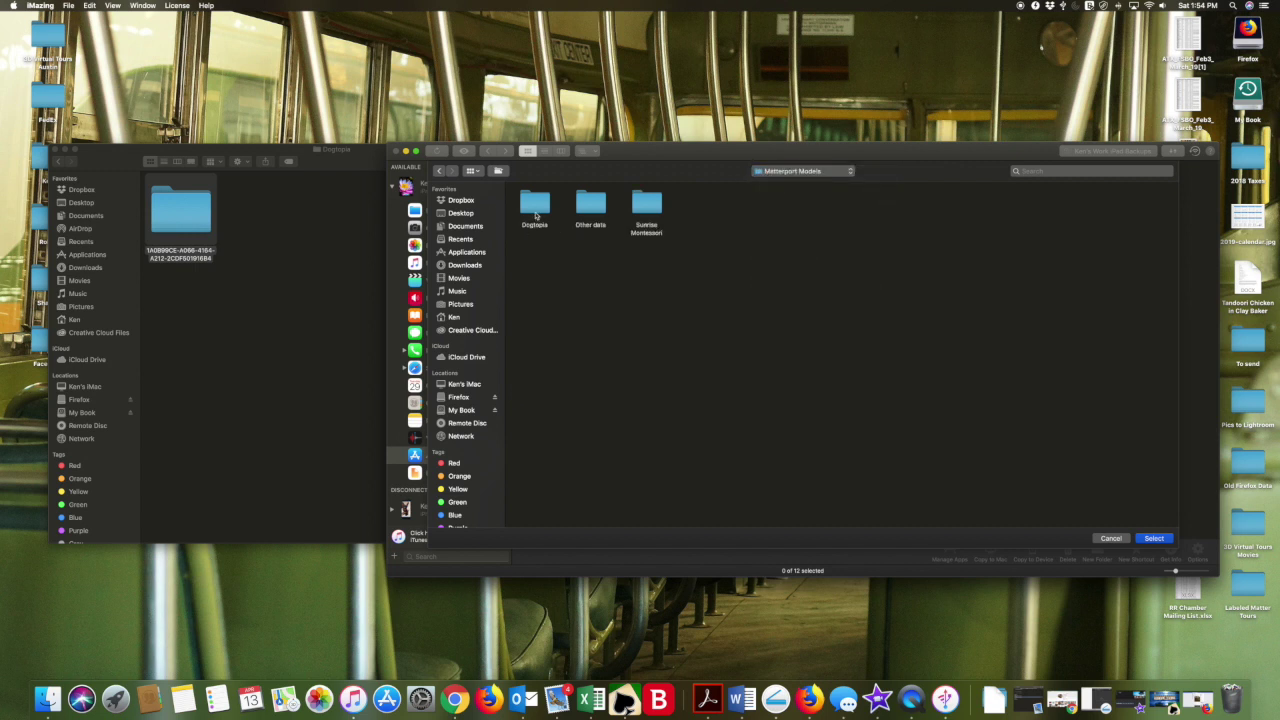
{"action": "double_click", "coordinate": [536, 208]}
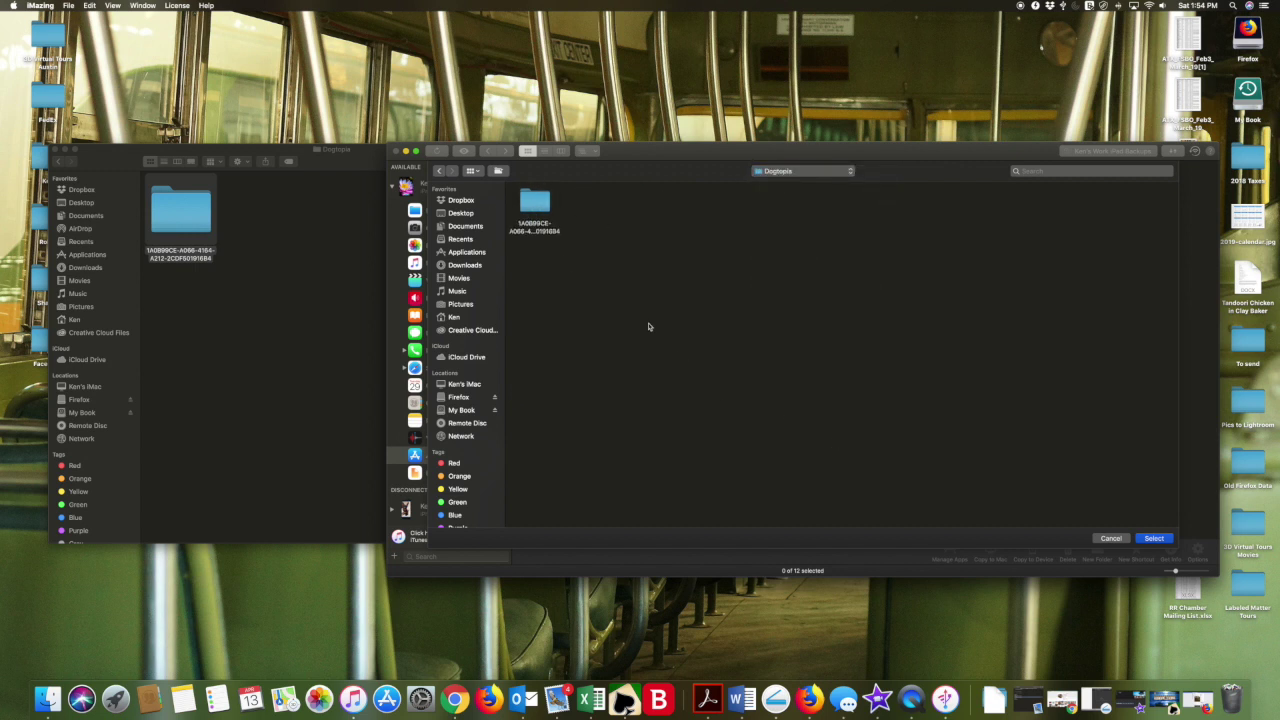
{"action": "left_click", "coordinate": [533, 208]}
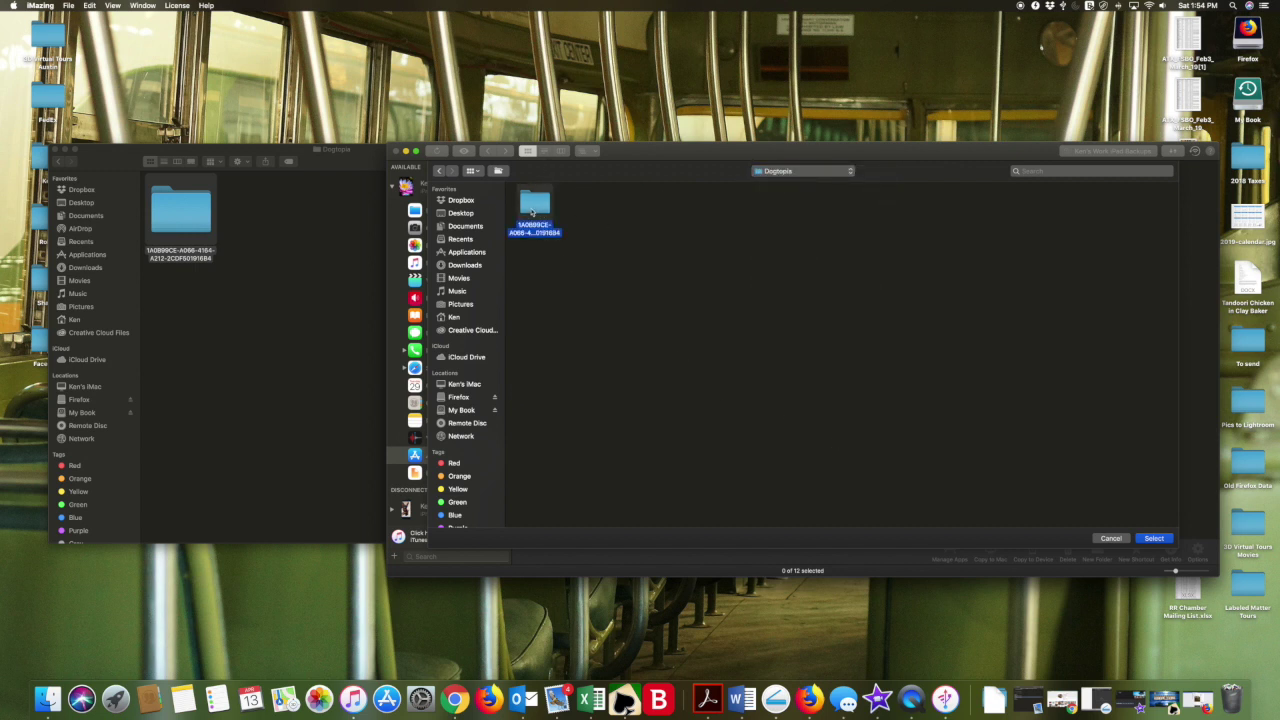
{"action": "left_click", "coordinate": [1155, 539]}
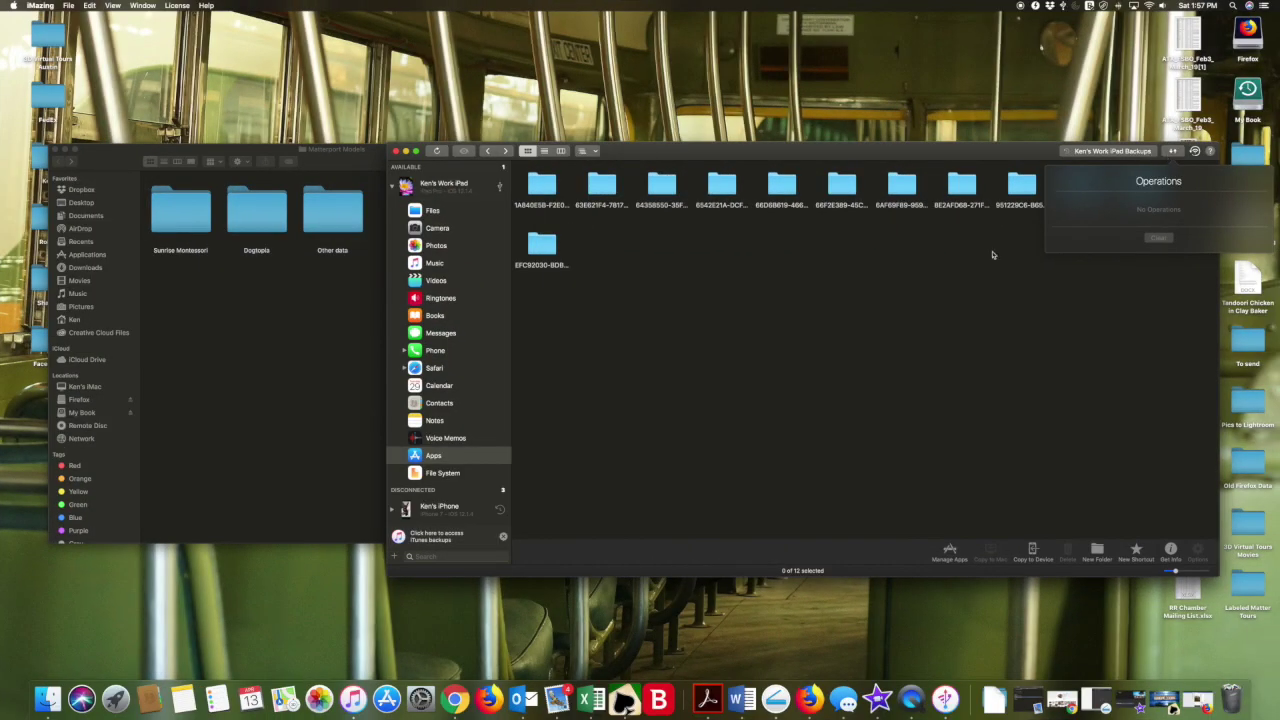
- Open the newly restored job folder on the iPad in iMazing
{"action": "left_click", "coordinate": [966, 276]}
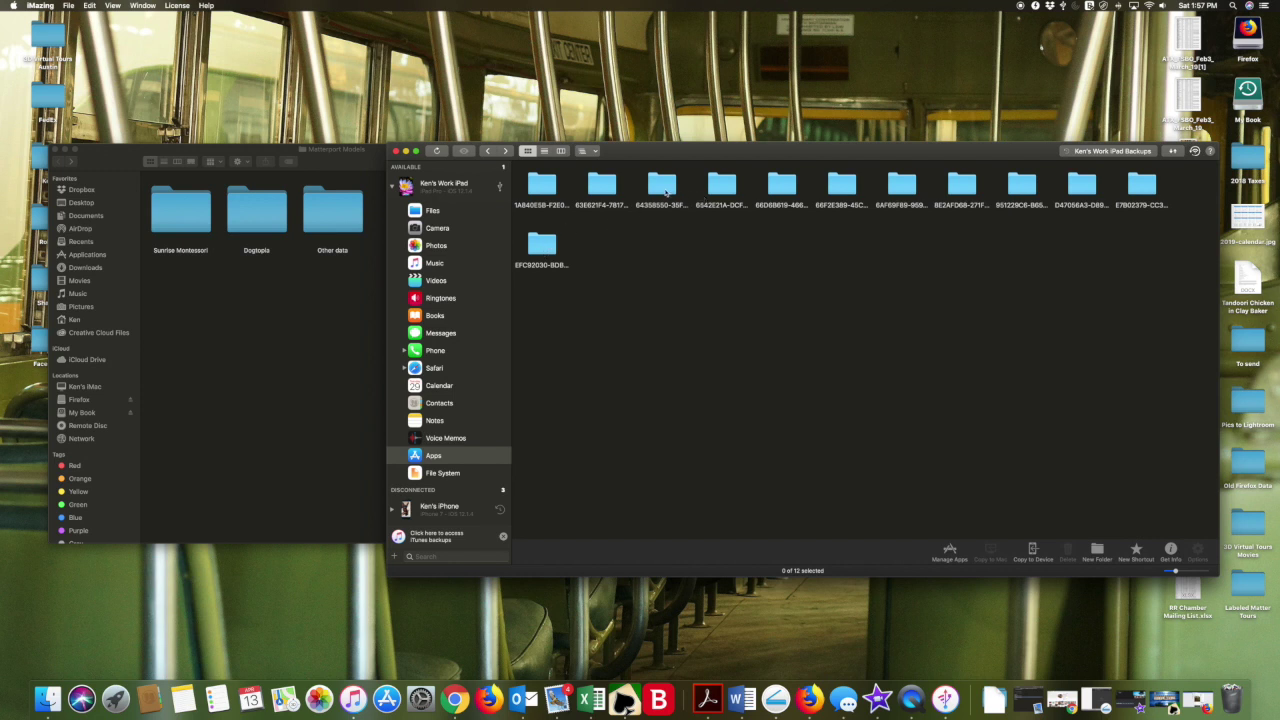
{"action": "double_click", "coordinate": [663, 186]}
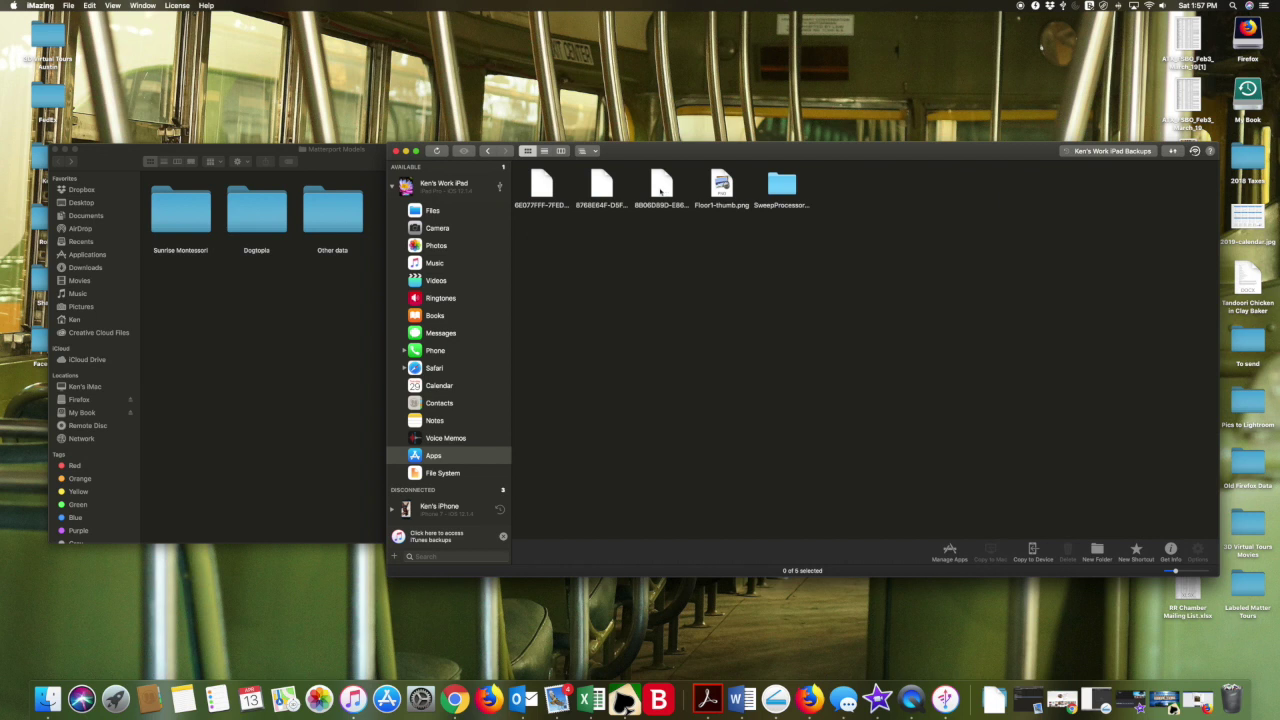
{"action": "left_click", "coordinate": [488, 152]}
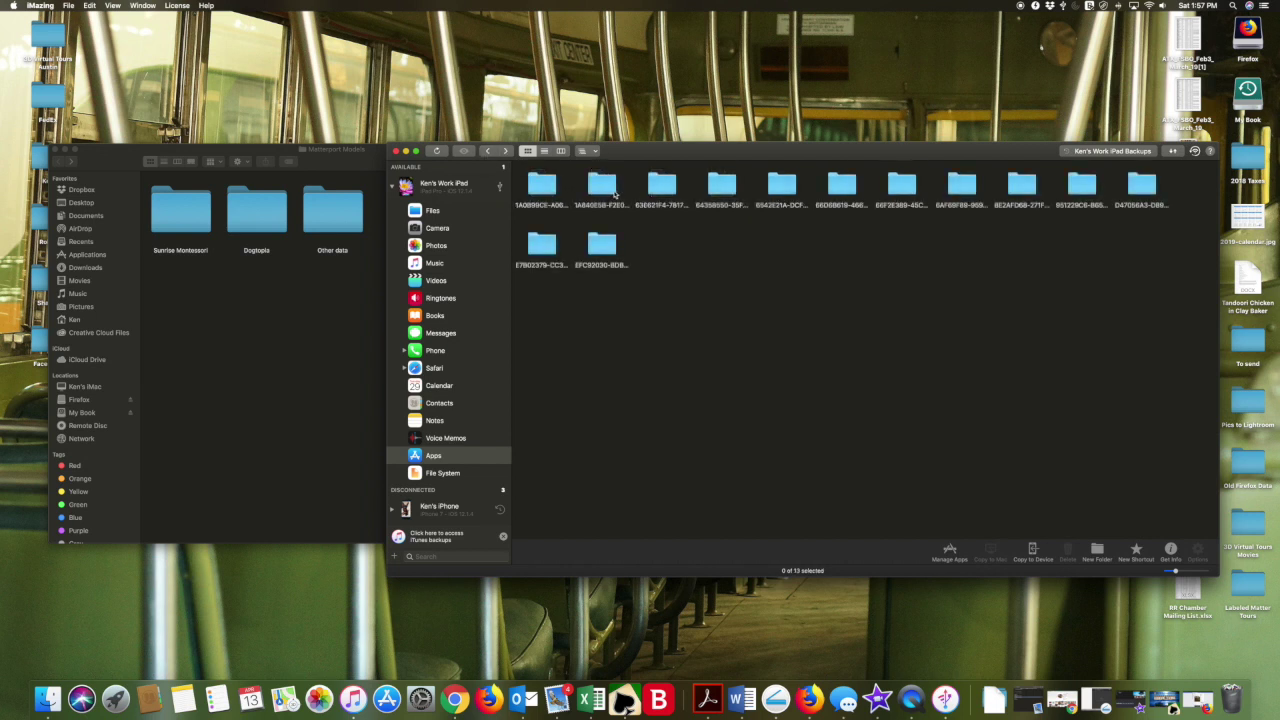
{"action": "double_click", "coordinate": [549, 190]}
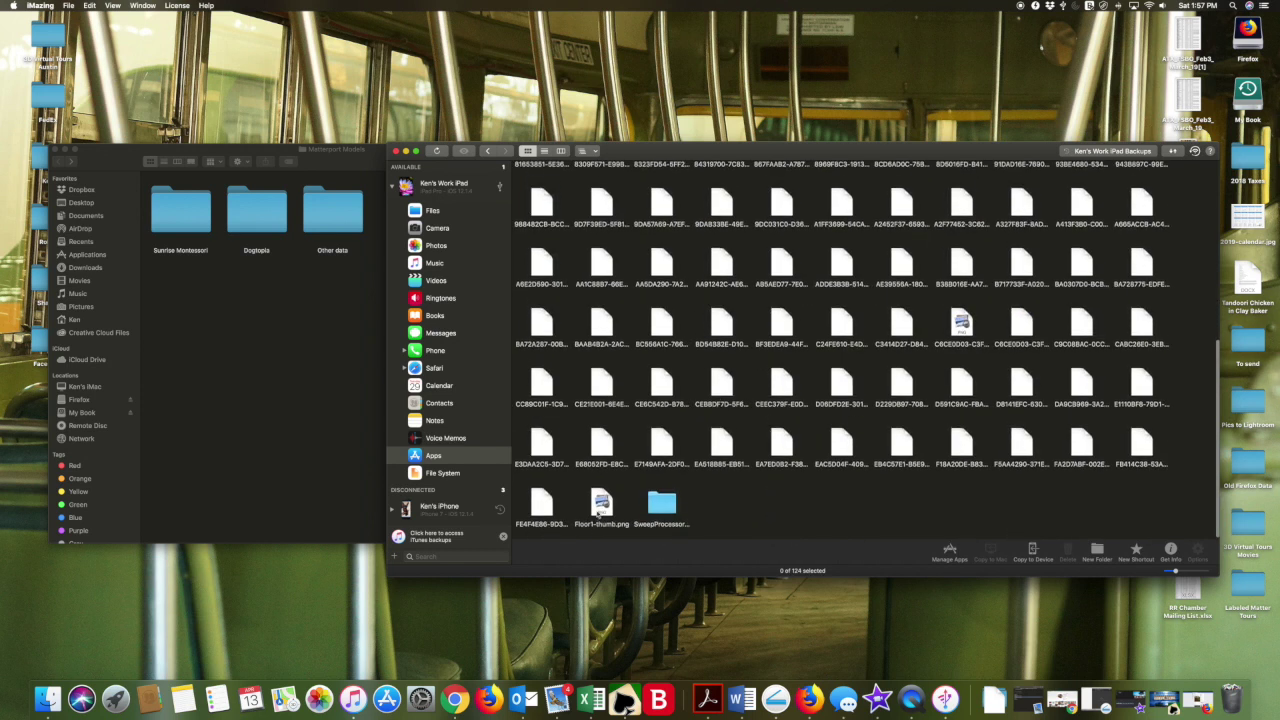
- View the restored Floor1-thumb.png floor plan enlarged and zoomed in Preview
{"action": "left_click", "coordinate": [600, 505]}
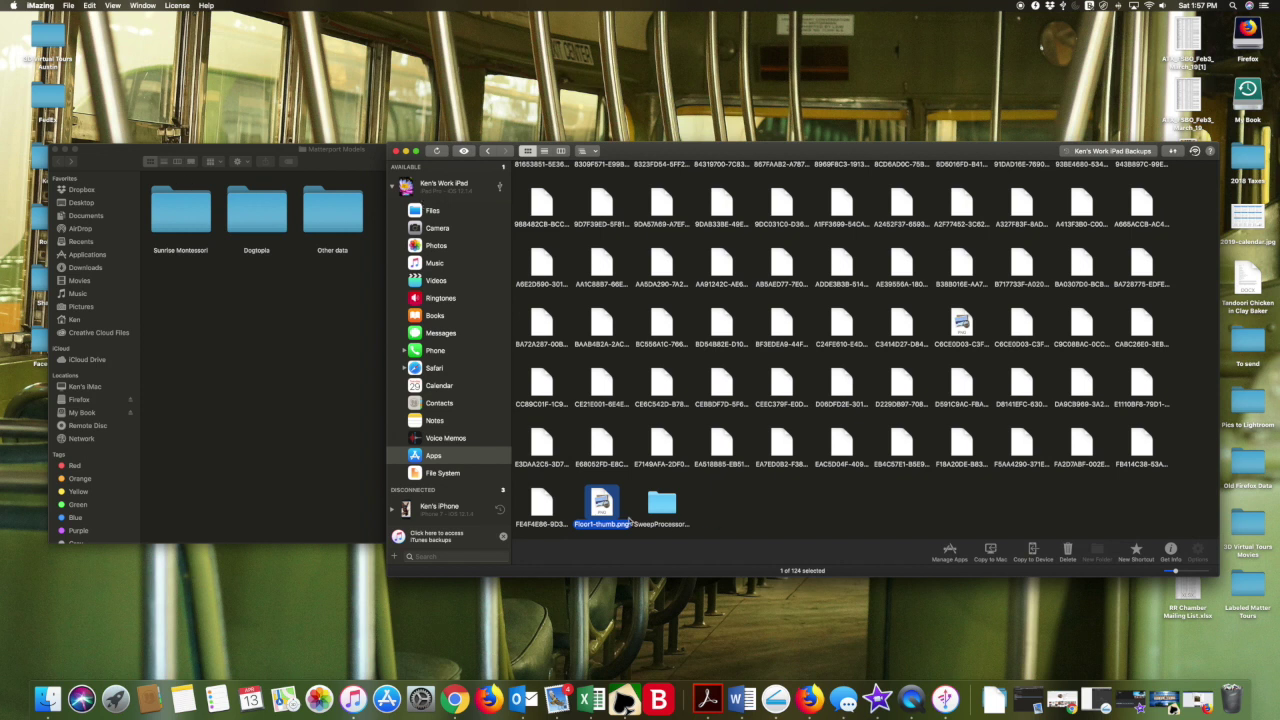
{"action": "double_click", "coordinate": [600, 505]}
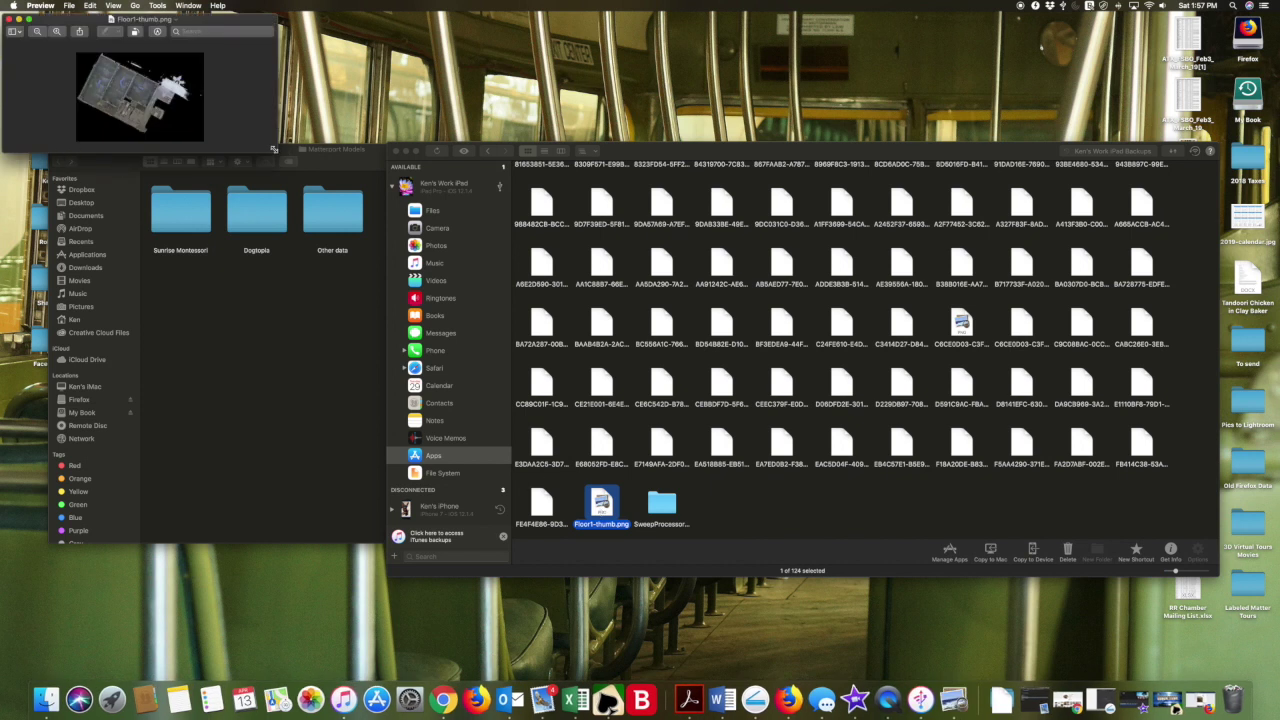
{"action": "left_click_drag", "start_coordinate": [284, 150], "coordinate": [731, 495]}
{"action": "left_click", "coordinate": [57, 32]}
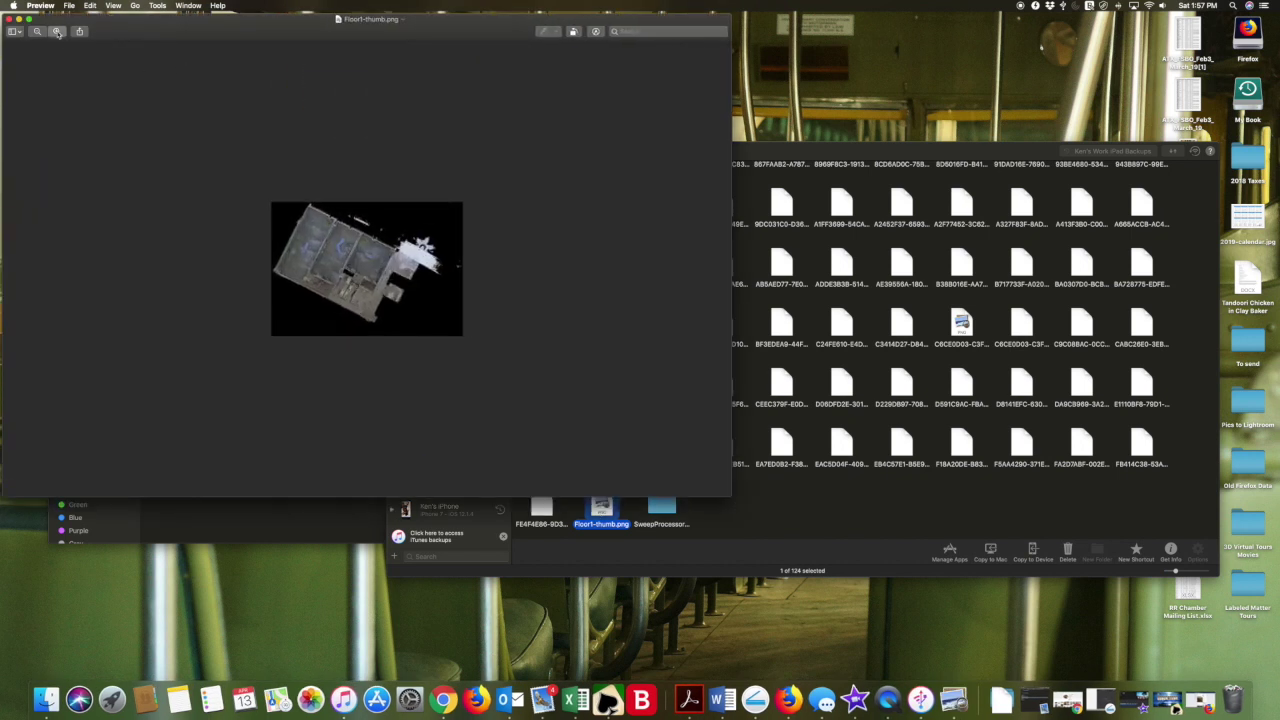
{"action": "left_click", "coordinate": [57, 32]}
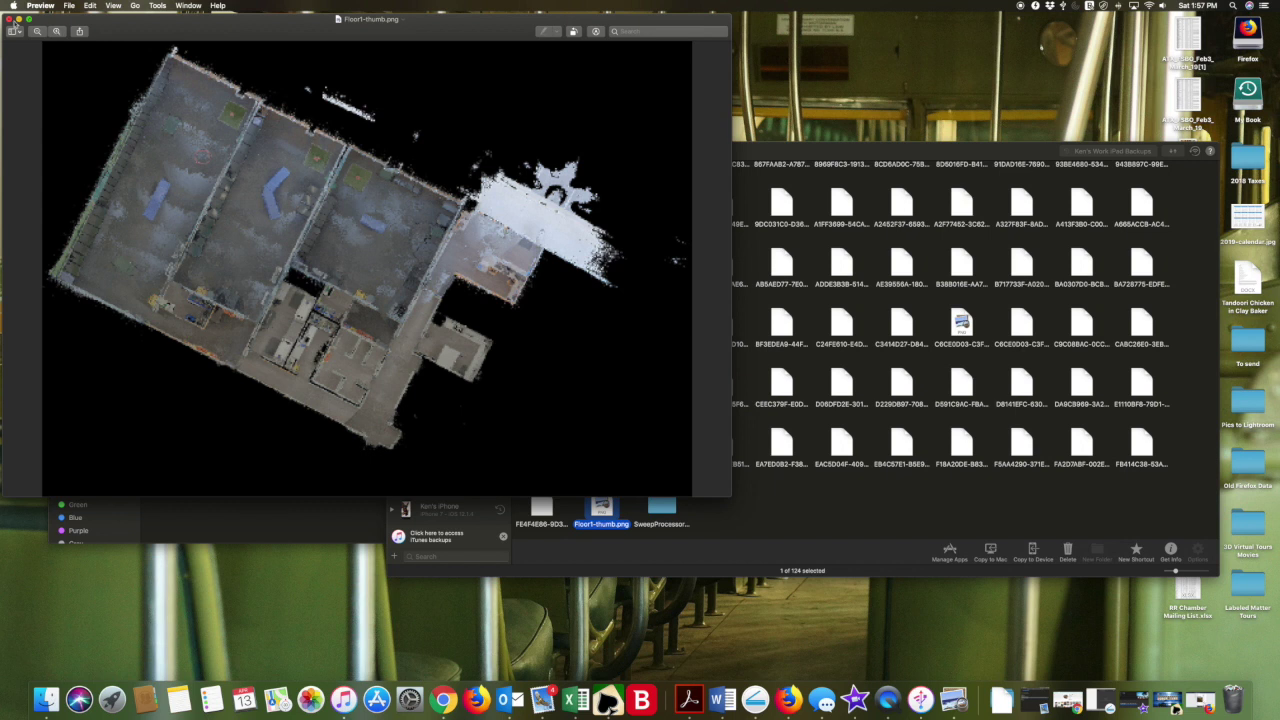
{"action": "left_click", "coordinate": [10, 19]}
- Compare against the job folder's files in Dogtopia on the Mac, then return to iMazing
{"action": "left_click", "coordinate": [238, 251]}
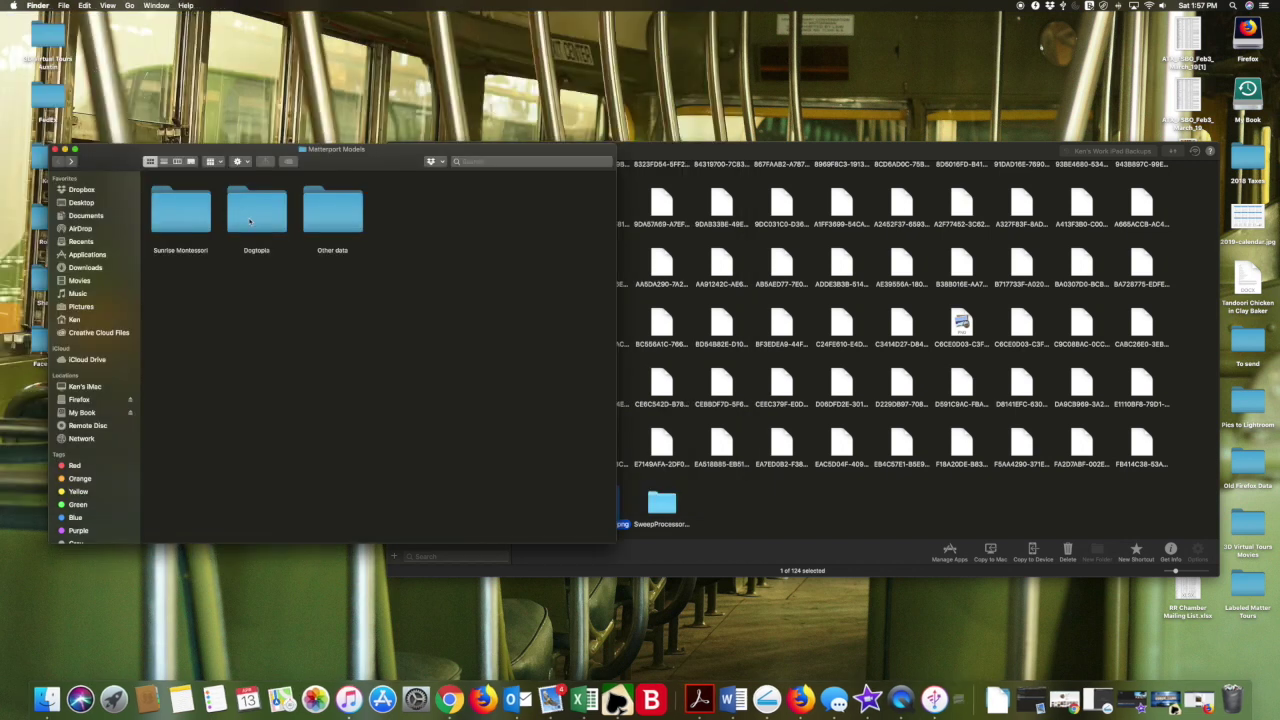
{"action": "double_click", "coordinate": [240, 220]}
{"action": "left_click", "coordinate": [187, 216]}
{"action": "double_click", "coordinate": [187, 216]}
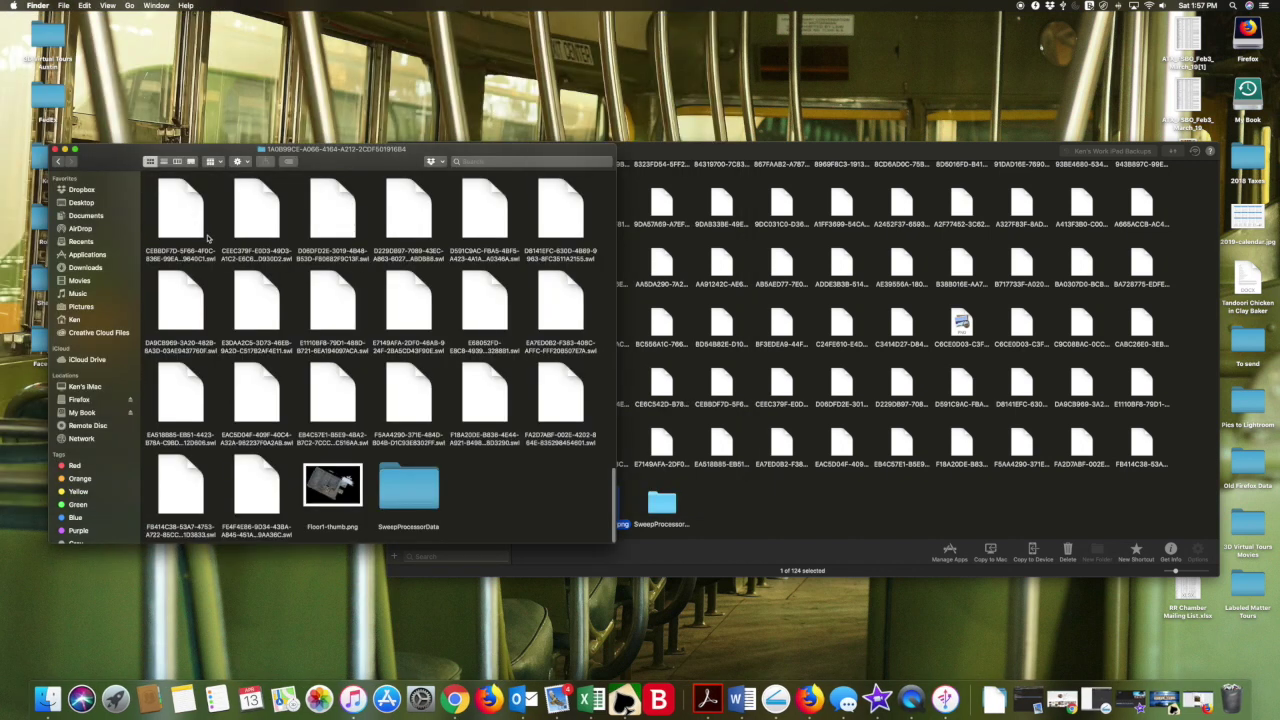
{"action": "scroll", "coordinate": [187, 216], "scroll_direction": "down", "scroll_amount": 5}
{"action": "left_click", "coordinate": [58, 160]}
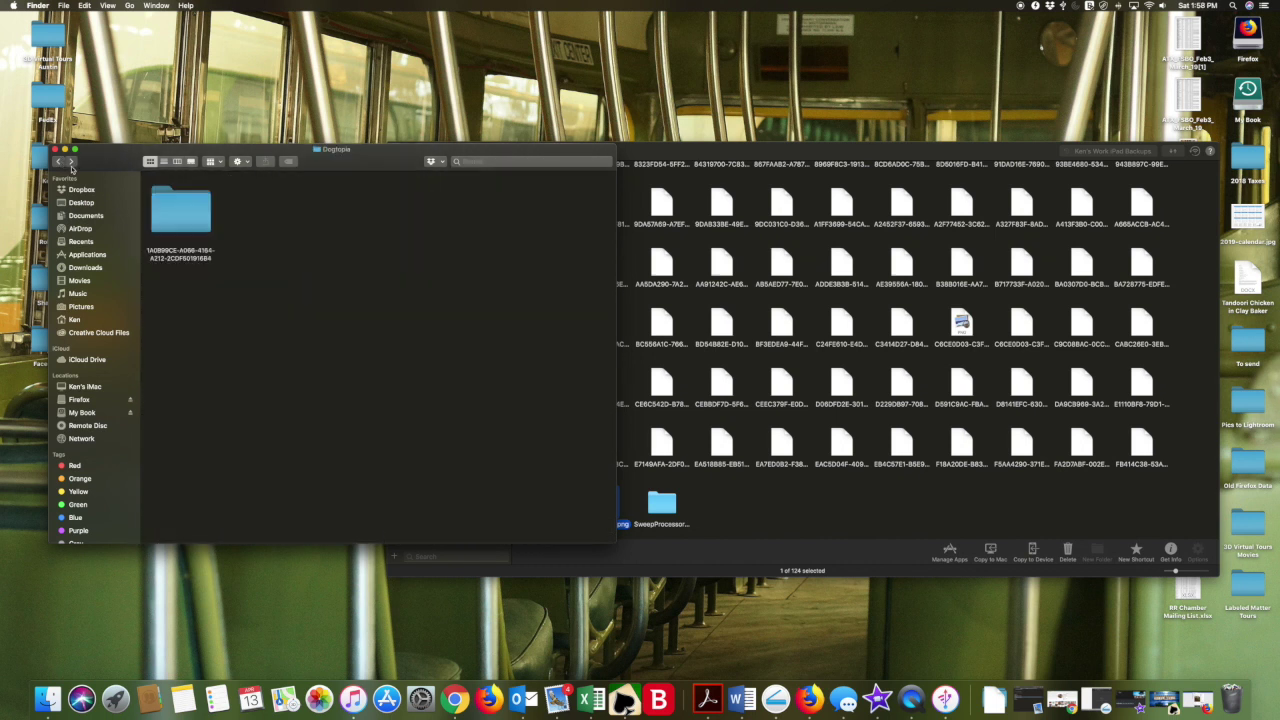
{"action": "left_click", "coordinate": [695, 174]}
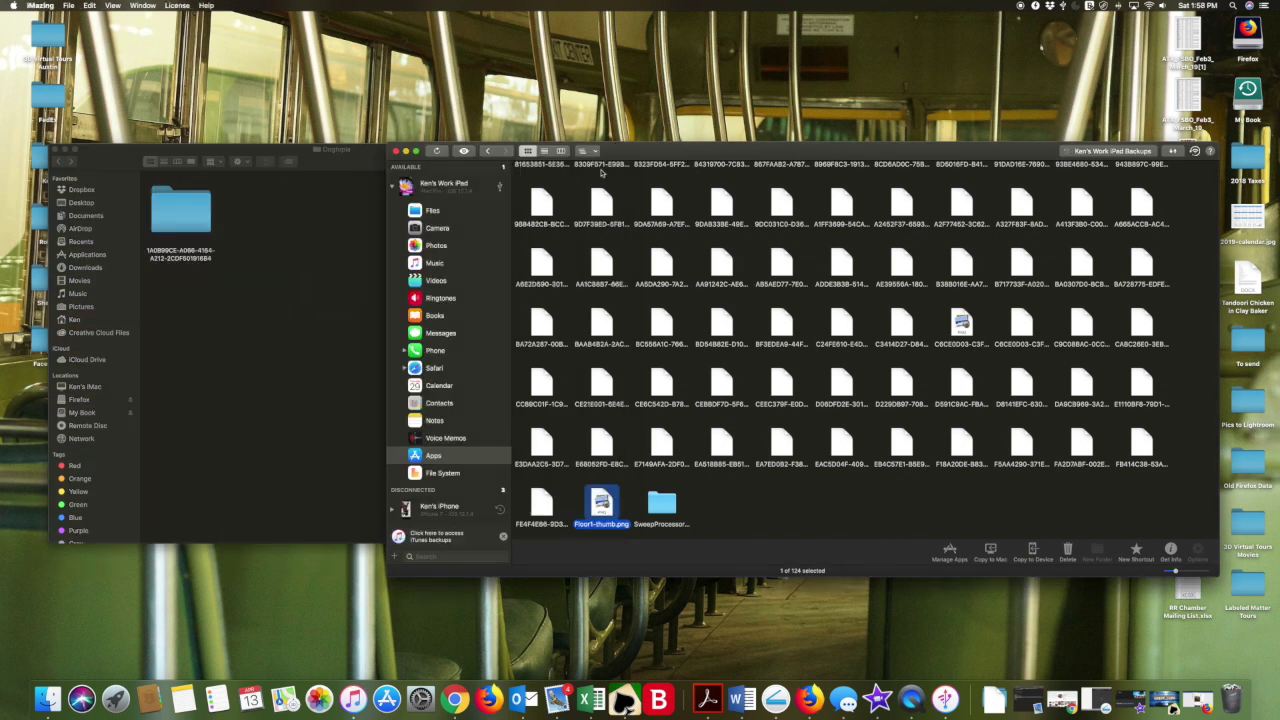
- Delete the restored 1A0899CE… job folder from the iPad again, leaving 12 folders
{"action": "left_click", "coordinate": [488, 151]}
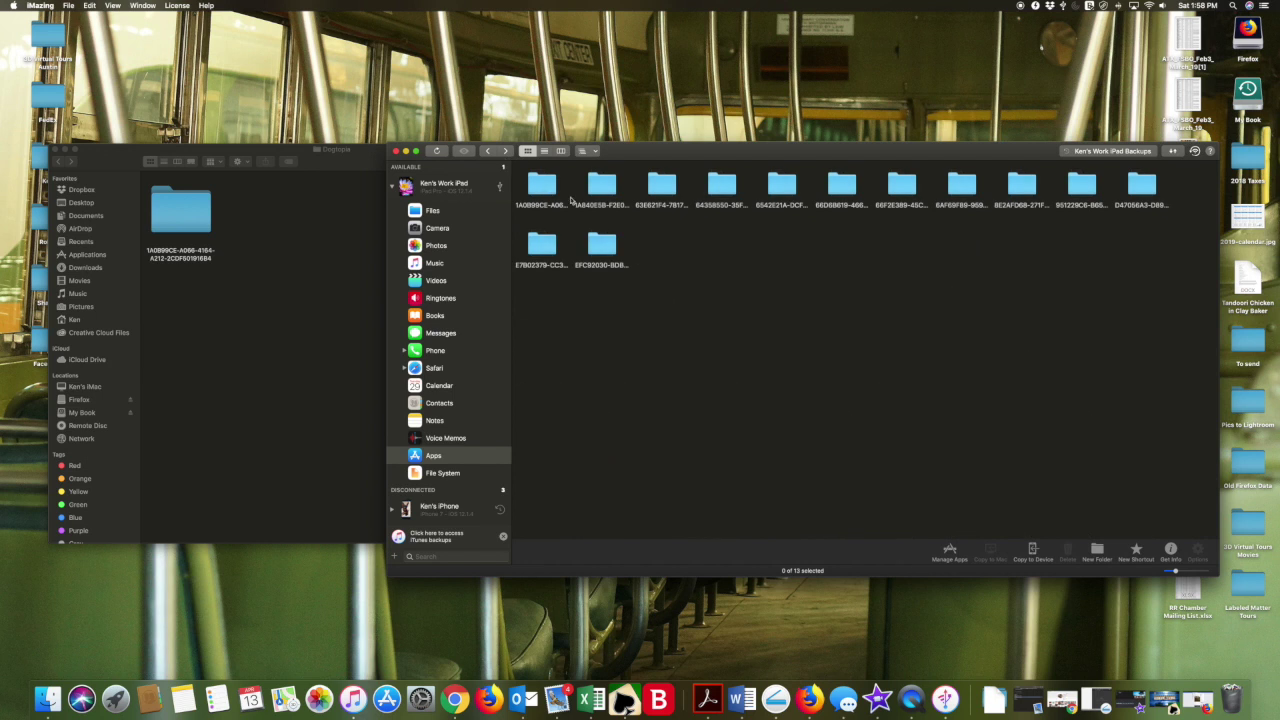
{"action": "left_click", "coordinate": [550, 191]}
{"action": "right_click", "coordinate": [550, 191]}
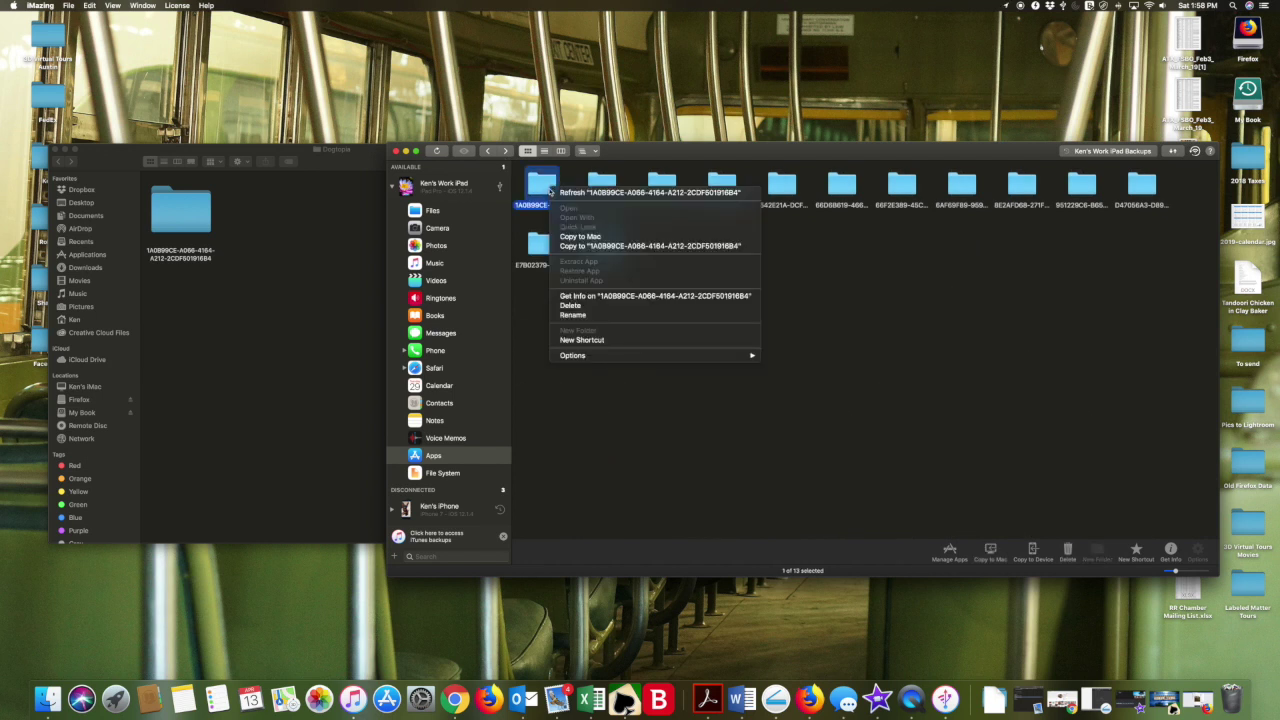
{"action": "left_click", "coordinate": [570, 306]}
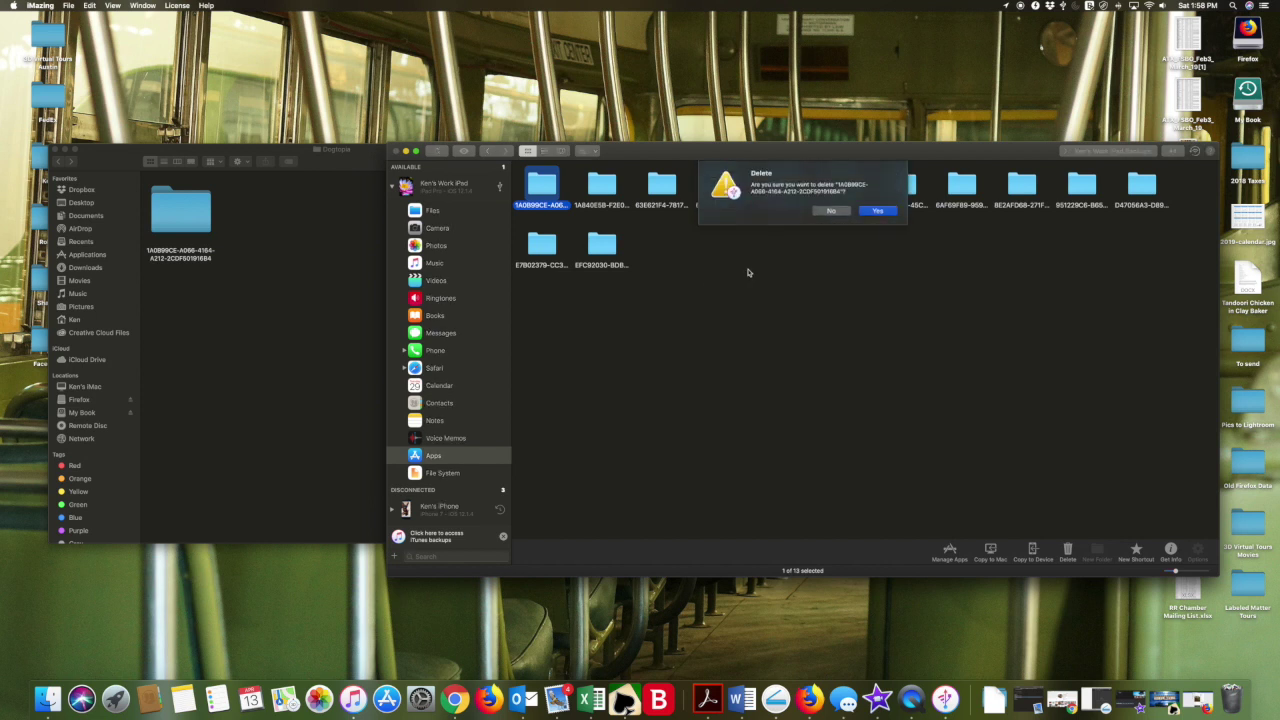
{"action": "left_click", "coordinate": [875, 211]}
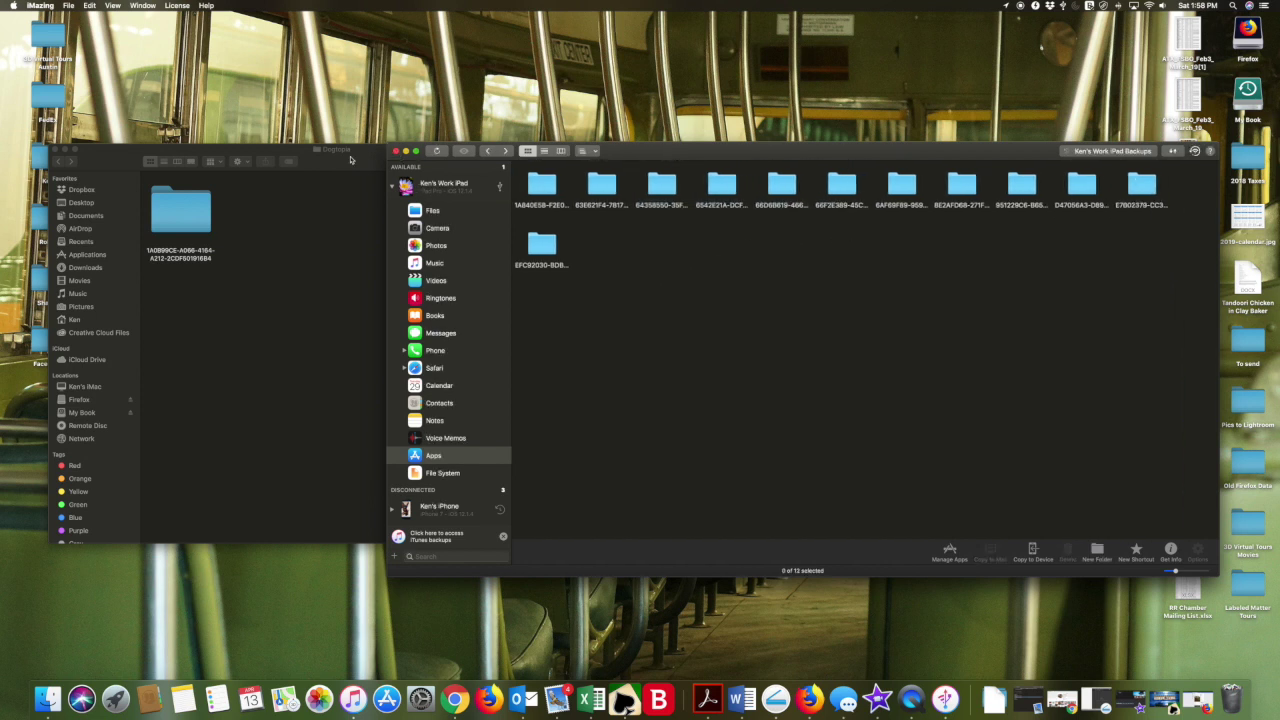
- Go back to Matterport Models in Finder and close the Finder window
{"action": "left_click", "coordinate": [250, 251]}
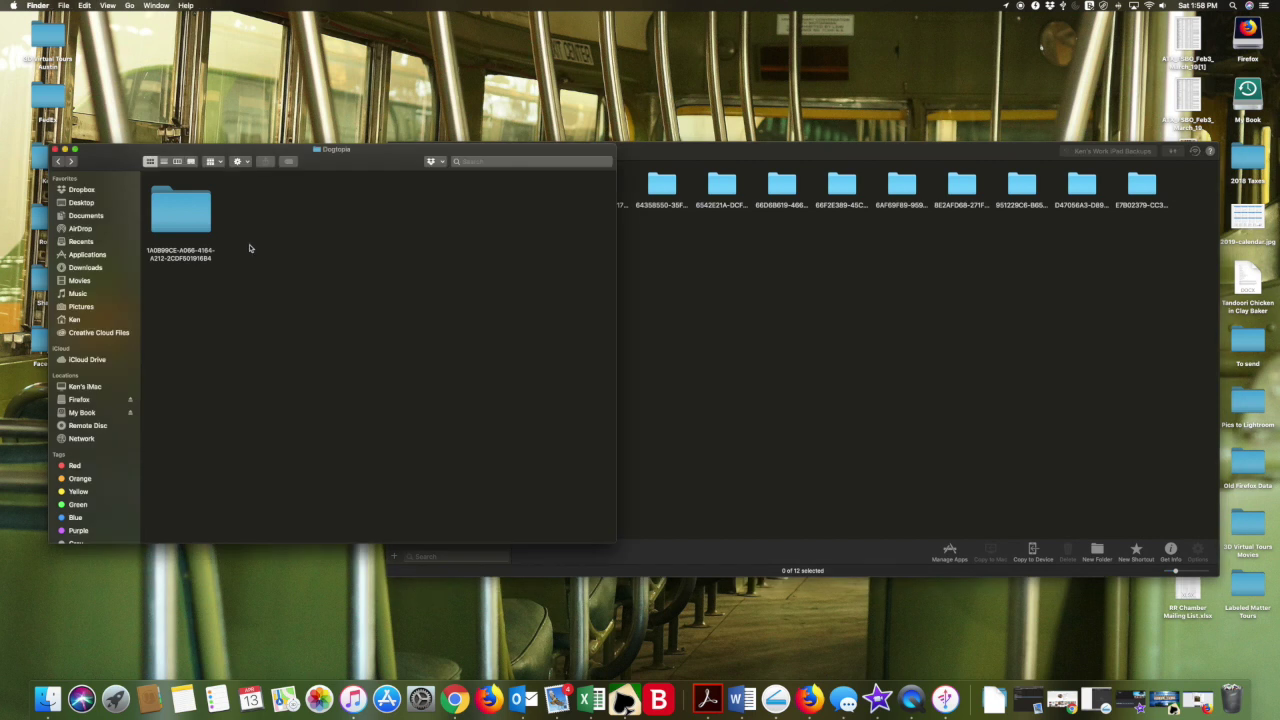
{"action": "left_click", "coordinate": [59, 162]}
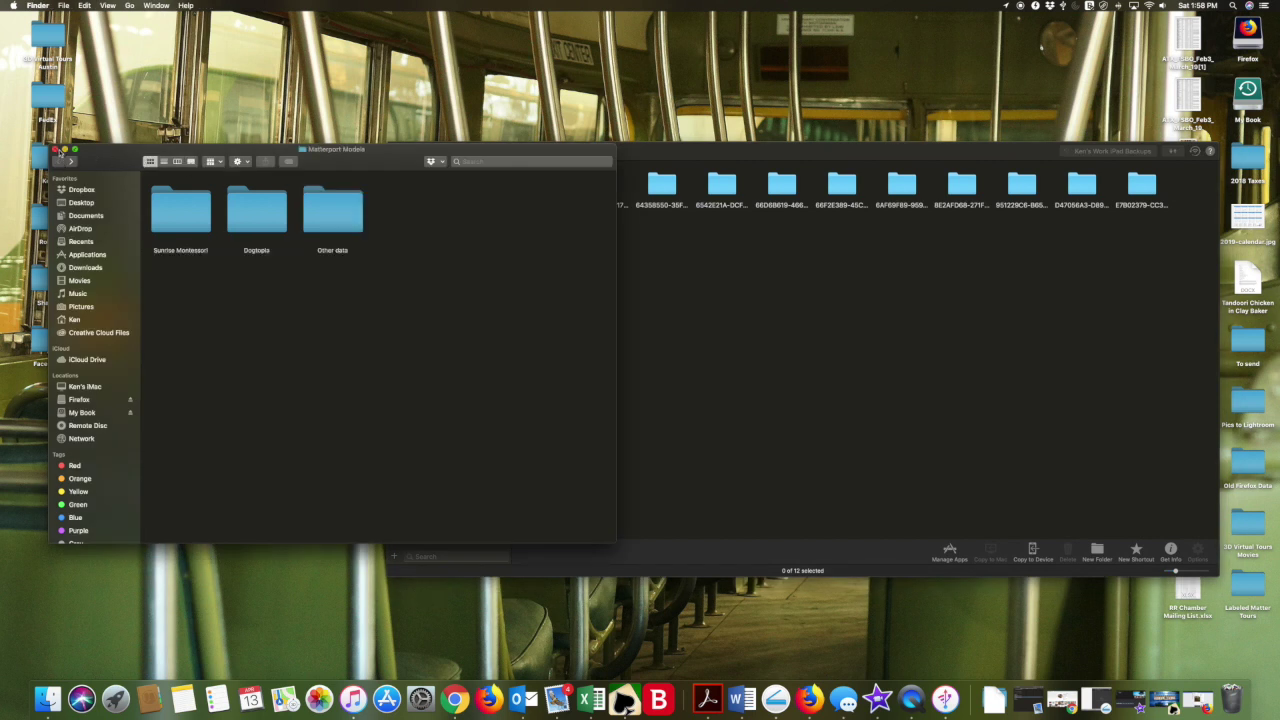
{"action": "left_click", "coordinate": [55, 150]}
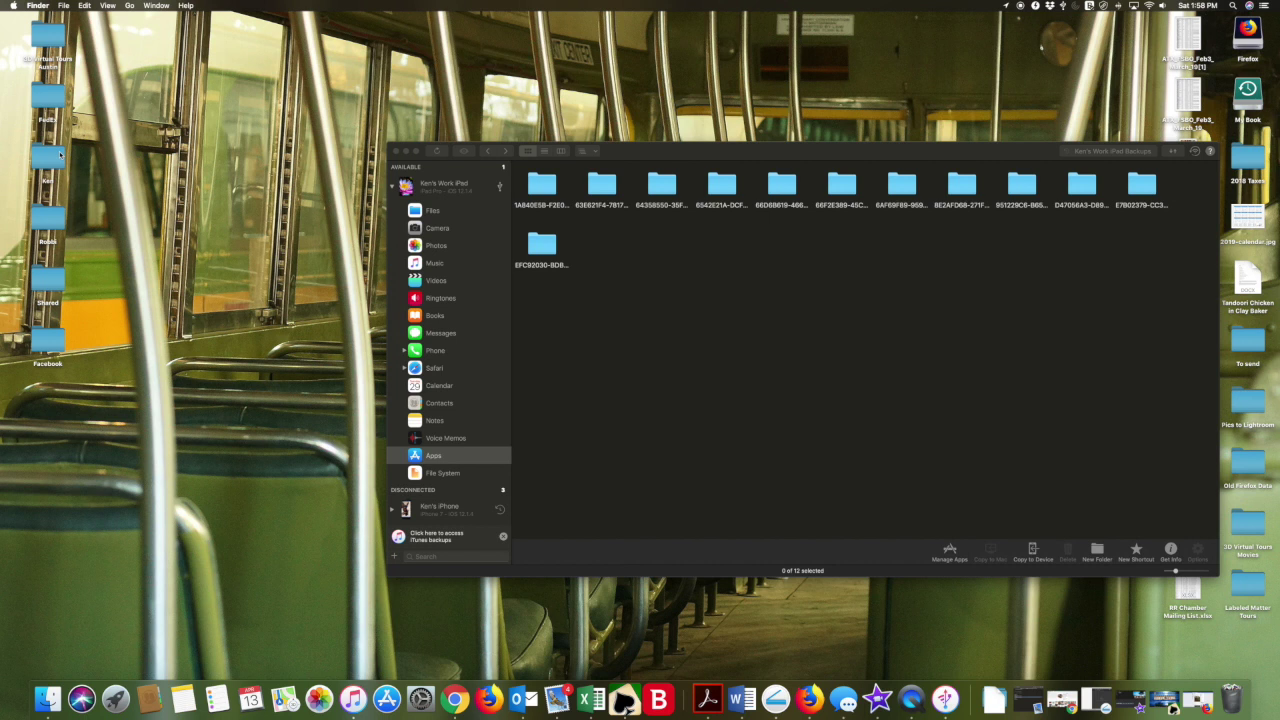